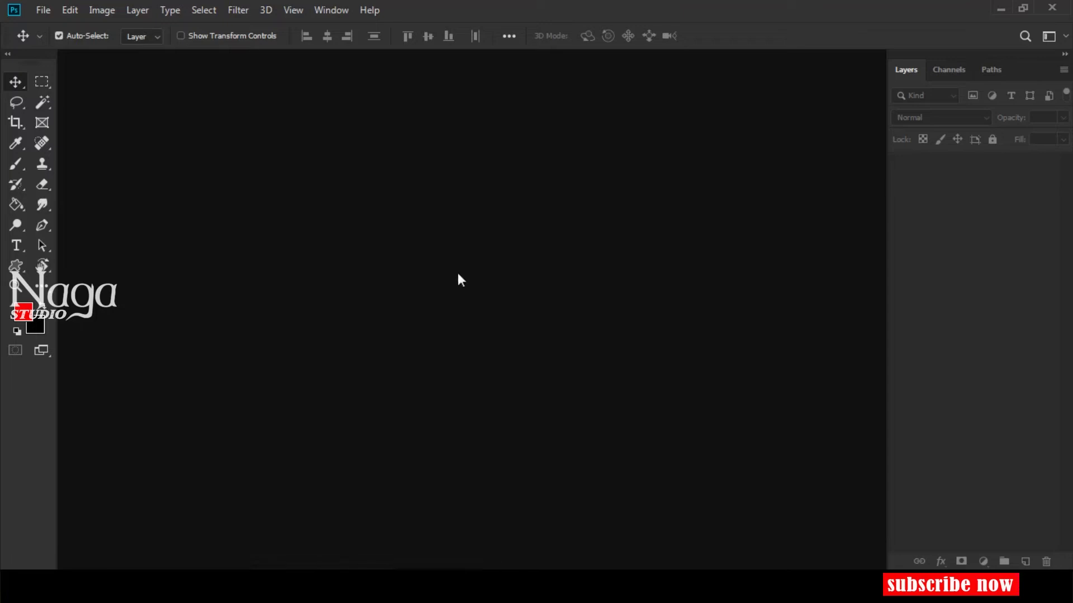
Step: Create a new 3.5 × 2 inch document and place a guide at its bottom edge
key("ctrl+n")
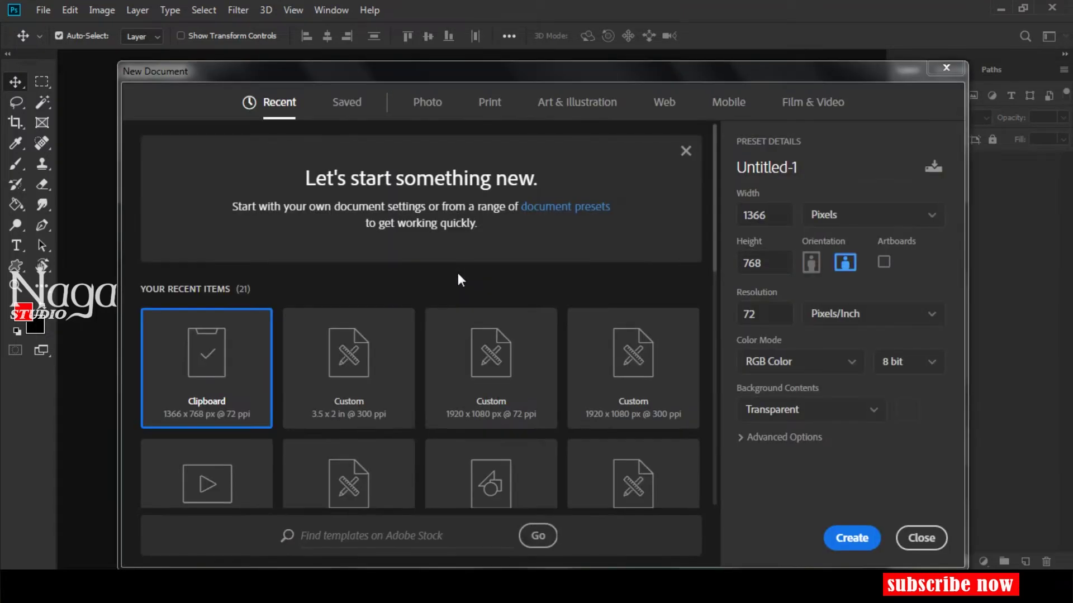
left_click(858, 540)
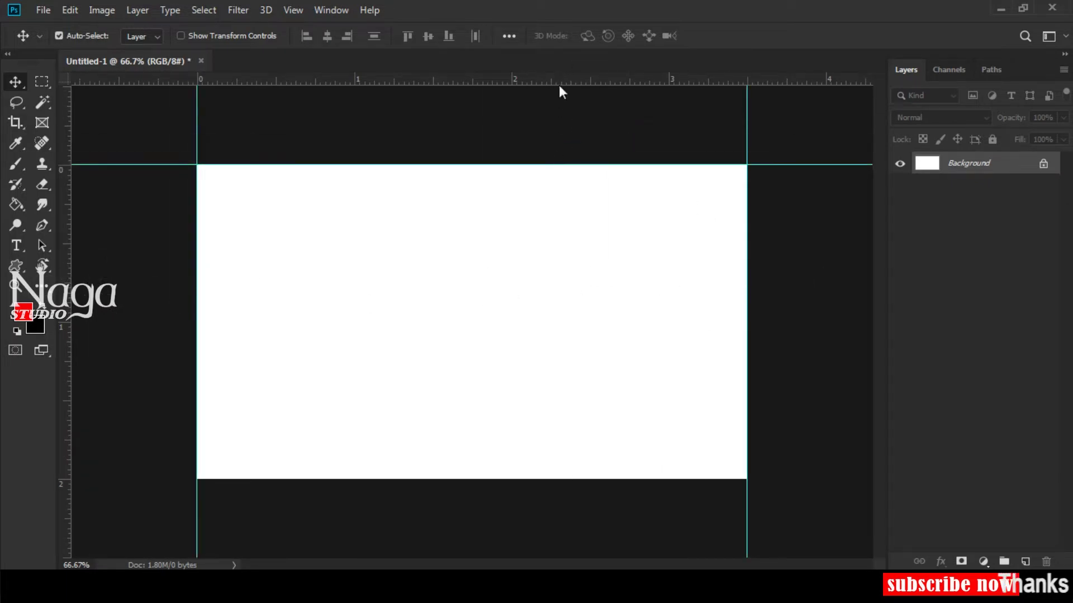
left_click_drag(567, 397, 565, 481)
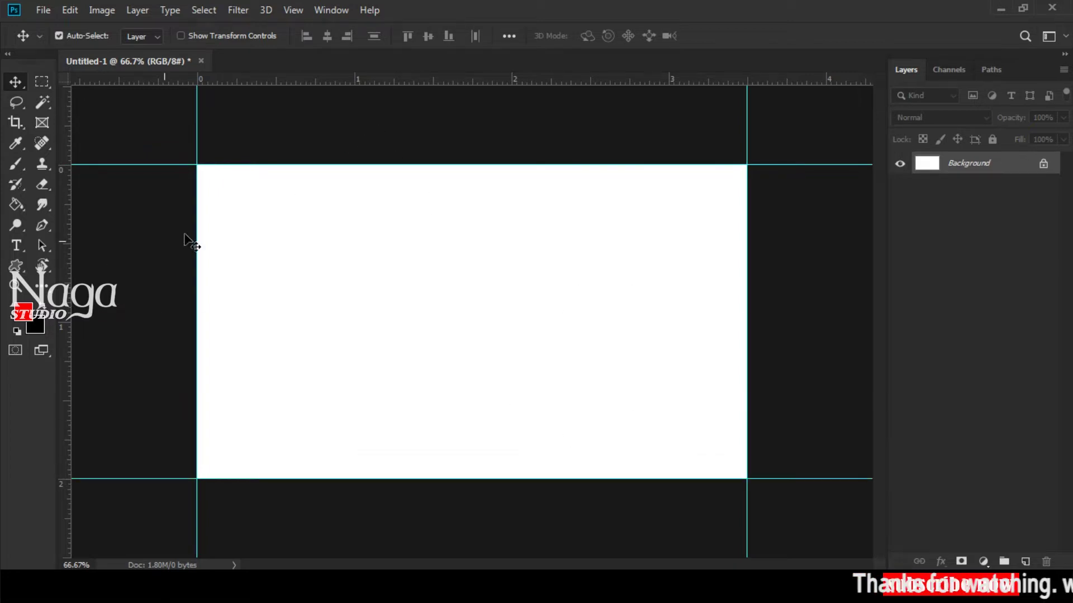
left_click(101, 10)
Step: Resize the canvas to 3.75 × 2.25 inches
left_click(147, 136)
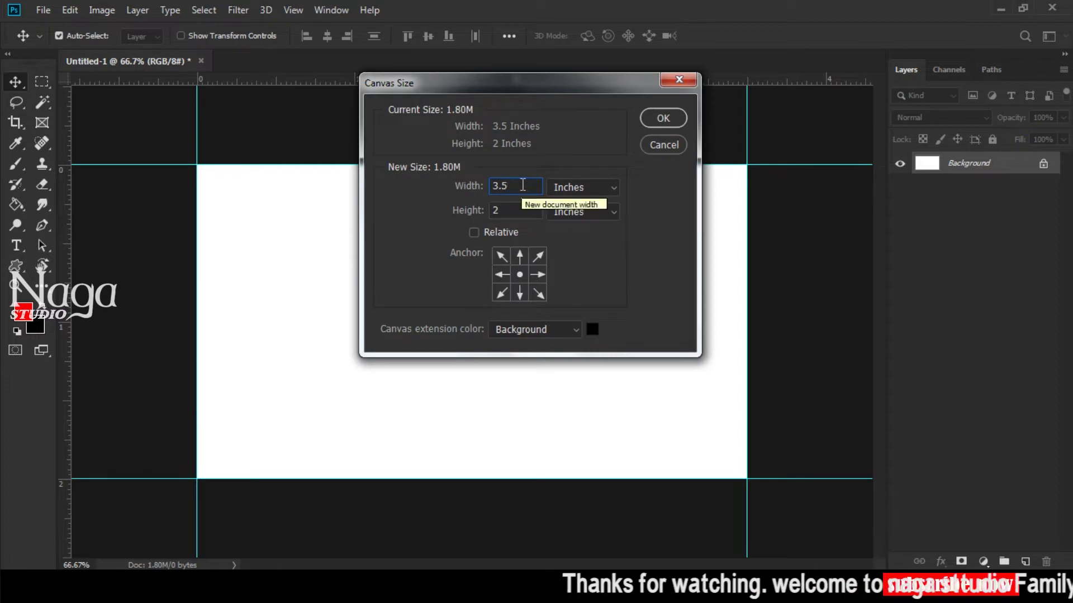
type("75")
left_click(514, 211)
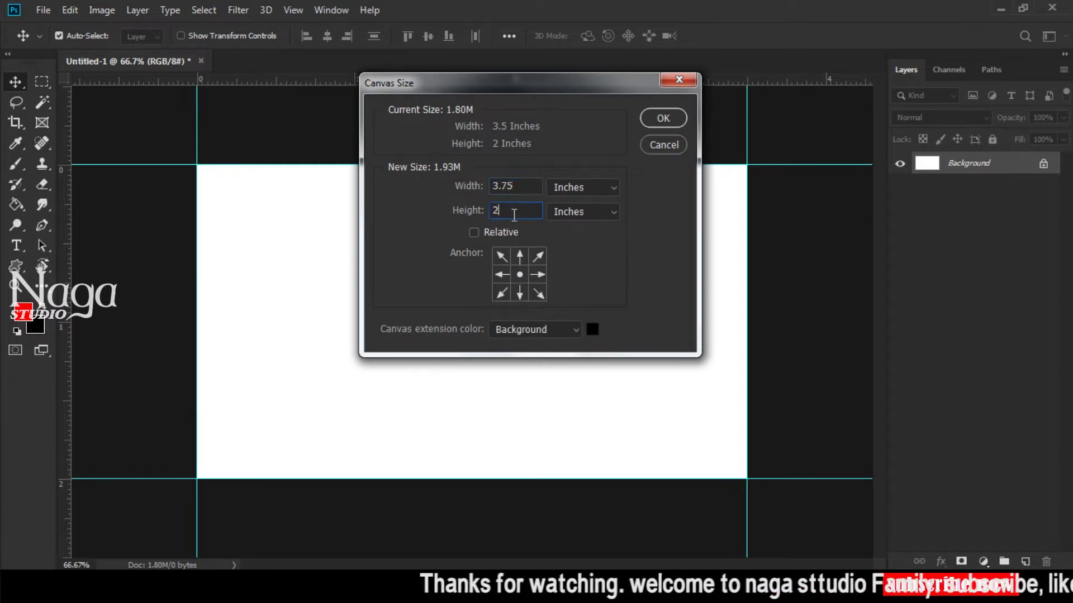
type(".25")
key("Return")
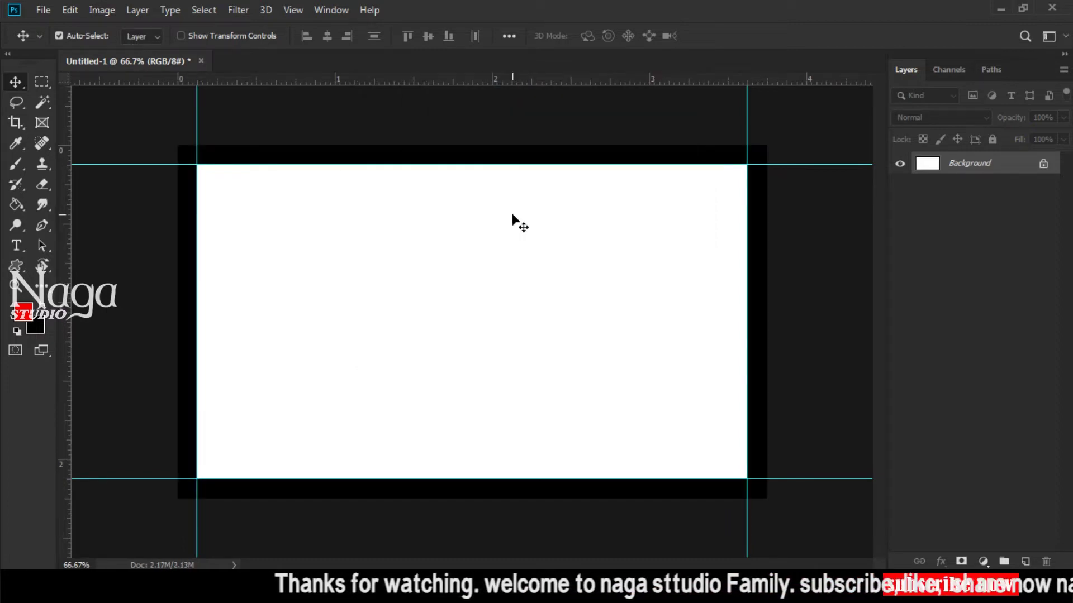
Step: Set the foreground colour to ffffff and Paint Bucket-fill the black border white
key("i")
left_click(23, 311)
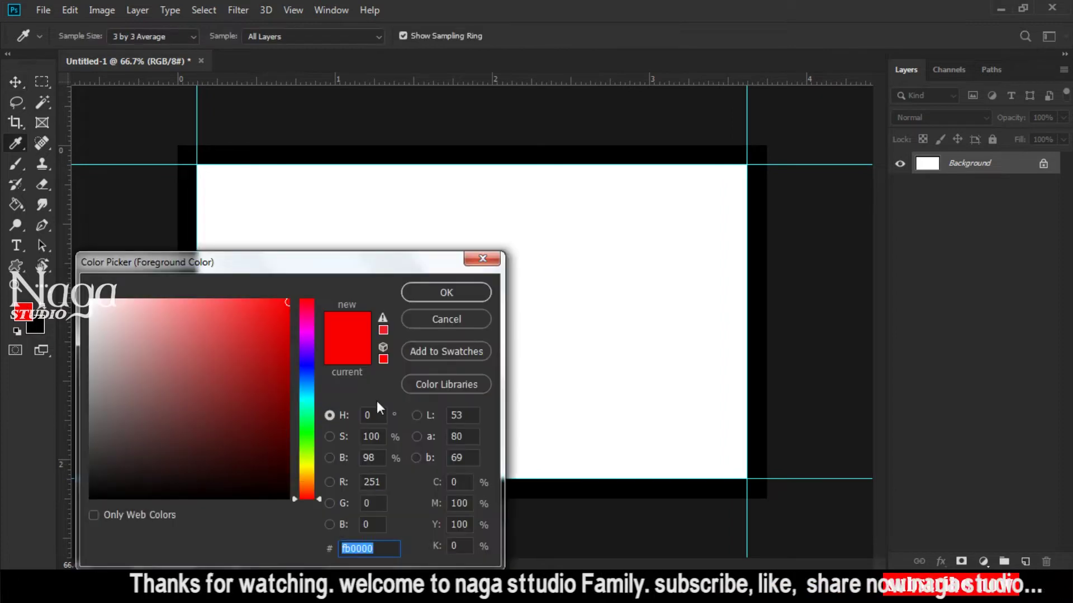
type("ffffff")
left_click(447, 292)
left_click(523, 226)
left_click(447, 293)
key("g")
left_click(185, 331)
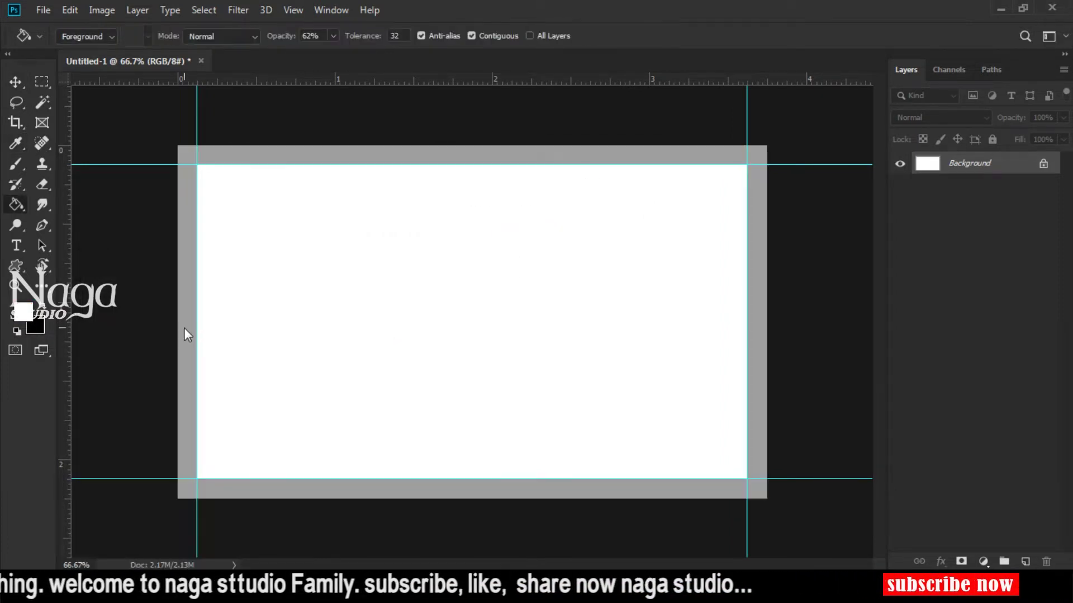
left_click(184, 331)
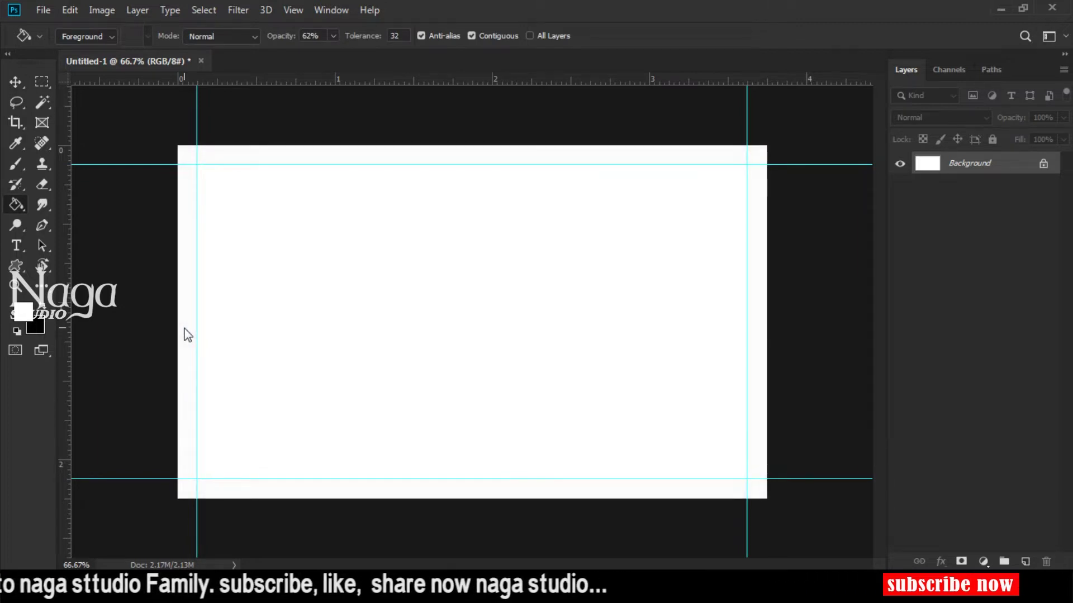
Step: Place guides at the left, right, top and bottom edges of the enlarged canvas
key("v")
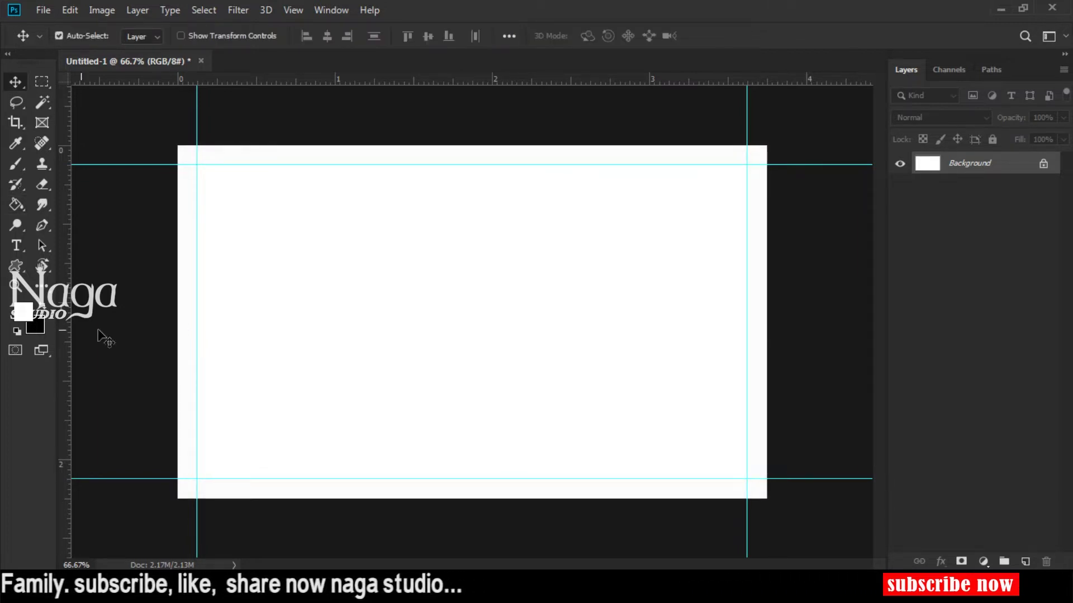
left_click_drag(67, 332, 172, 336)
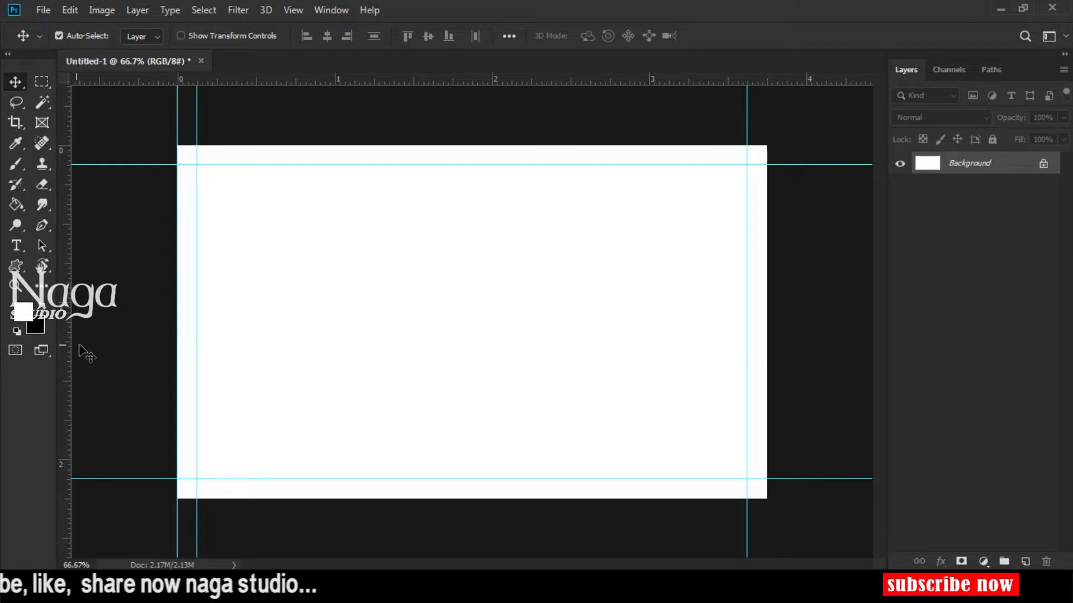
left_click_drag(66, 346, 764, 325)
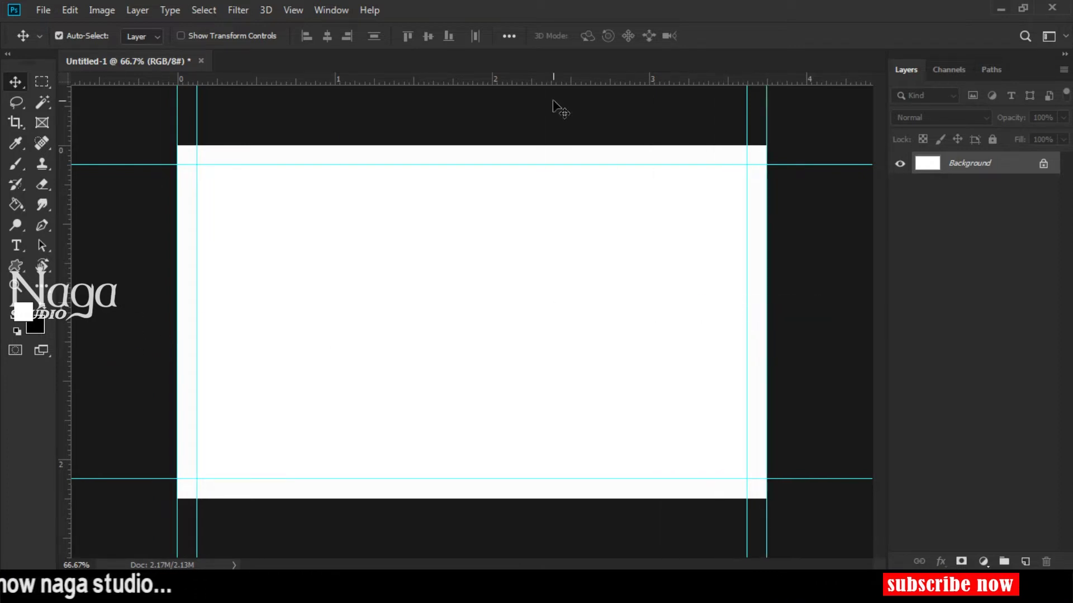
left_click_drag(538, 85, 539, 139)
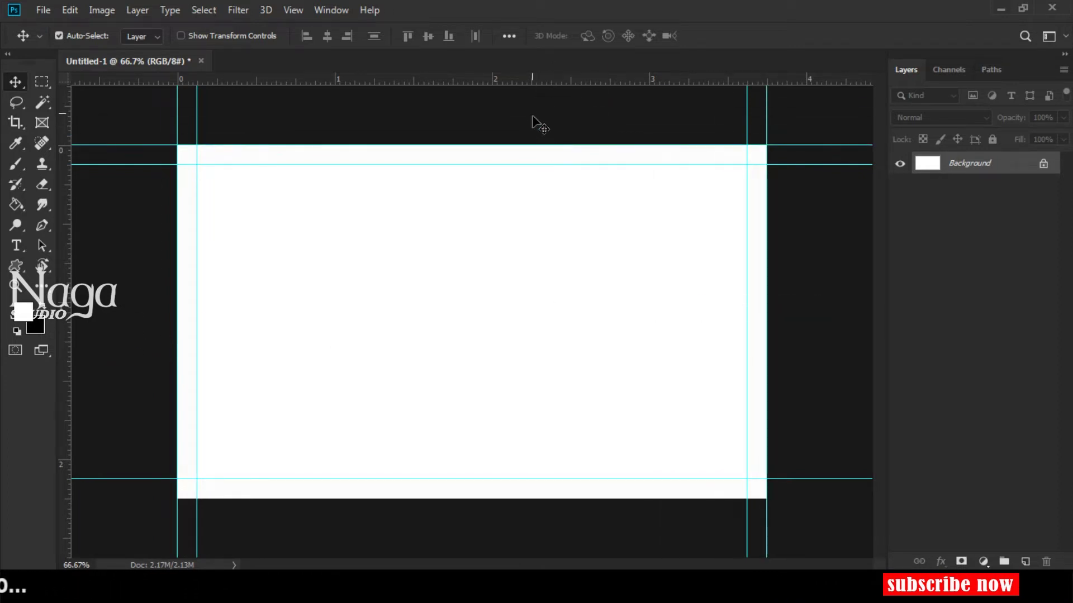
left_click_drag(532, 83, 535, 476)
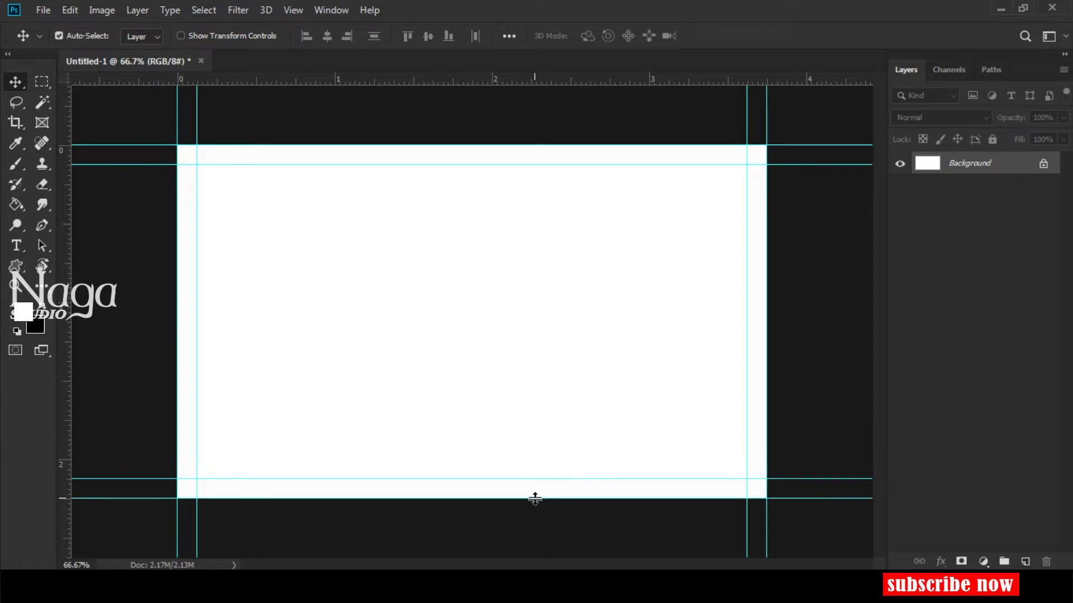
left_click(32, 315)
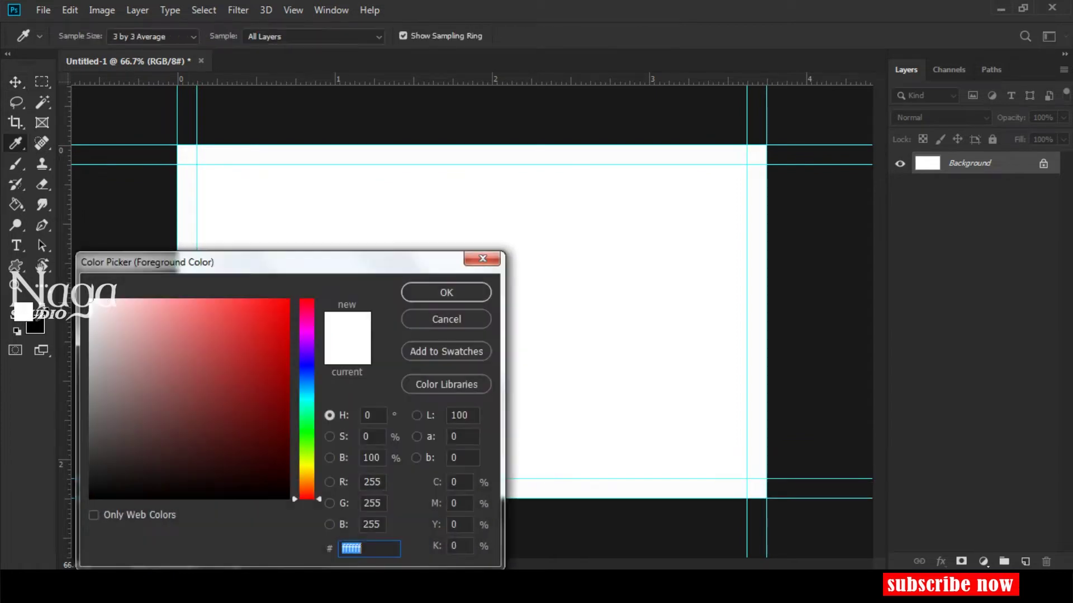
Step: Fill a rectangle on the card's left side with blue on a new layer
left_click(306, 362)
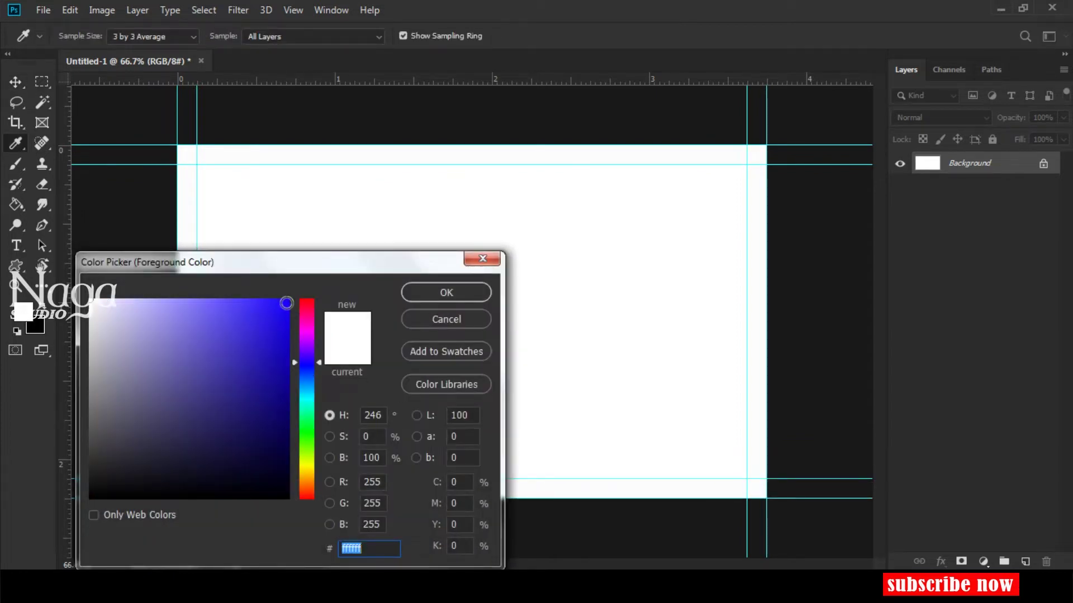
left_click(447, 293)
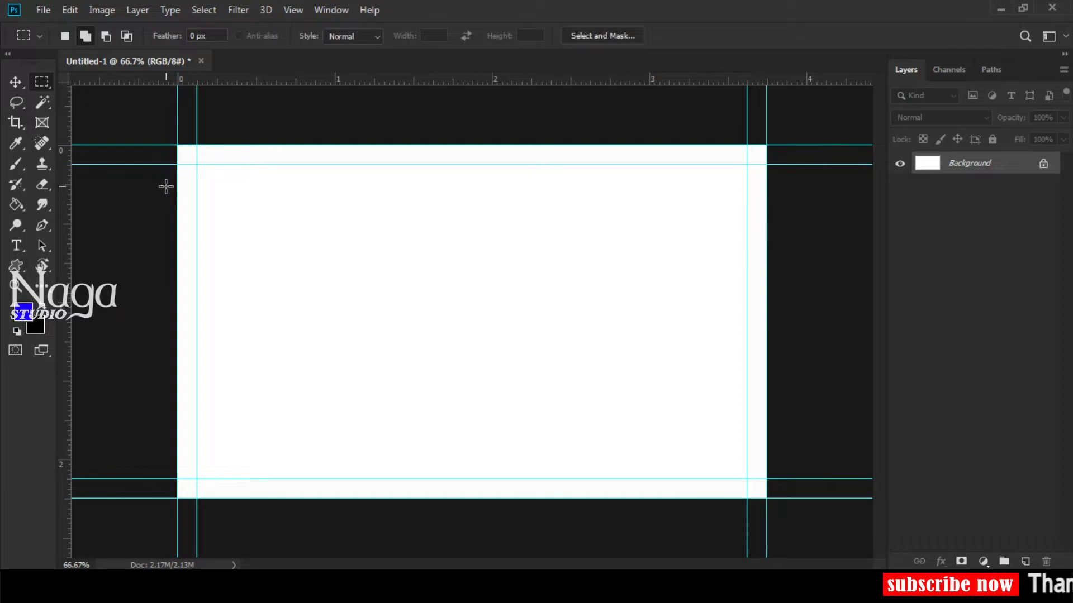
left_click_drag(447, 456, 446, 456)
left_click(1025, 562)
key("g")
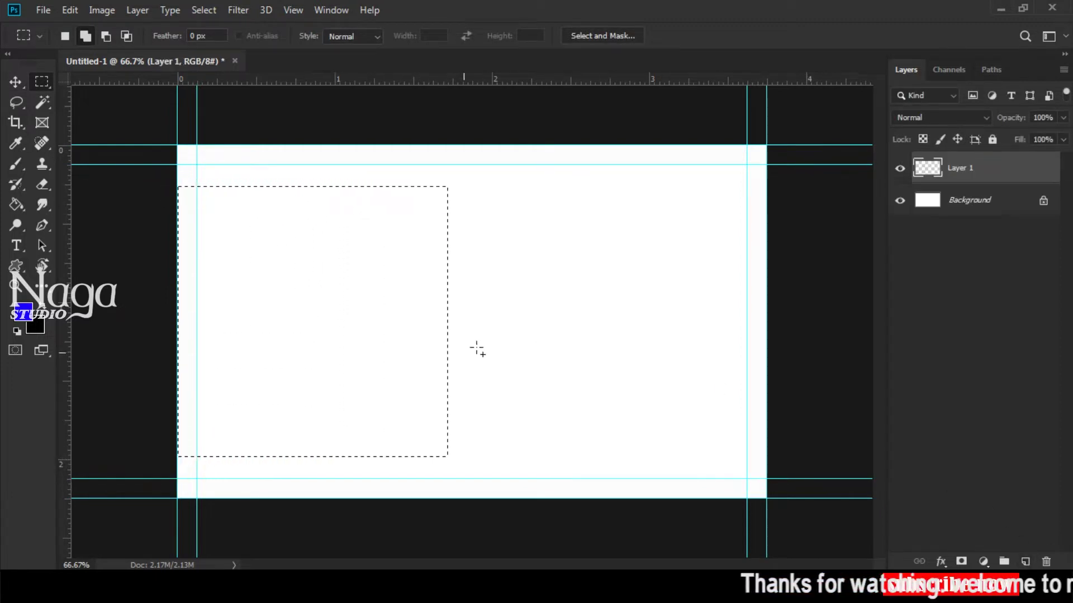
left_click(422, 362)
left_click(421, 362)
key("ctrl+d")
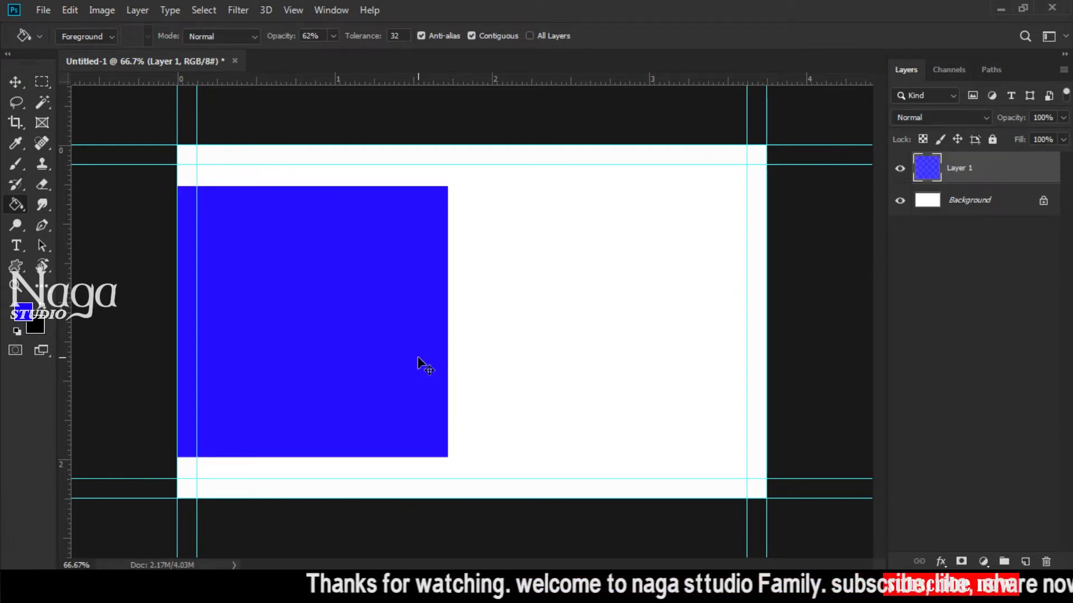
Step: Stretch the blue rectangle horizontally to about 2 inches wide
key("ctrl+t")
left_click_drag(448, 322, 496, 322)
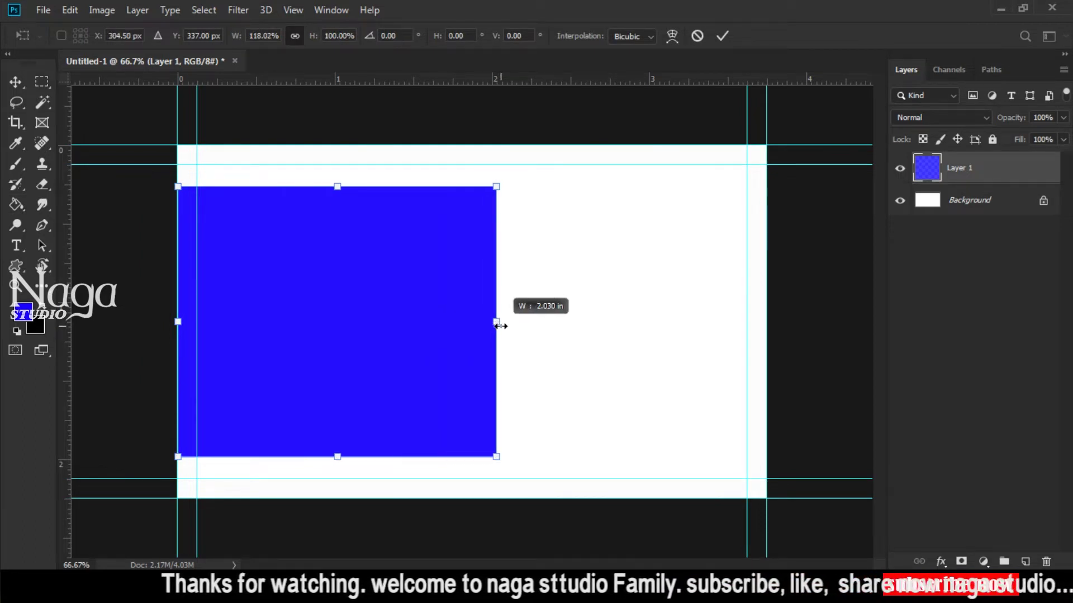
key("Return")
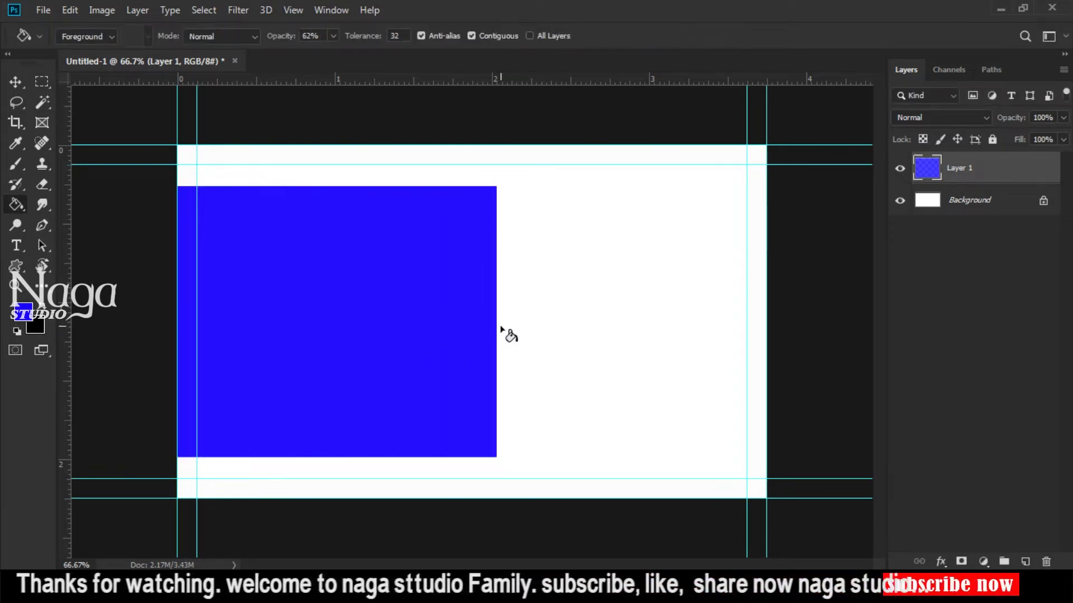
key("ctrl+t")
left_click_drag(497, 322, 520, 322)
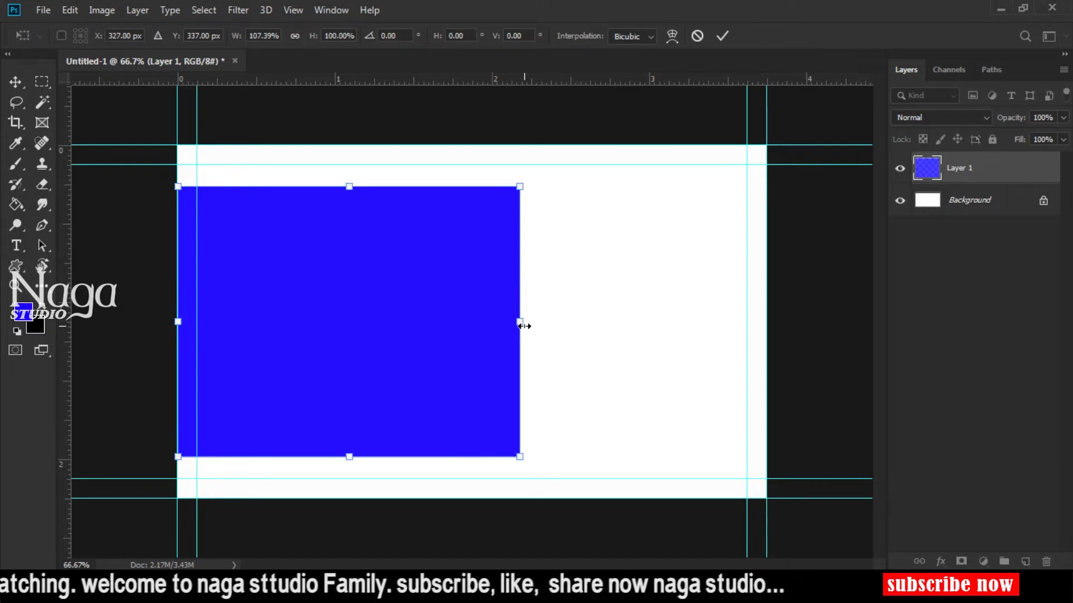
key("Return")
Step: Fill a thin blue strip on a new layer from the block to the right-edge guide
key("m")
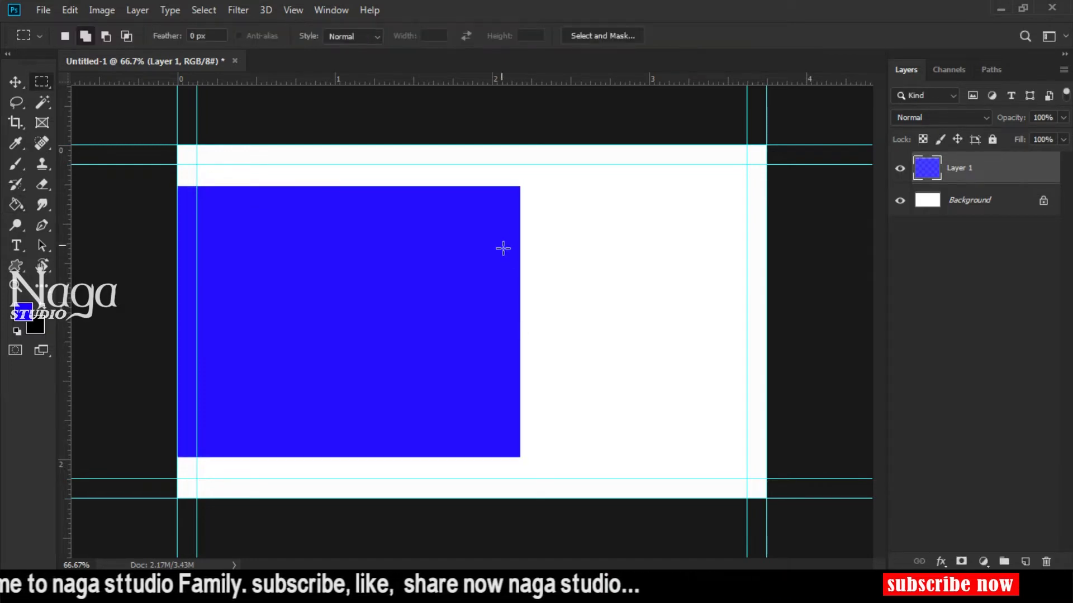
left_click_drag(492, 211, 772, 234)
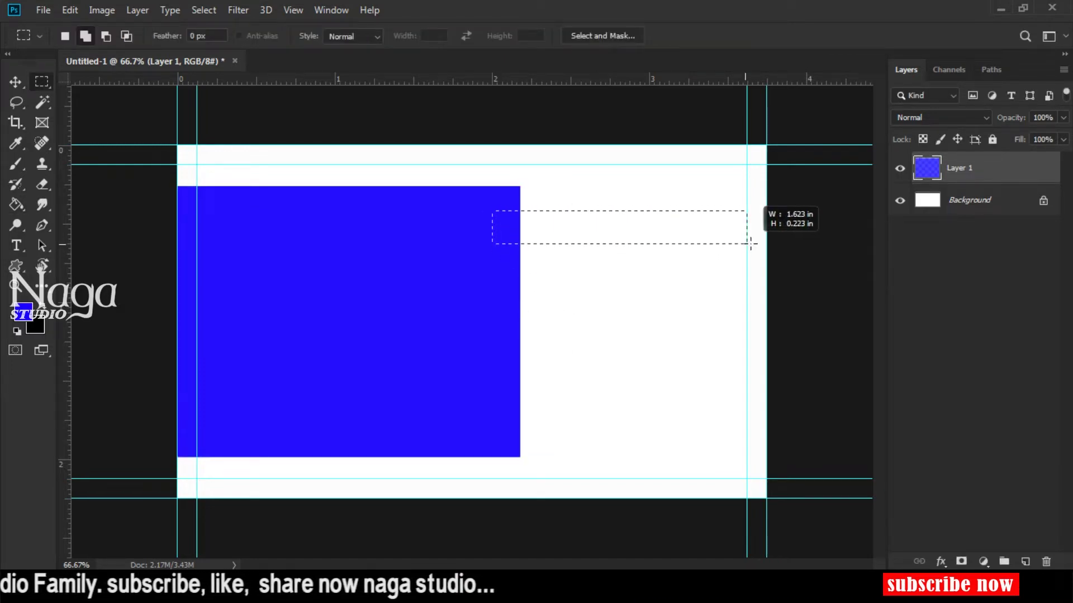
left_click_drag(773, 234, 771, 233)
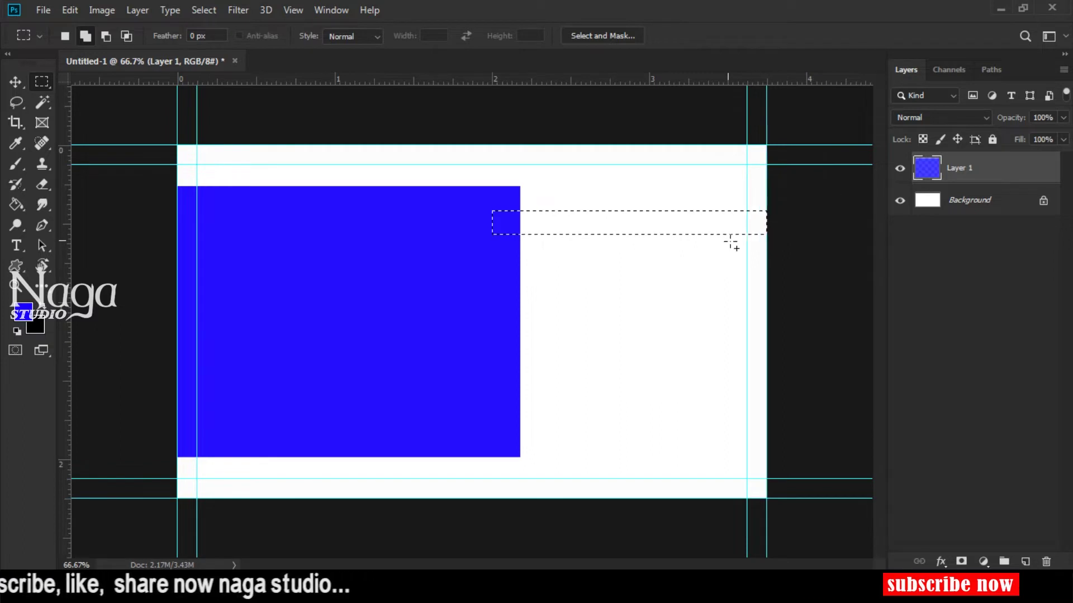
left_click(1025, 561)
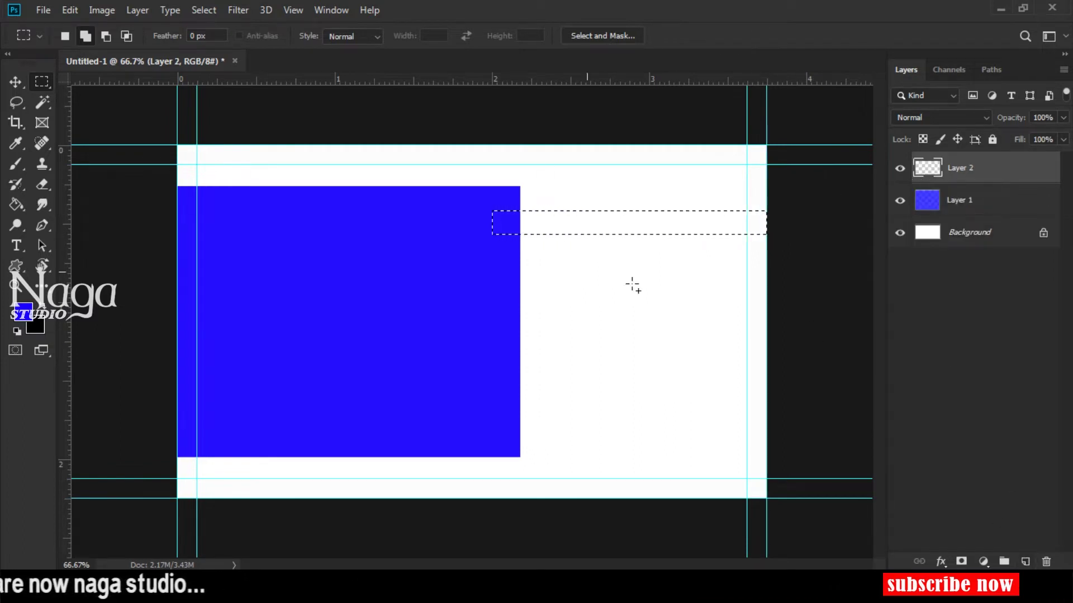
key("g")
left_click(587, 229)
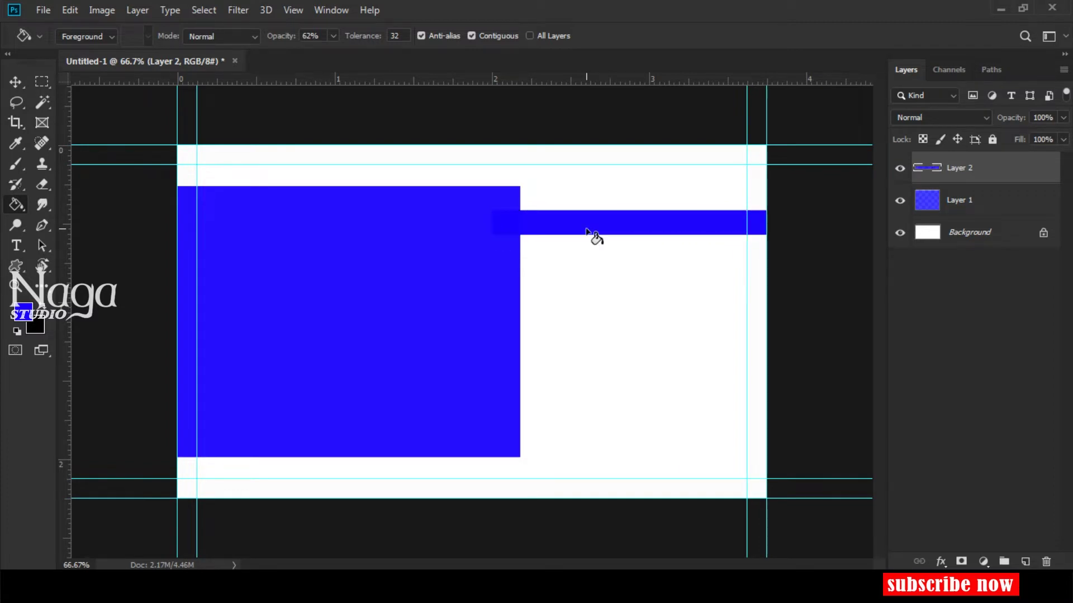
key("m")
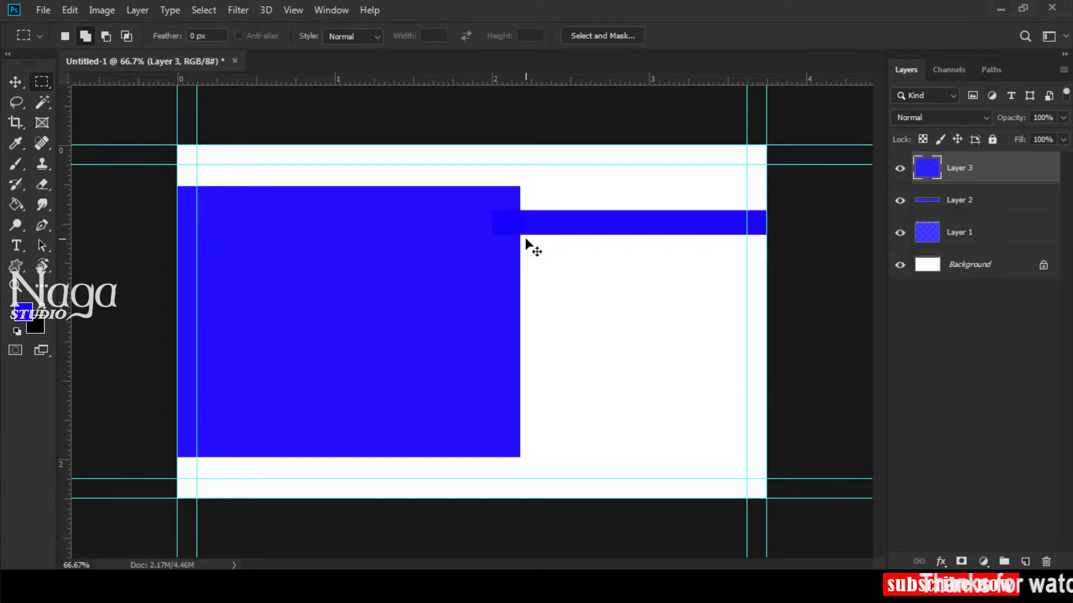
Step: Turn the small square on Layer 3 white with Hue/Saturation lightness +100
left_click(984, 119)
left_click(1044, 297)
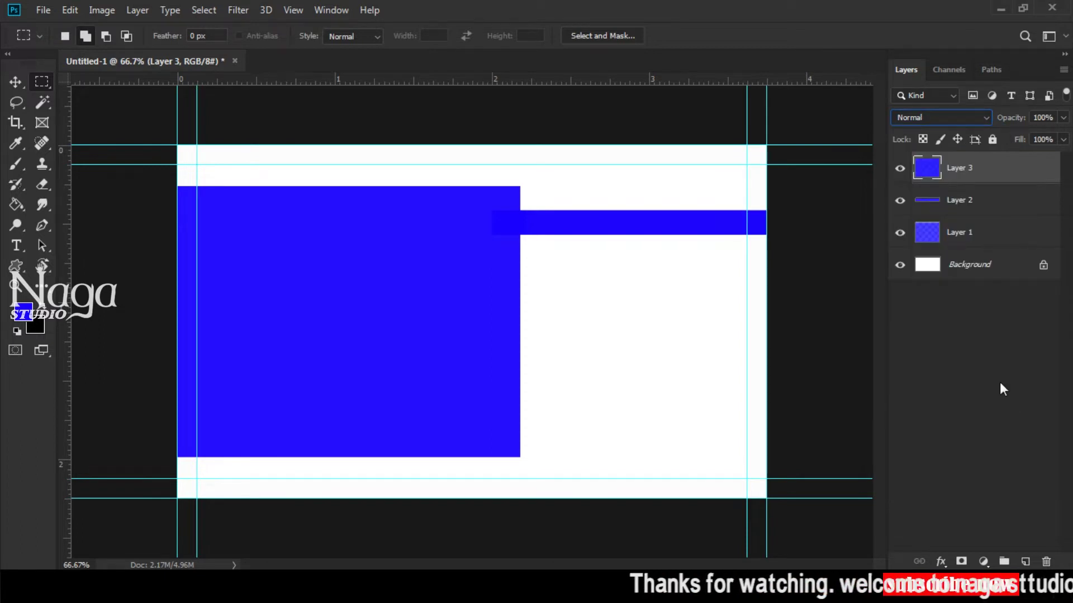
key("ctrl+u")
left_click_drag(835, 480, 957, 491)
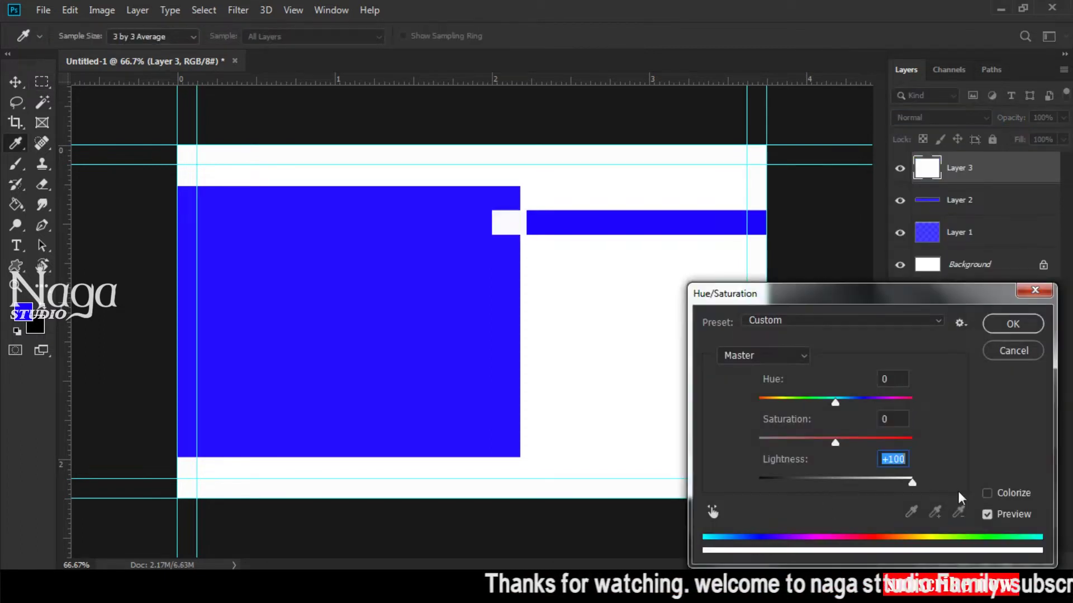
left_click(1013, 324)
Step: Scale the white square from its centre to about 0.32 × 0.24 in
key("m")
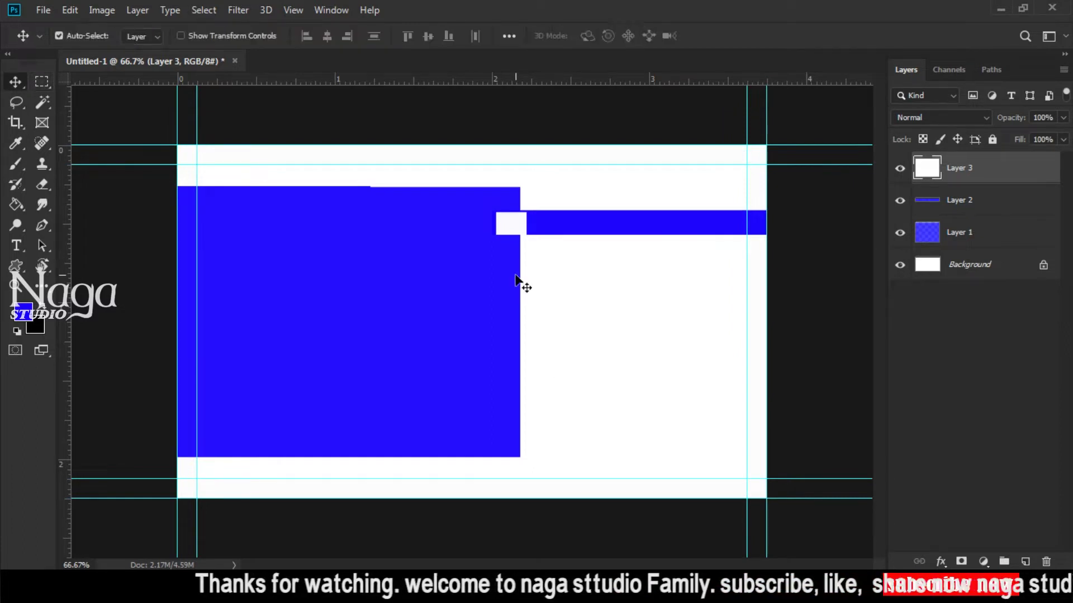
key("ctrl+t")
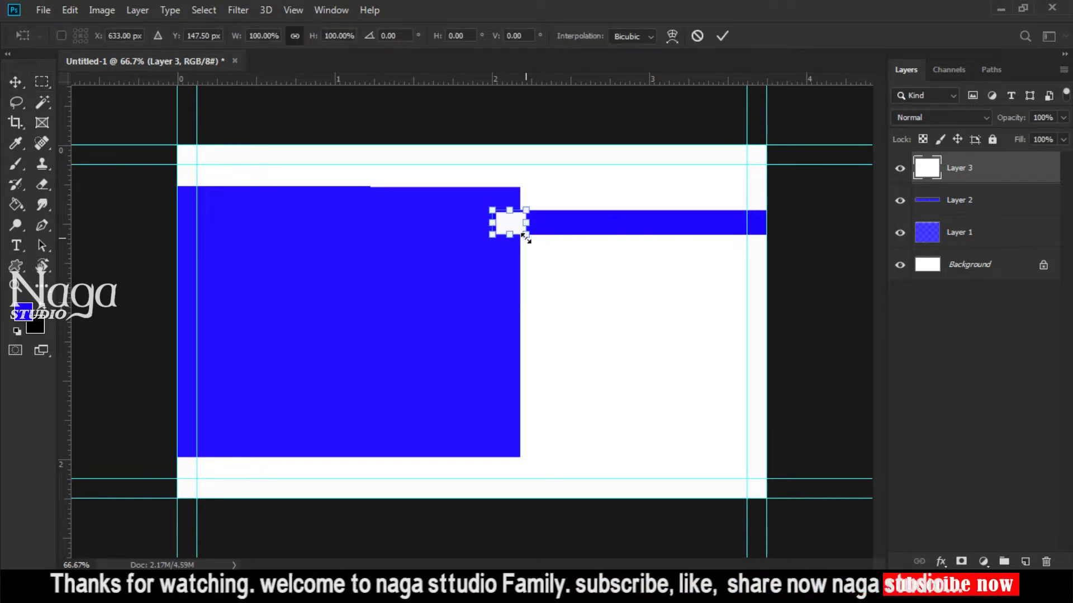
left_click_drag(525, 238, 533, 241)
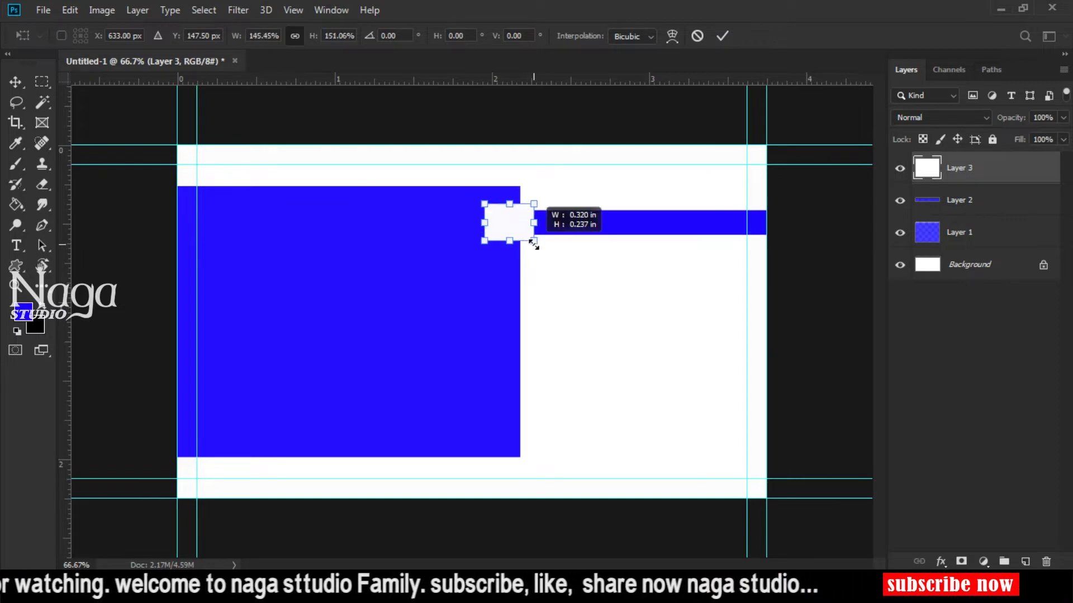
left_click(722, 36)
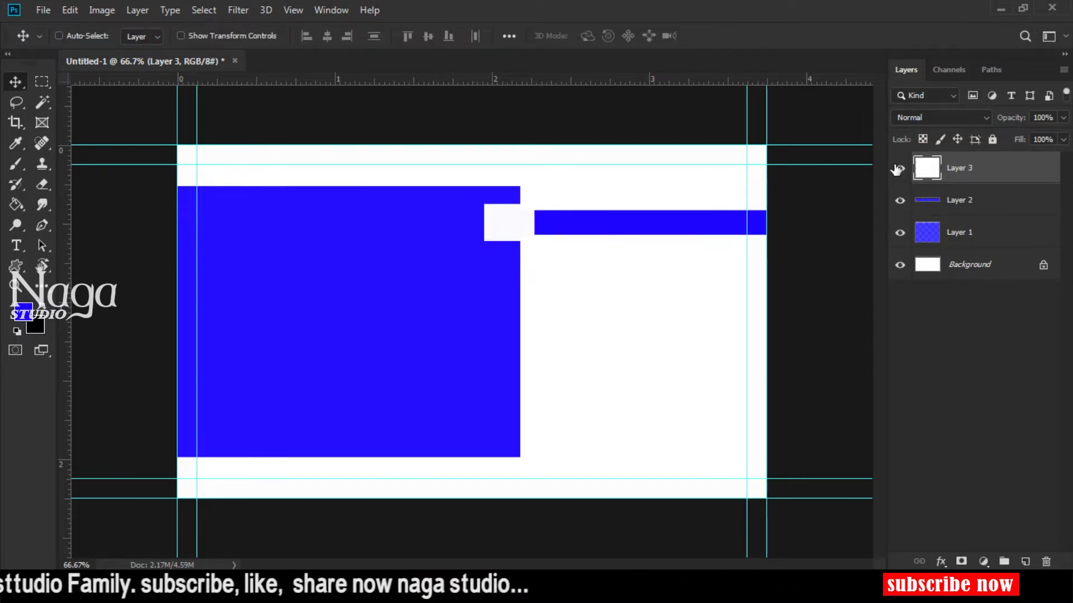
right_click(394, 333)
Step: Add a drop shadow of size 35 to the large blue block on Layer 1
left_click(413, 343)
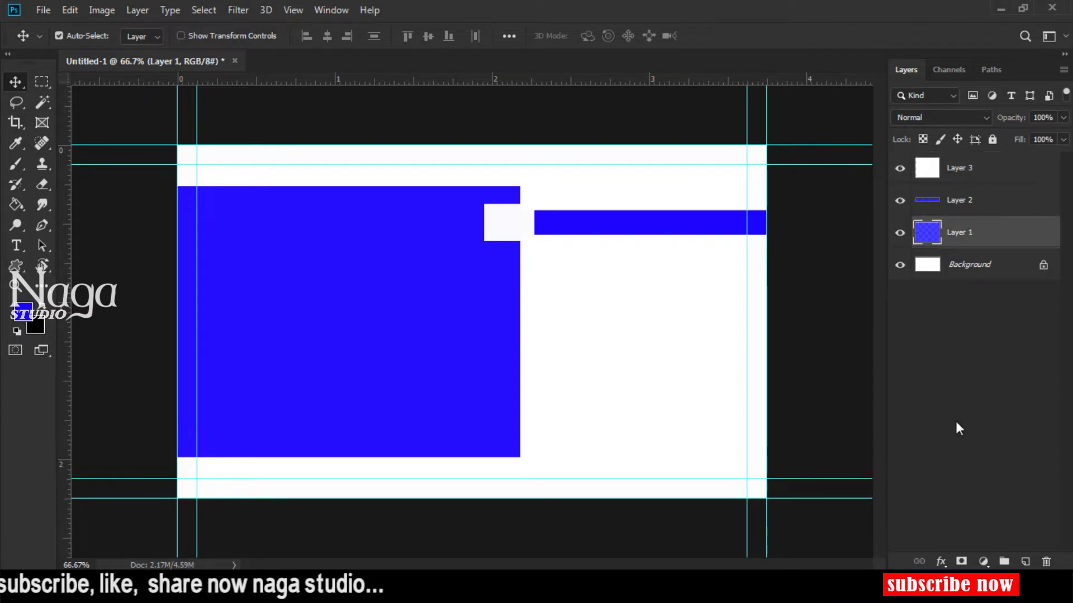
left_click(942, 562)
left_click(976, 554)
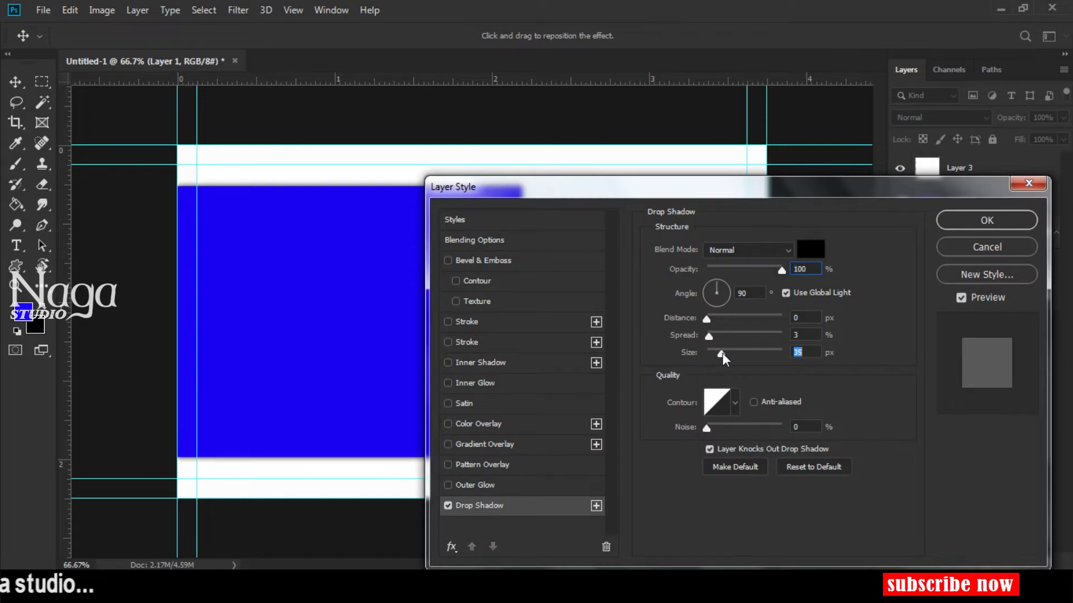
left_click_drag(718, 353, 725, 353)
left_click(976, 223)
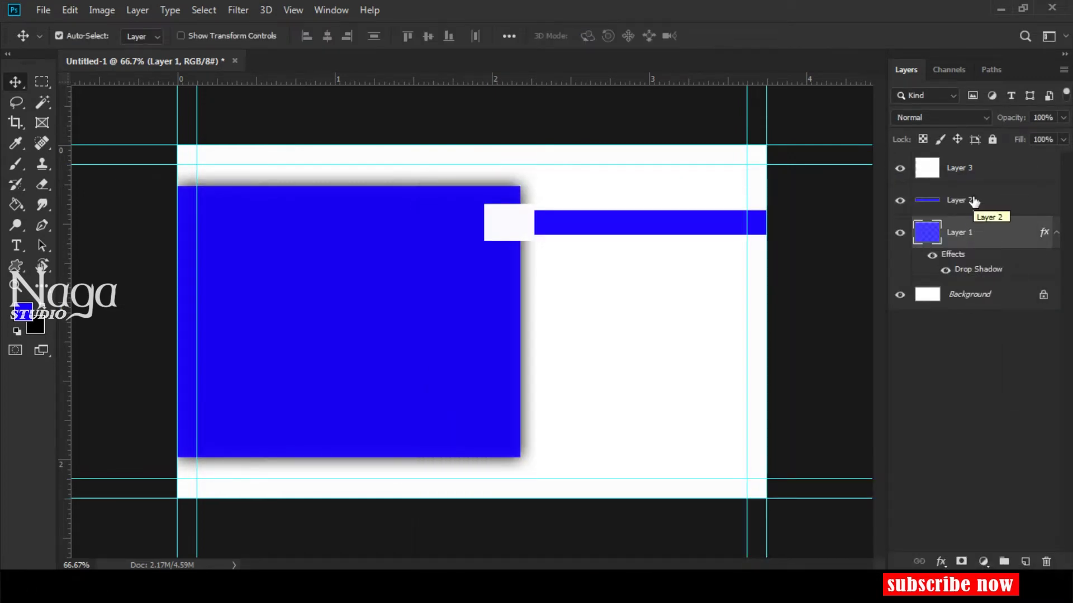
Step: Add a default drop shadow to the thin blue bar on Layer 2
left_click(974, 202)
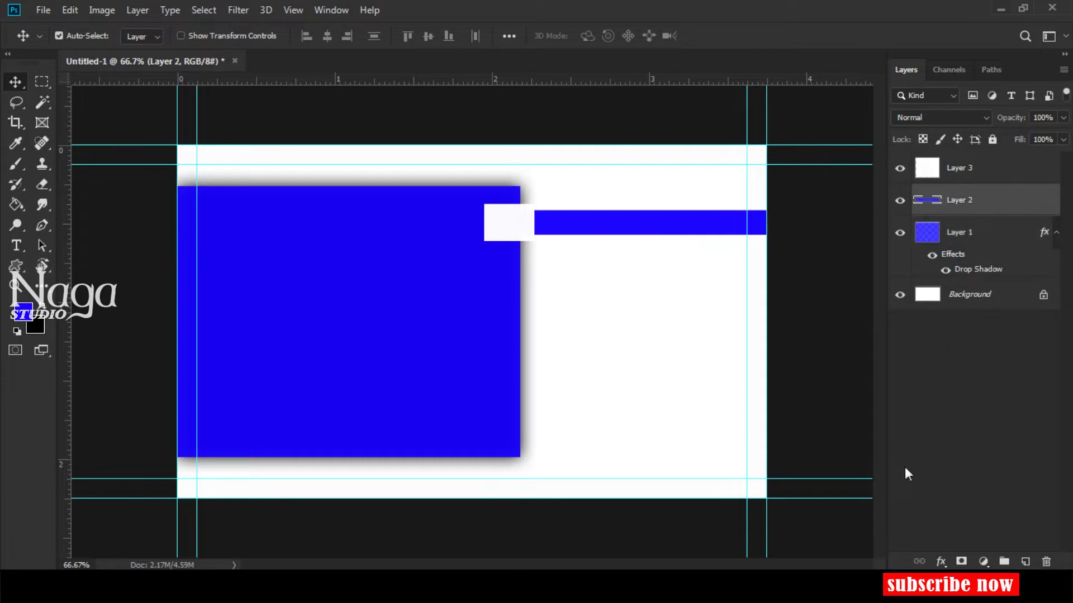
left_click(941, 561)
left_click(980, 559)
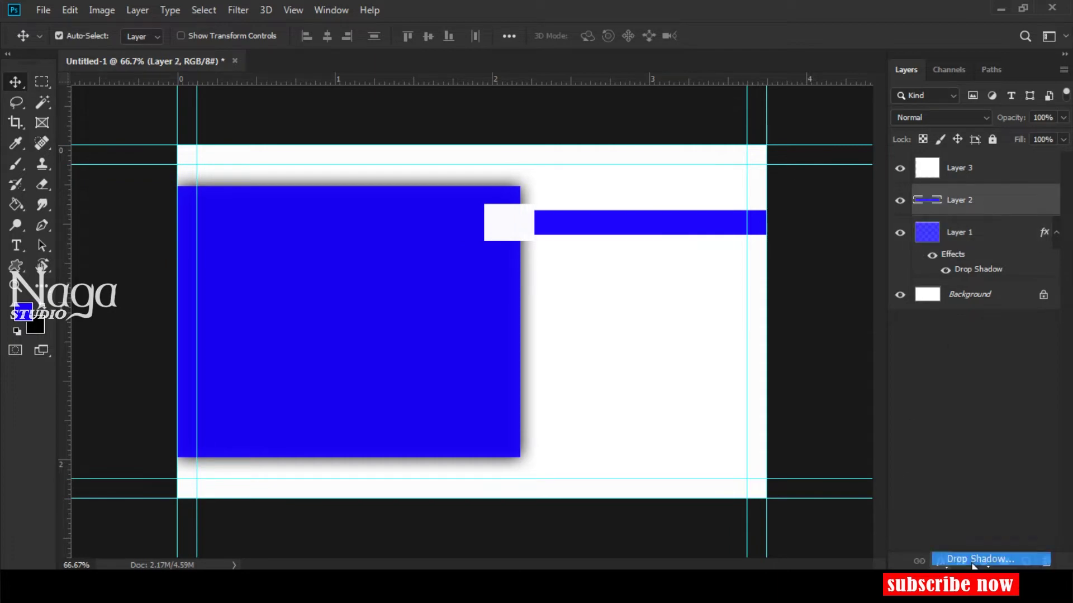
left_click(980, 224)
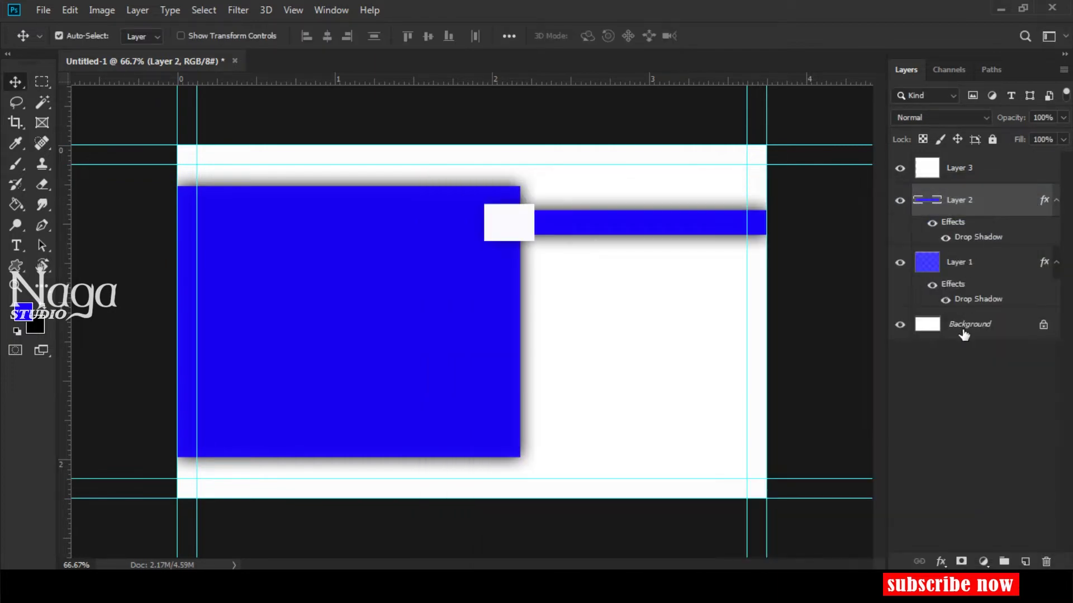
right_click(520, 228)
left_click(528, 220)
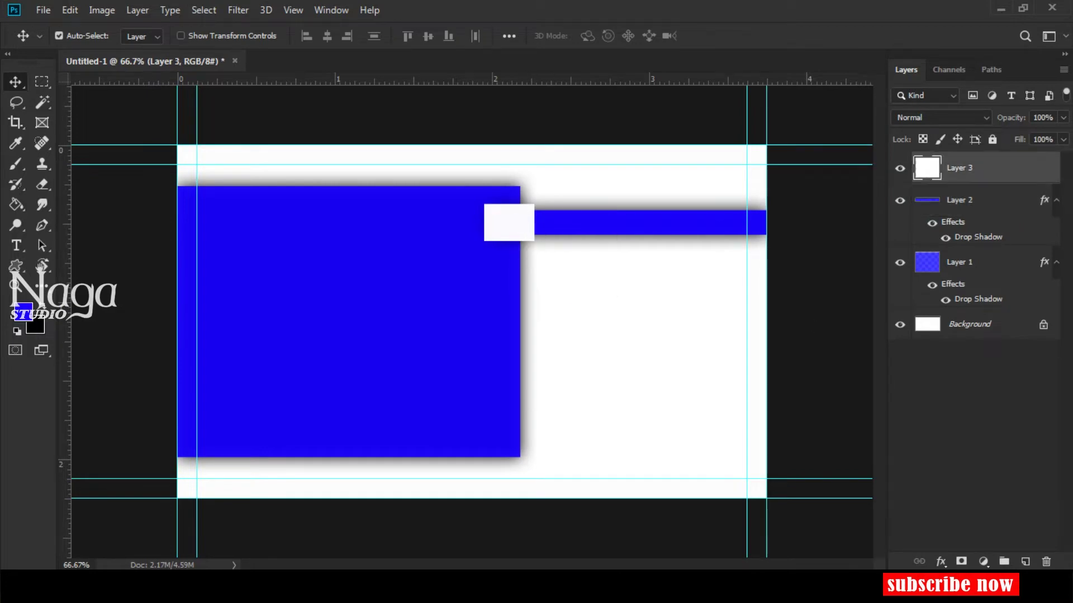
left_click(941, 561)
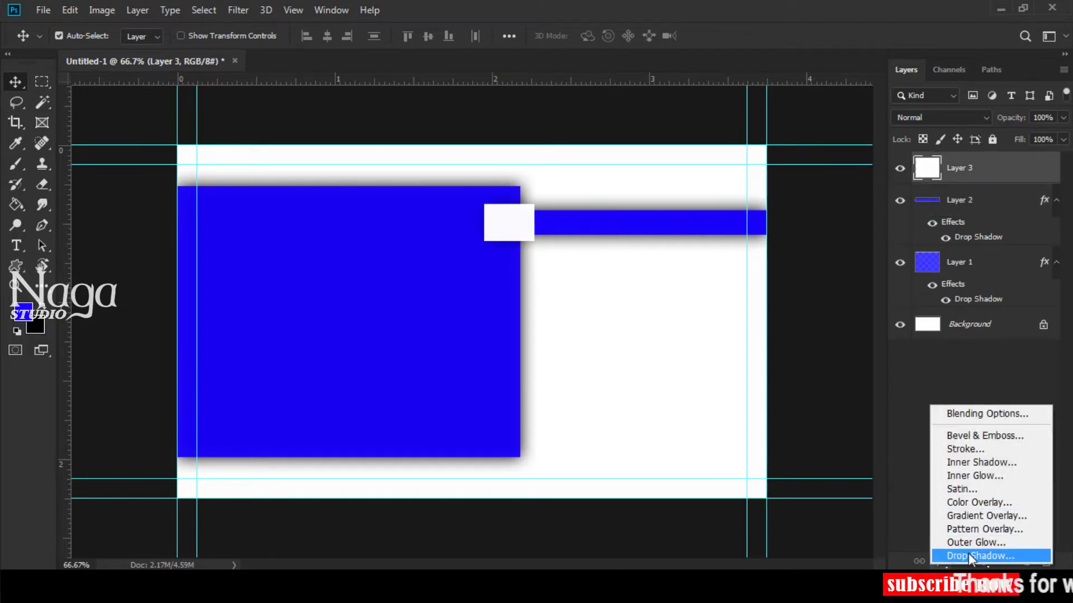
Step: Give Layer 3 a fcf8f8 drop shadow with size 13, distance 0 and spread 38
left_click(967, 555)
left_click_drag(796, 190, 862, 316)
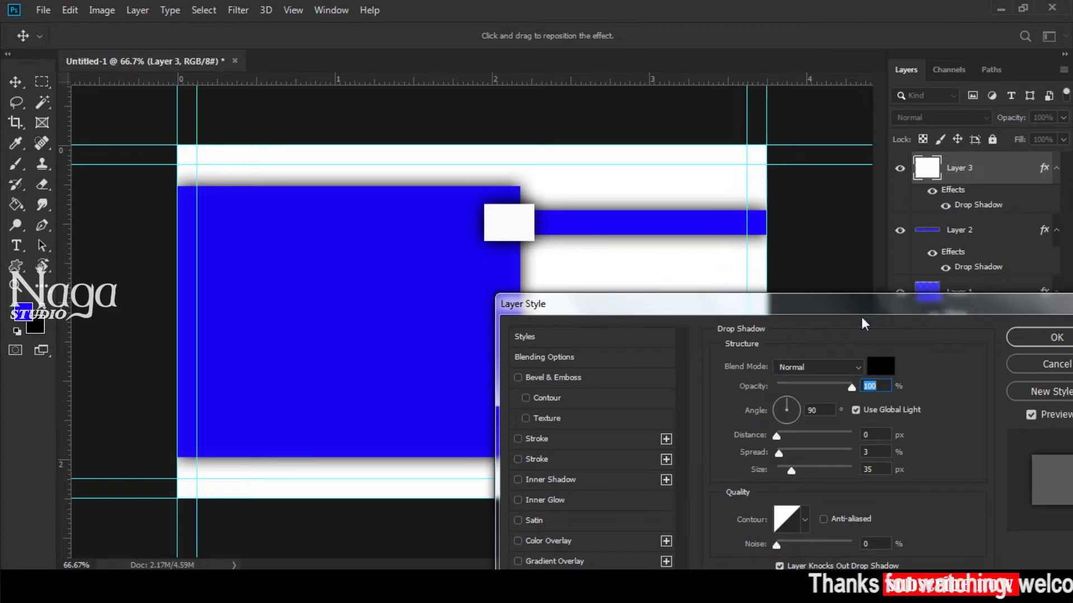
left_click(881, 366)
left_click(508, 222)
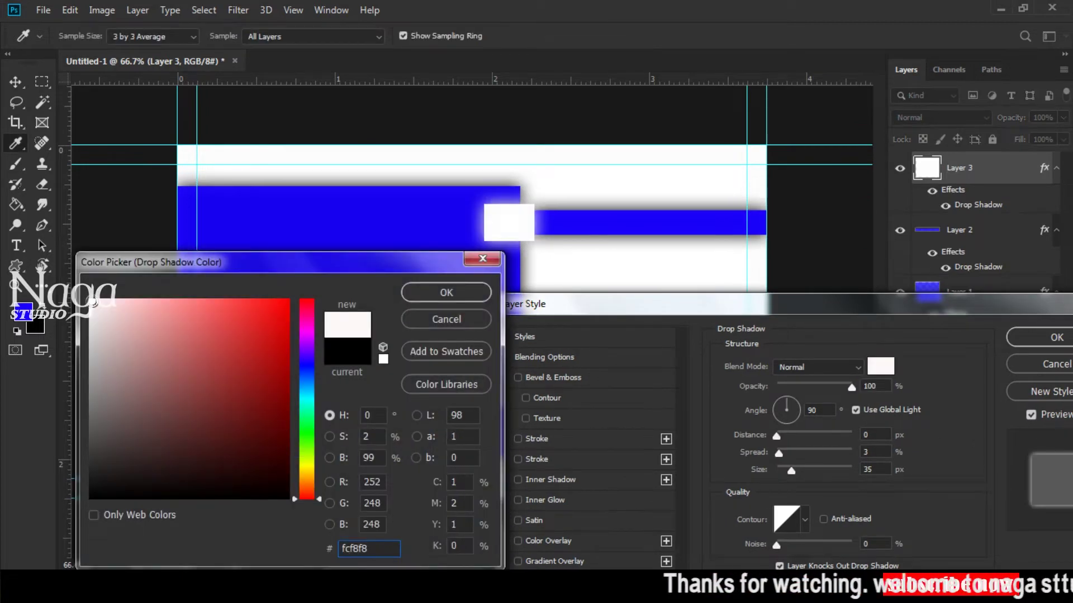
left_click(415, 294)
left_click_drag(788, 468, 784, 471)
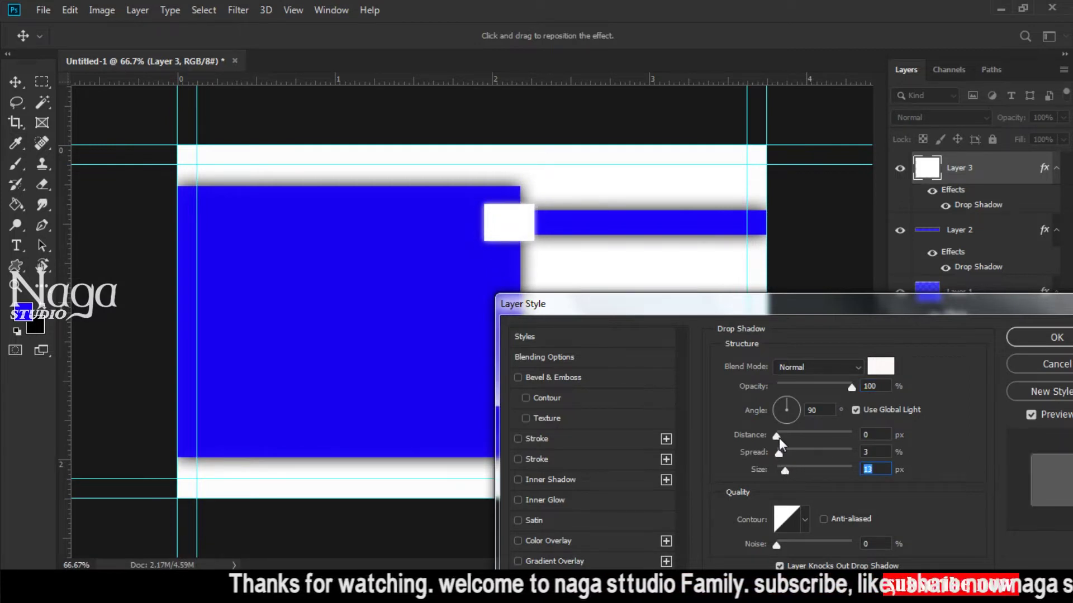
left_click_drag(778, 437, 793, 450)
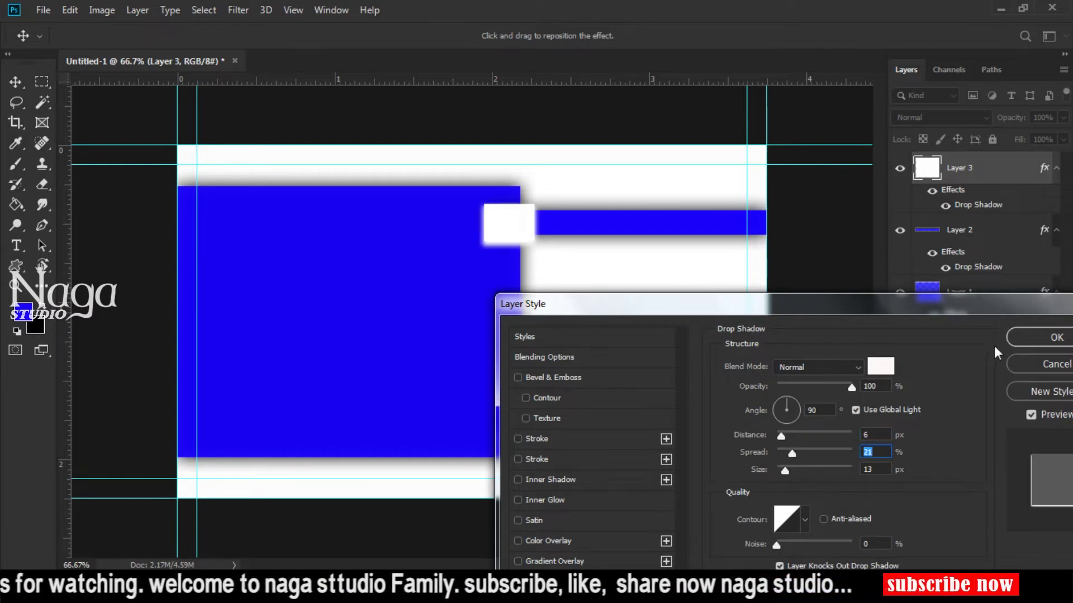
mouse_move(779, 435)
left_mouse_down()
mouse_move(763, 437)
mouse_move(805, 452)
left_mouse_up()
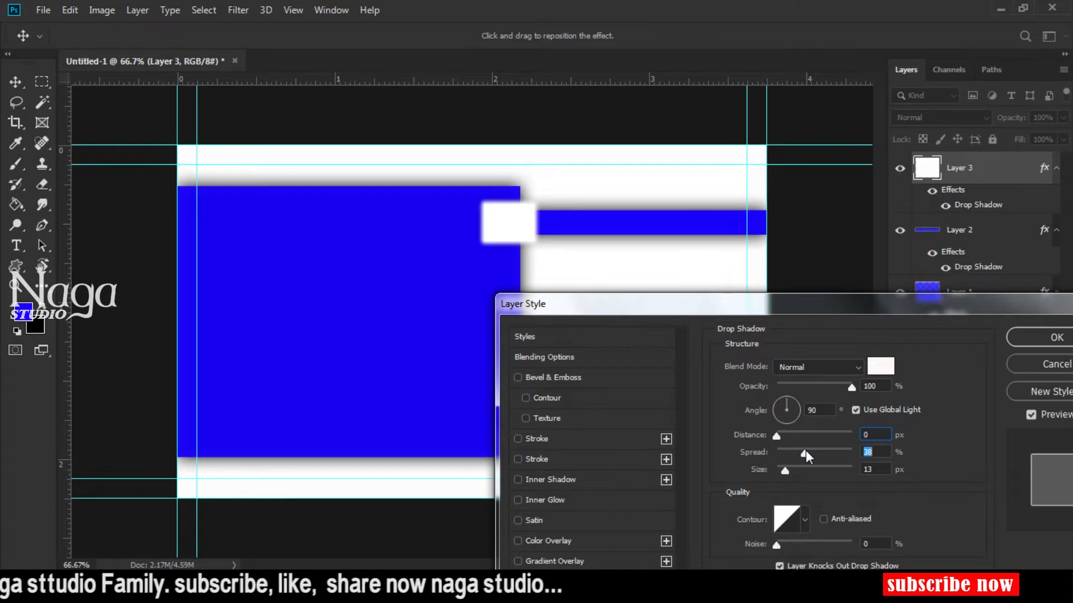
left_click(1057, 338)
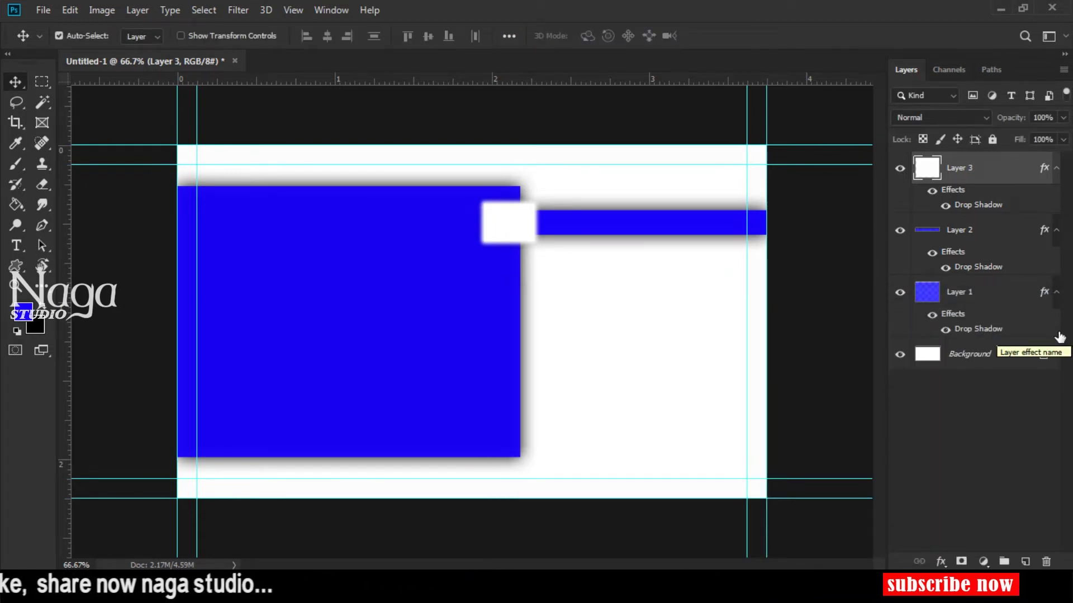
left_click(982, 234, "shift")
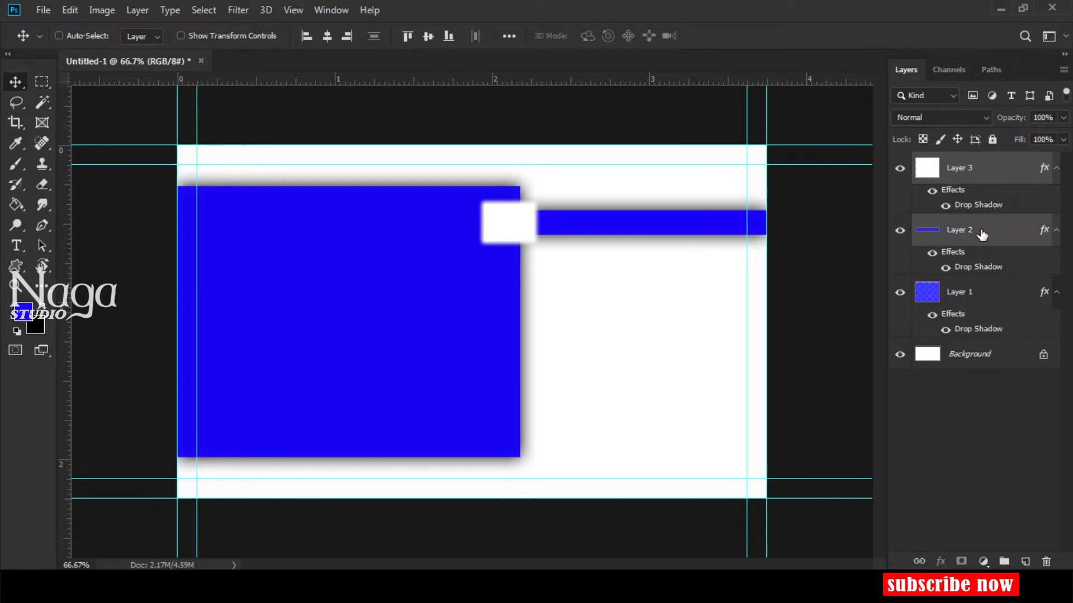
Step: Turn off Auto-Select and duplicate the white square layer three times
left_click(939, 214)
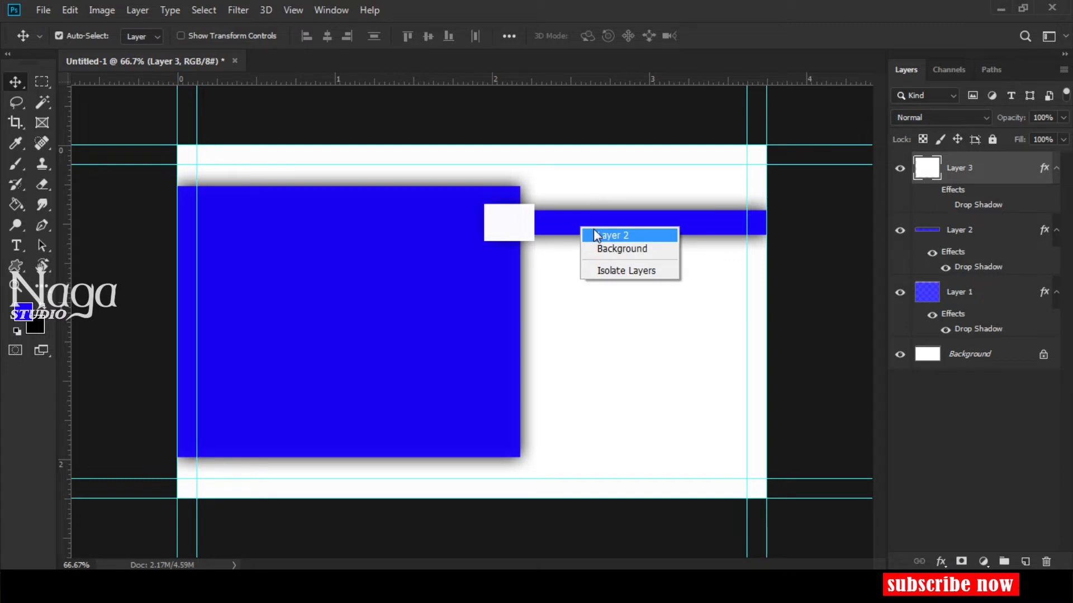
key("ctrl")
left_click(985, 238)
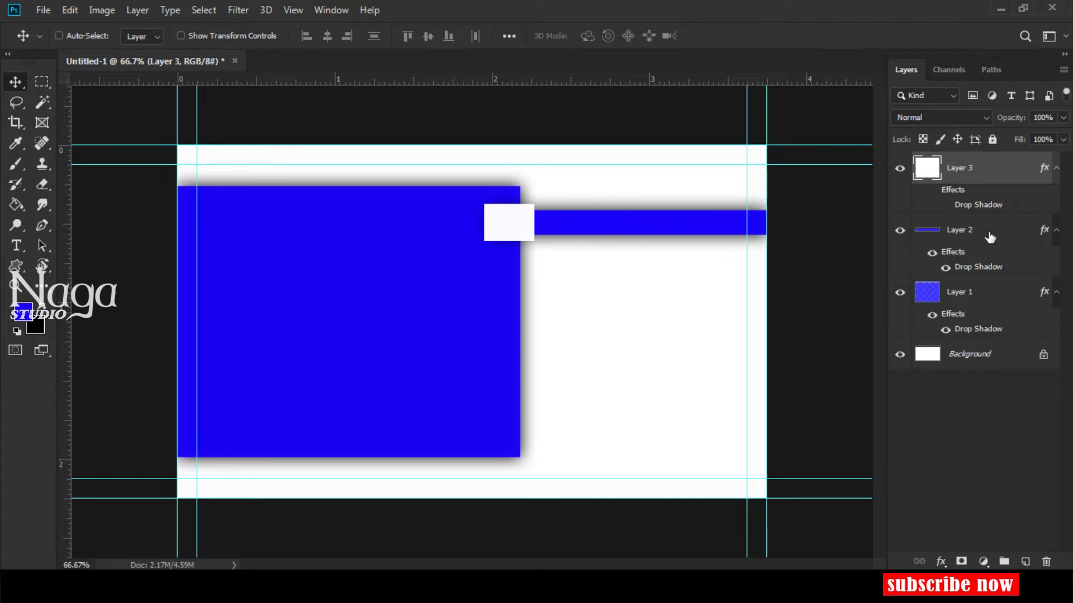
key("ctrl+j")
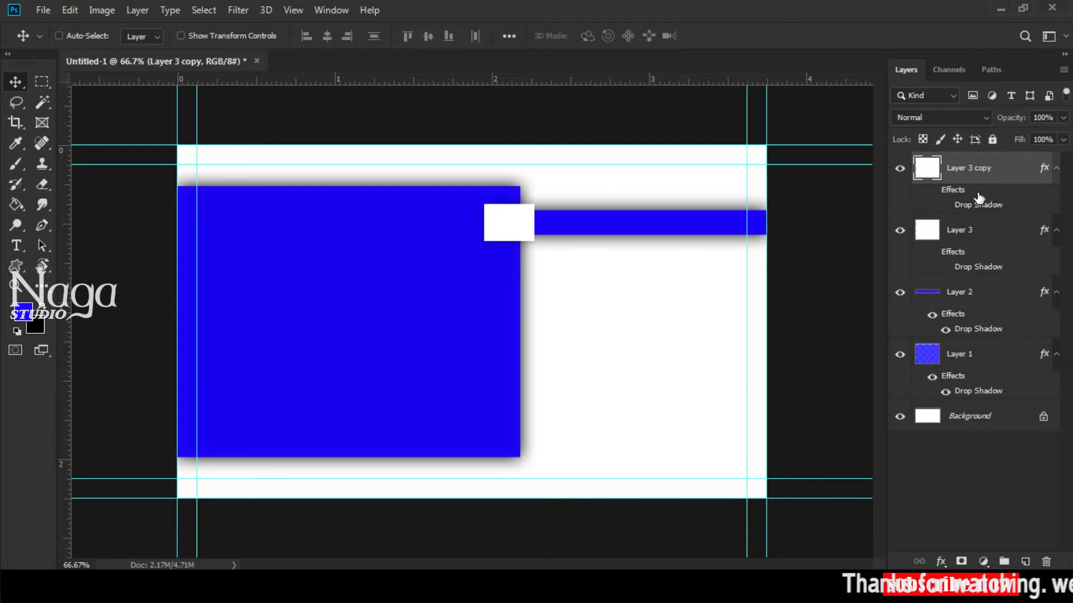
key("ctrl+j")
key("ctrl+j")
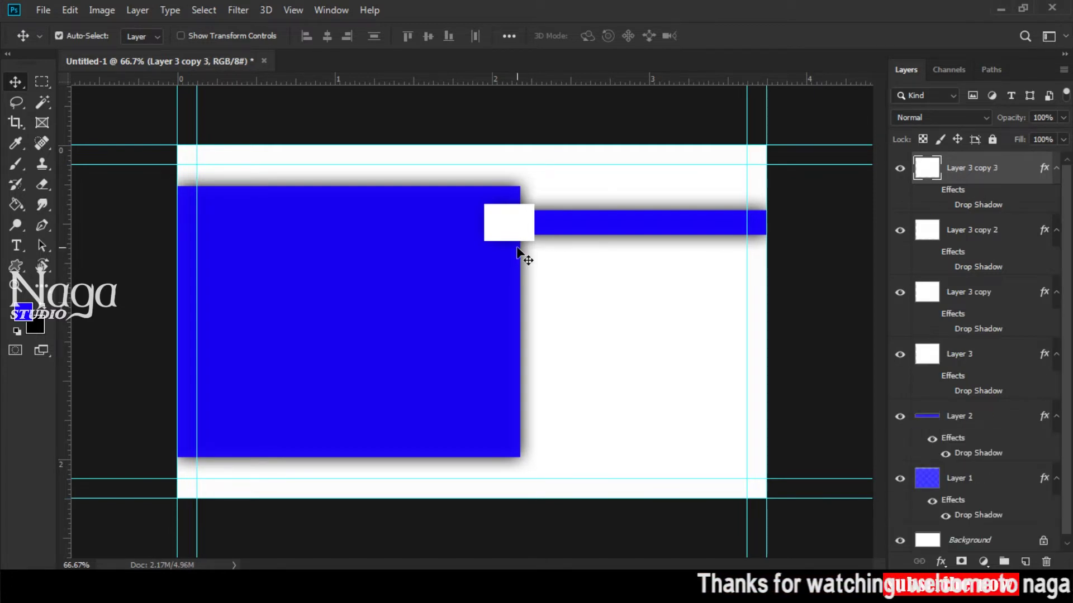
Step: Move the three square copies down into evenly spaced second, third and fourth rows
right_click(512, 233)
left_click(514, 233)
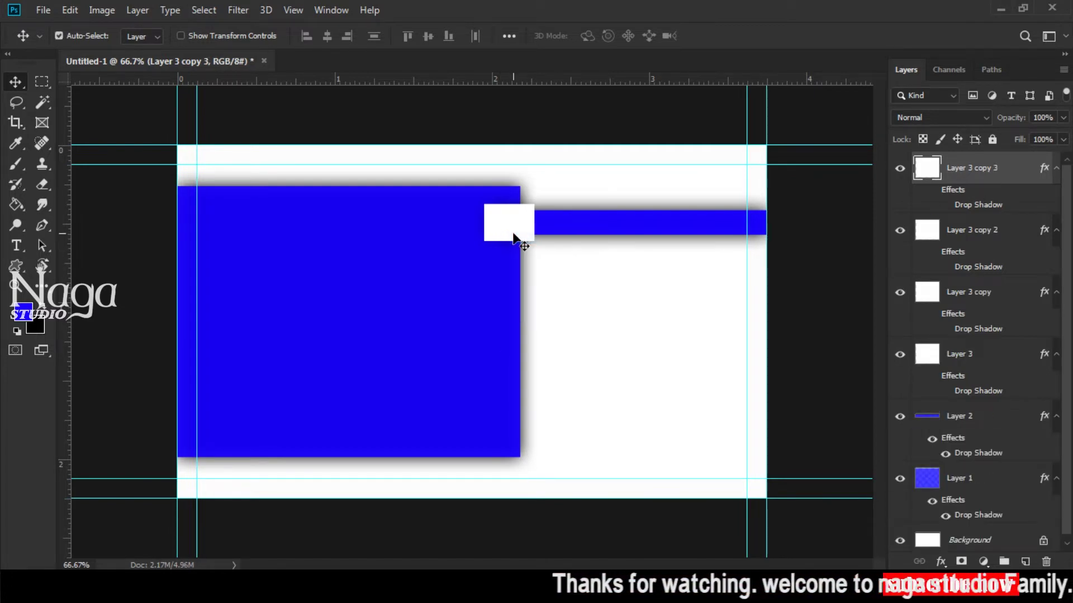
key("ctrl+t")
left_click_drag(514, 235, 514, 275)
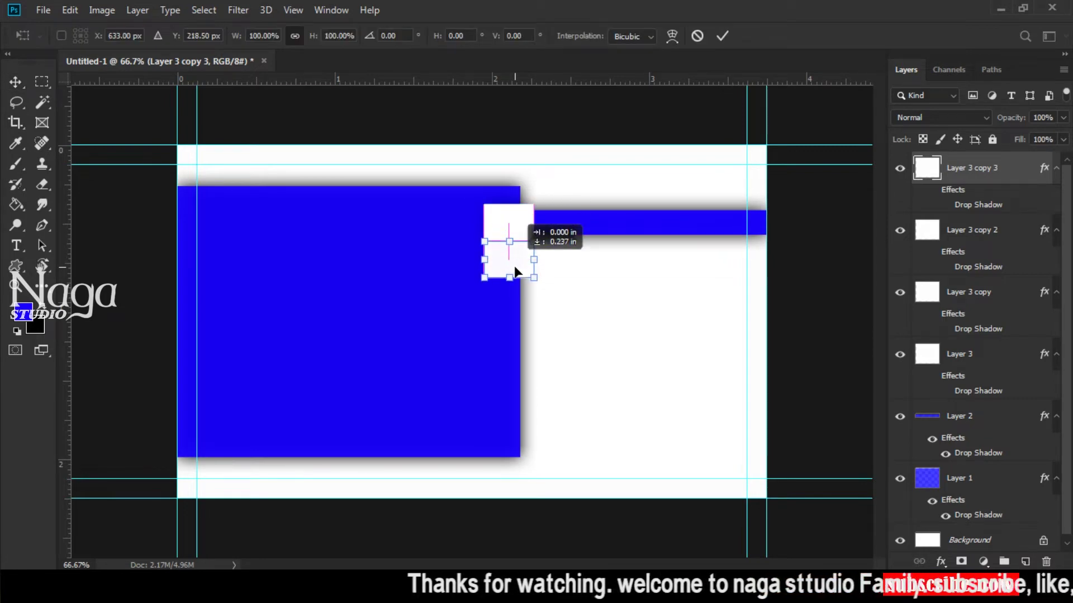
key("Return")
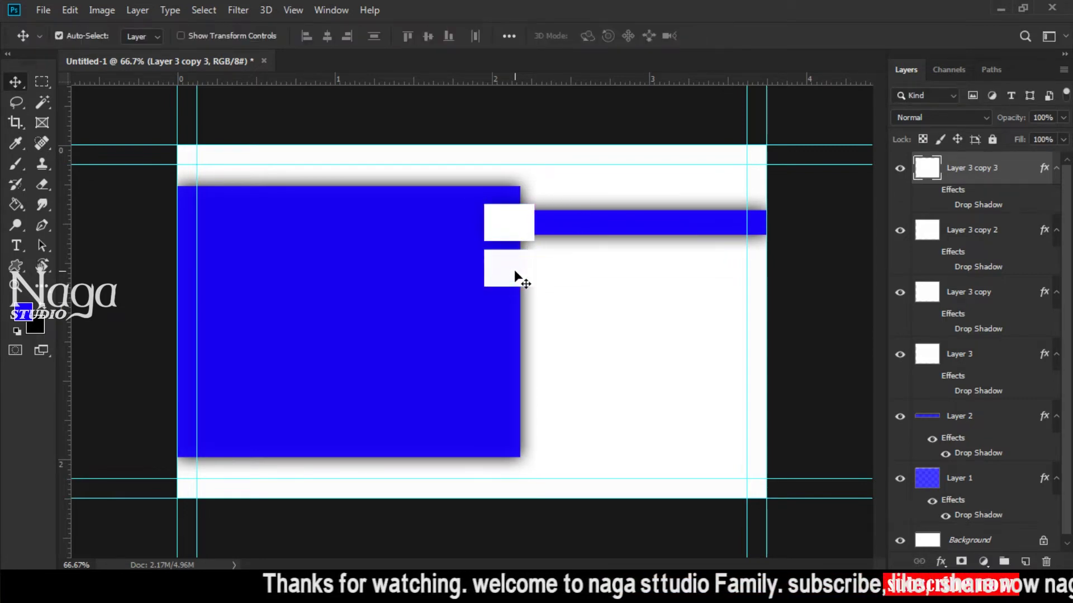
right_click(510, 223)
left_click(517, 224)
left_click_drag(518, 230, 520, 321)
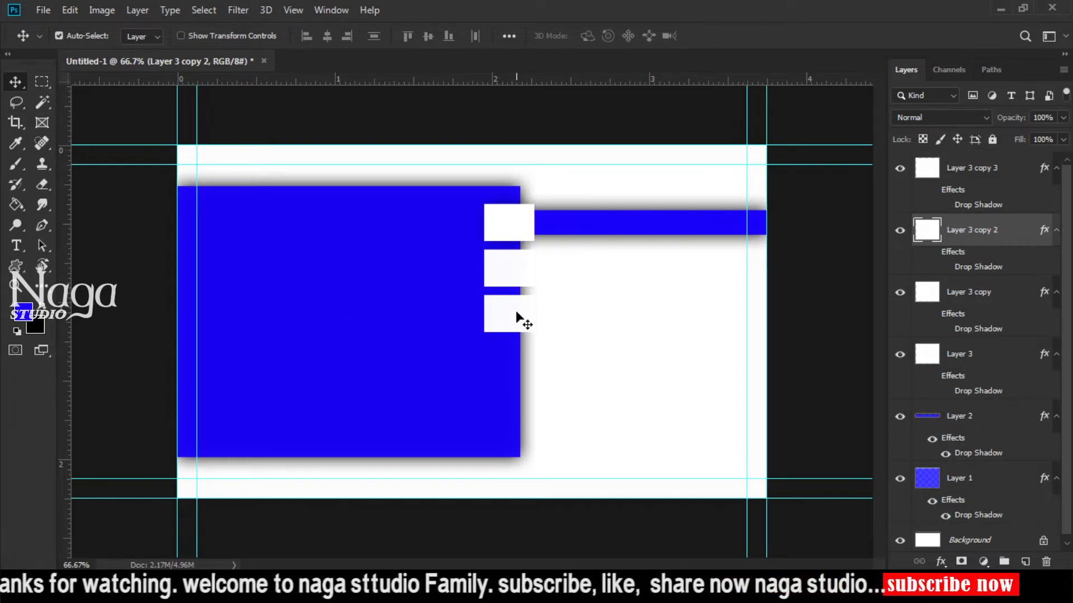
right_click(514, 264)
left_click(545, 239)
left_click_drag(511, 272, 514, 363)
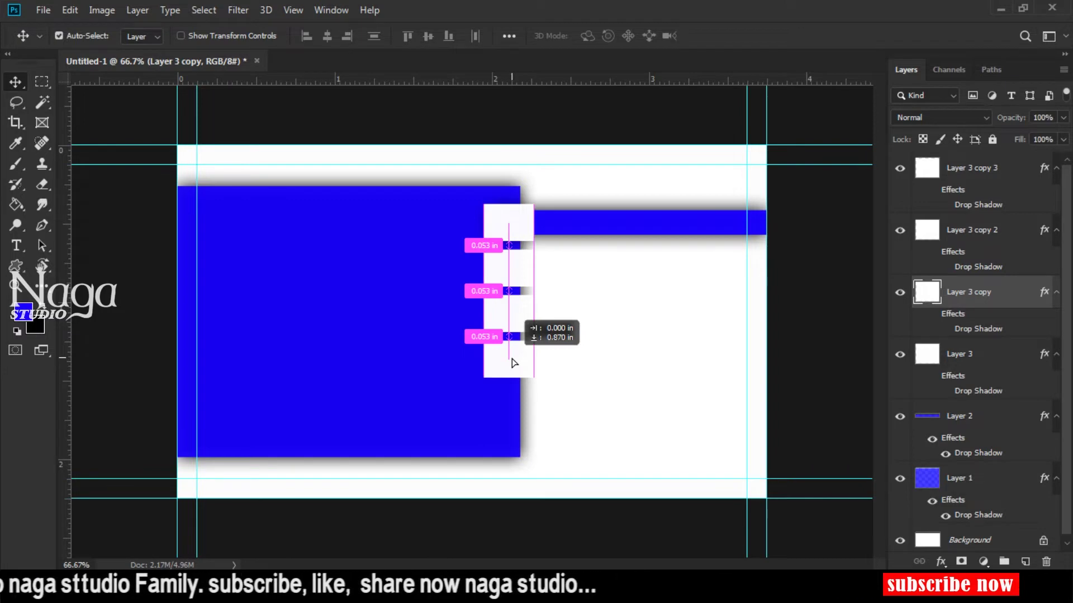
left_click_drag(512, 359, 512, 359)
Step: Alt-drag copies of the blue bar beside the lower white squares
right_click(638, 226)
left_click(648, 234)
left_click_drag(648, 226, 648, 270)
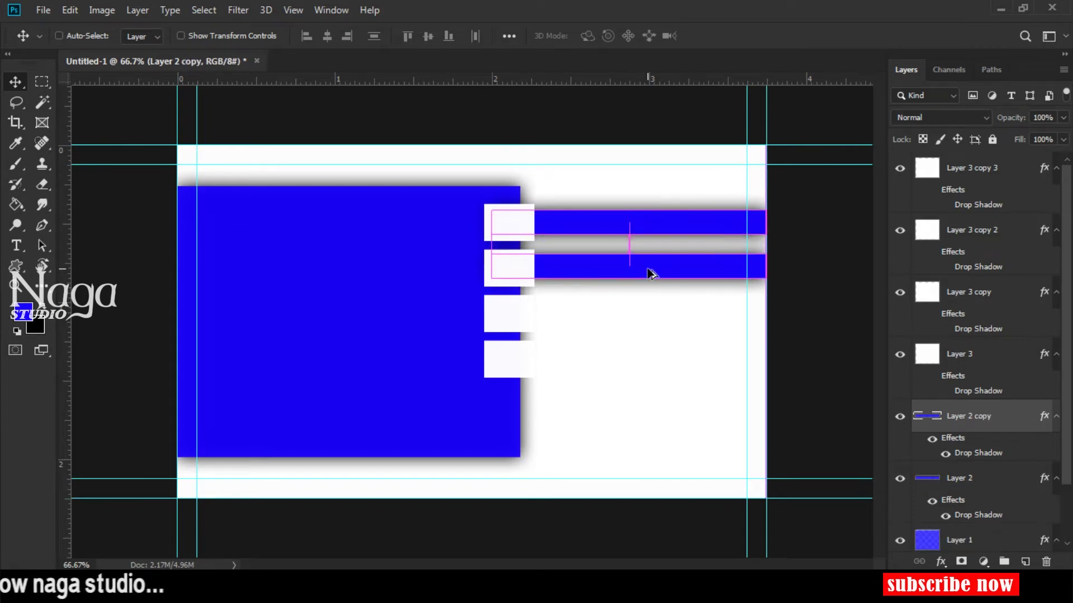
left_click_drag(648, 270, 648, 365)
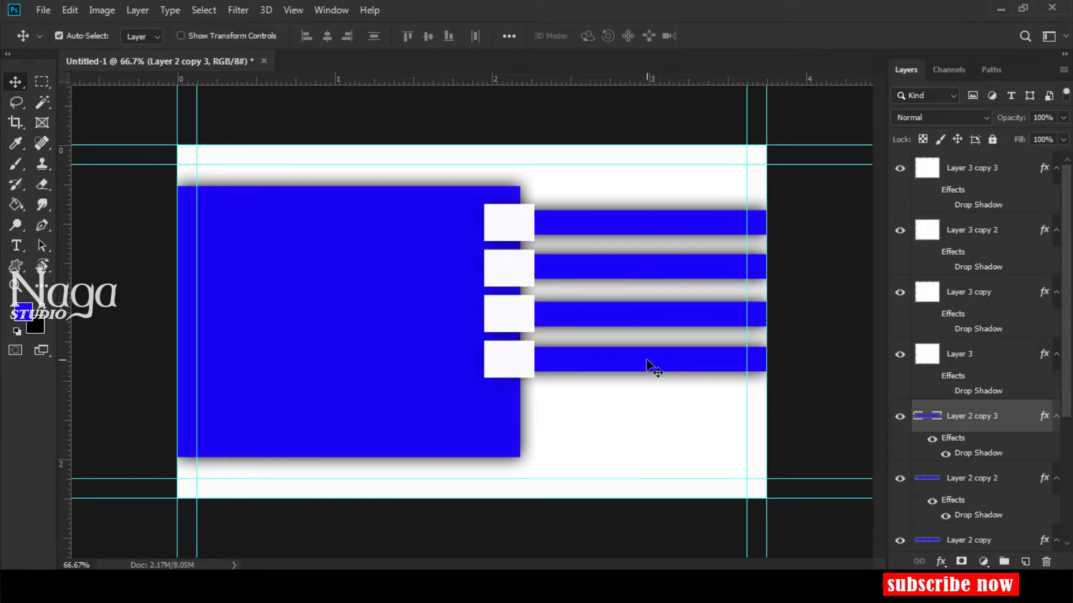
left_click(601, 225)
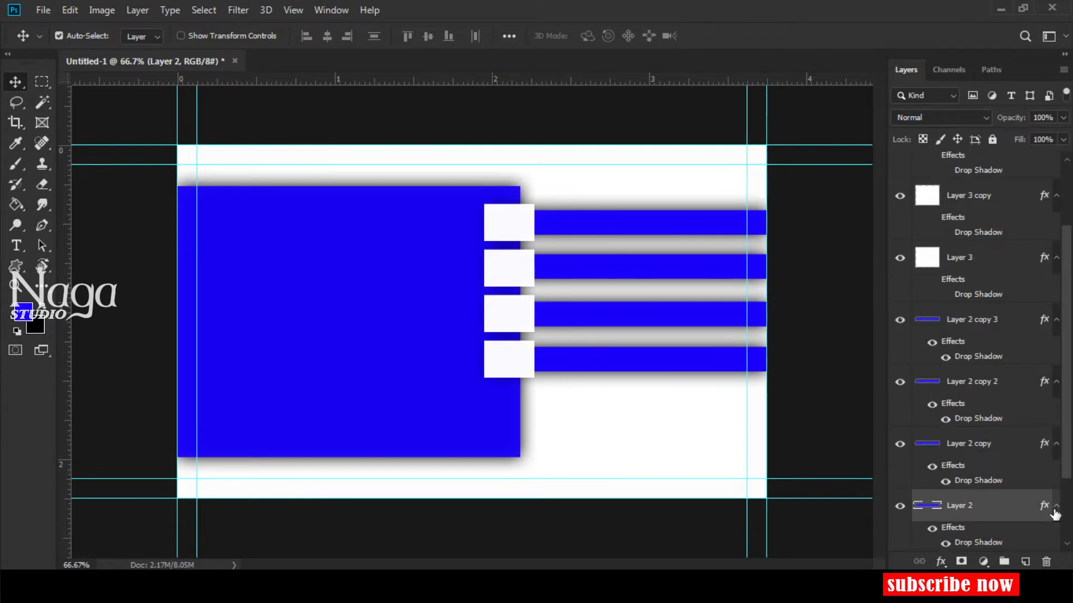
Step: Move the Layer 2 copy bar layers below Layer 1 and toggle Layer 1 to check
left_click(1056, 444)
left_click(1056, 383)
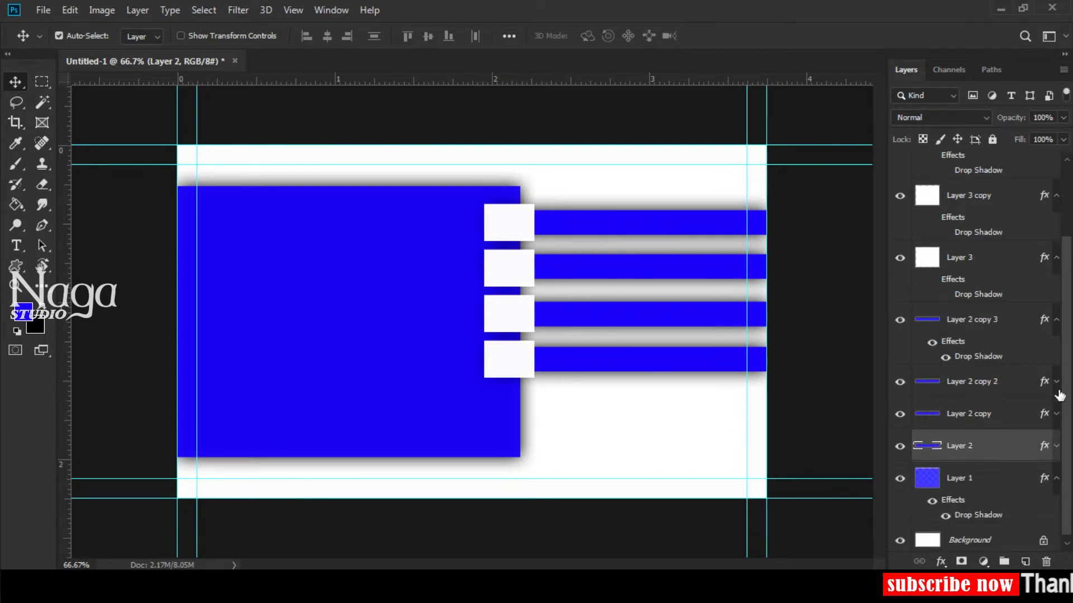
left_click(1056, 321)
left_click(995, 350)
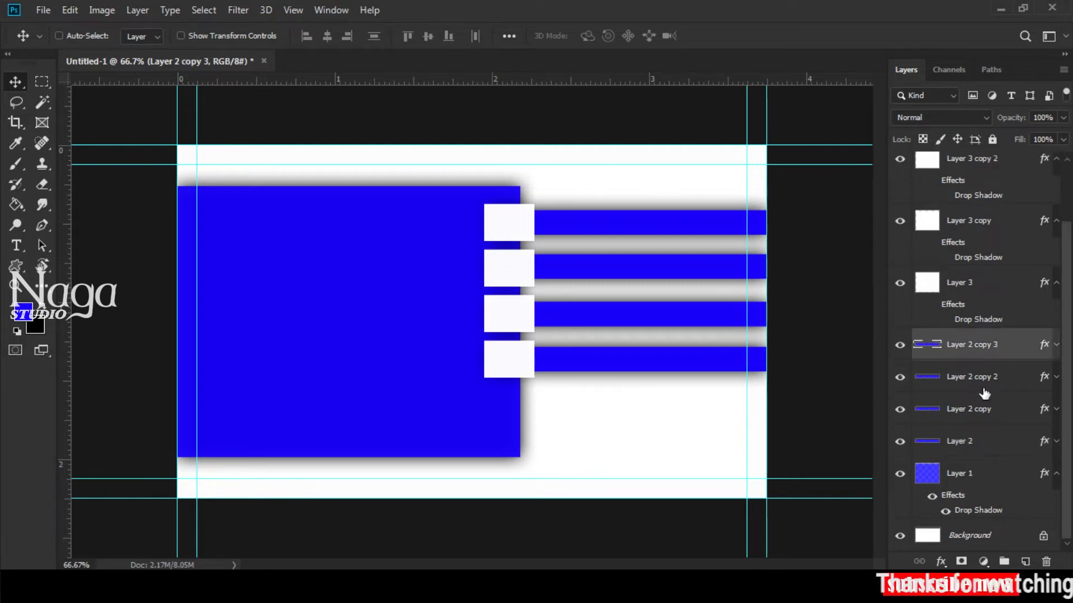
left_click(984, 380, "ctrl")
left_click_drag(981, 347, 974, 424)
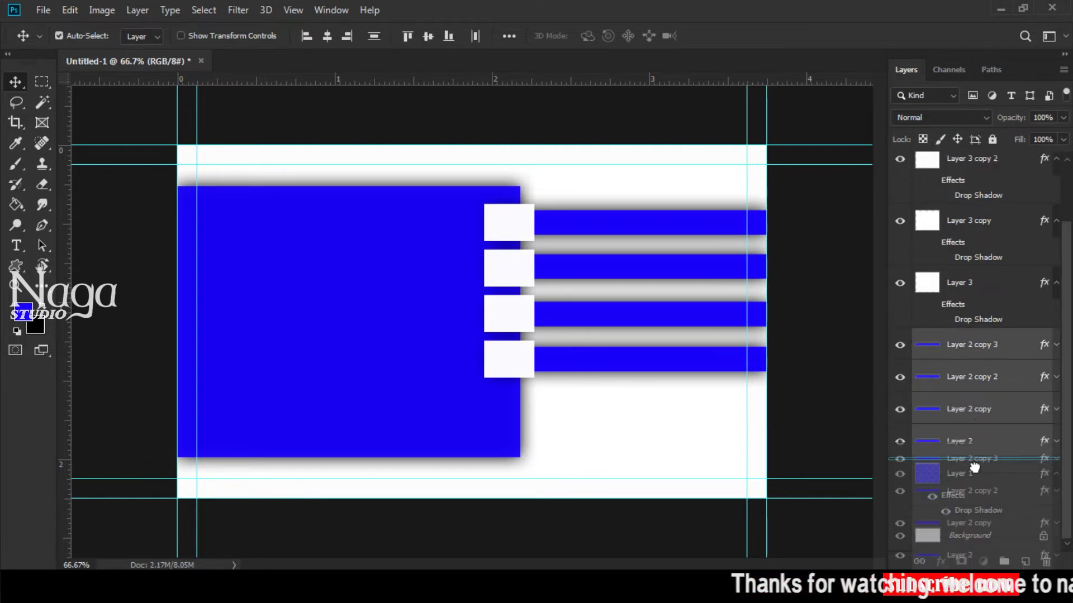
left_click_drag(968, 515, 969, 519)
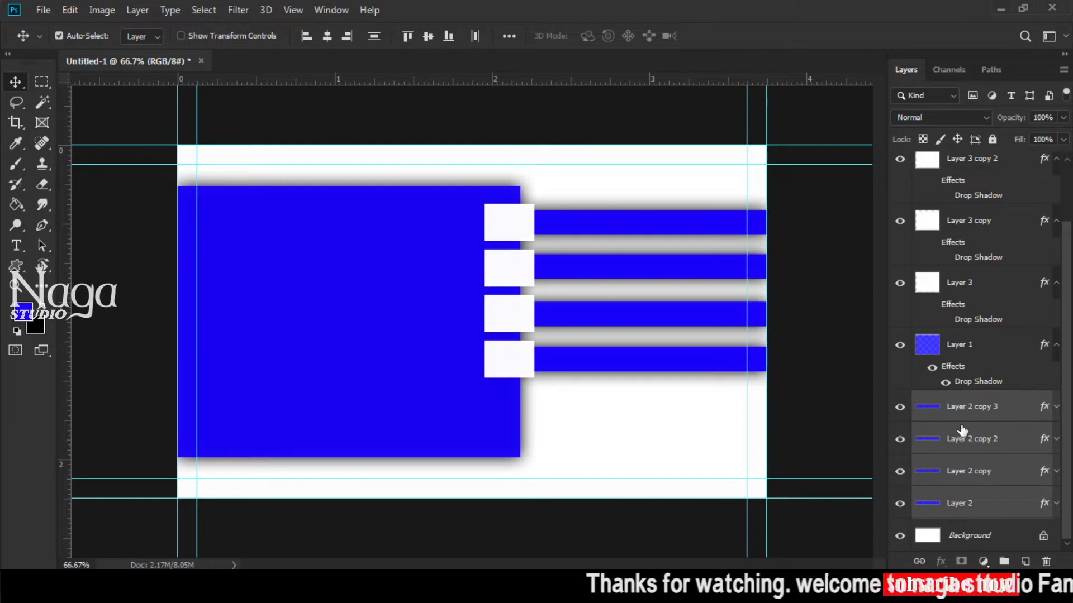
left_click(900, 347)
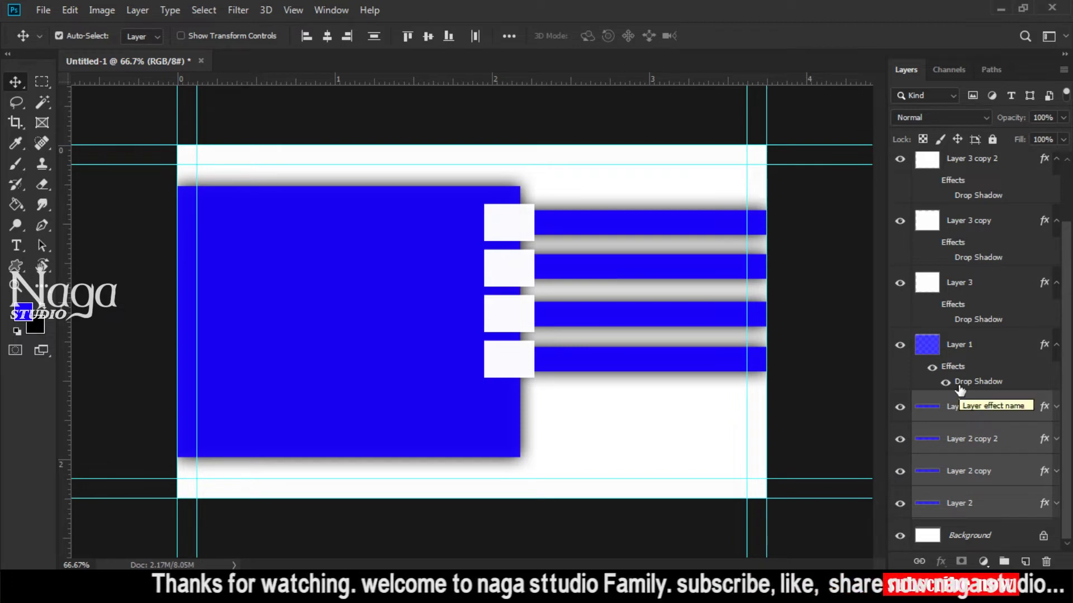
key("ctrl+t")
Step: Lower the four blue strips by 0.25 in
left_click_drag(650, 305, 648, 345)
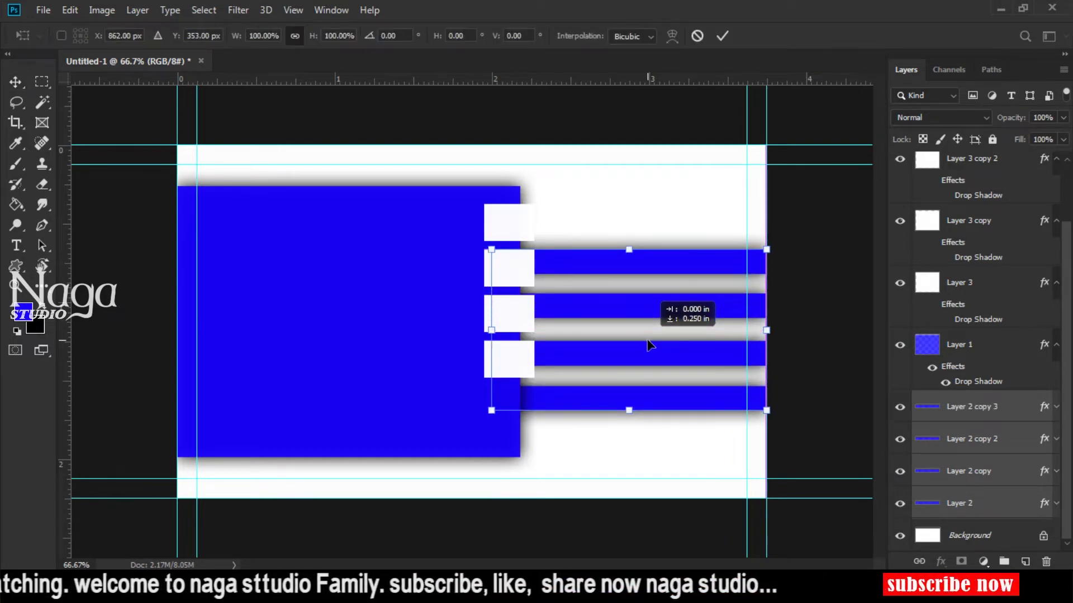
left_click_drag(648, 345, 648, 345)
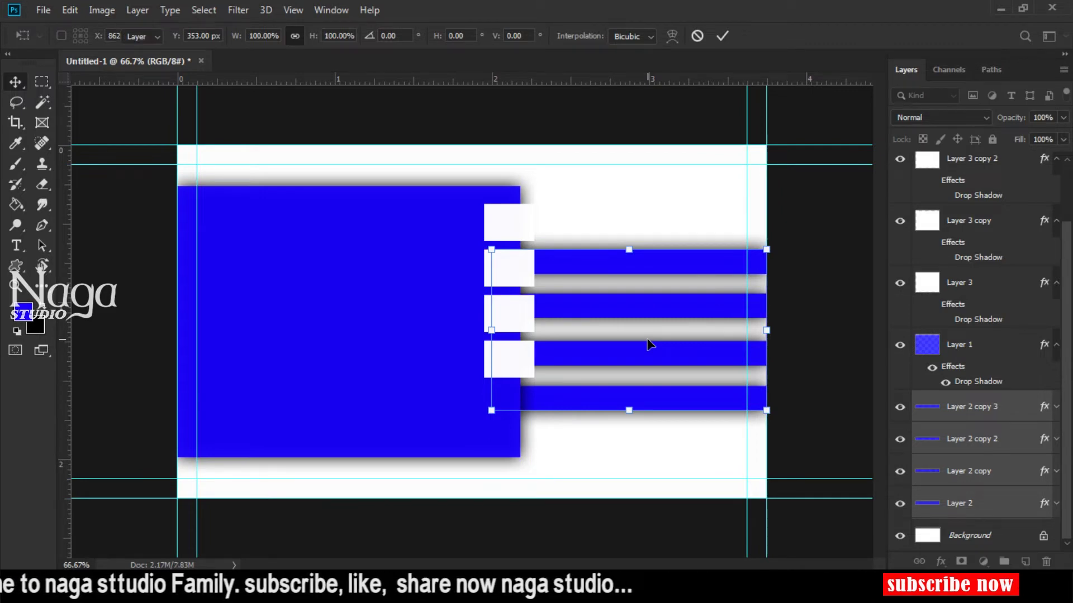
key("Return")
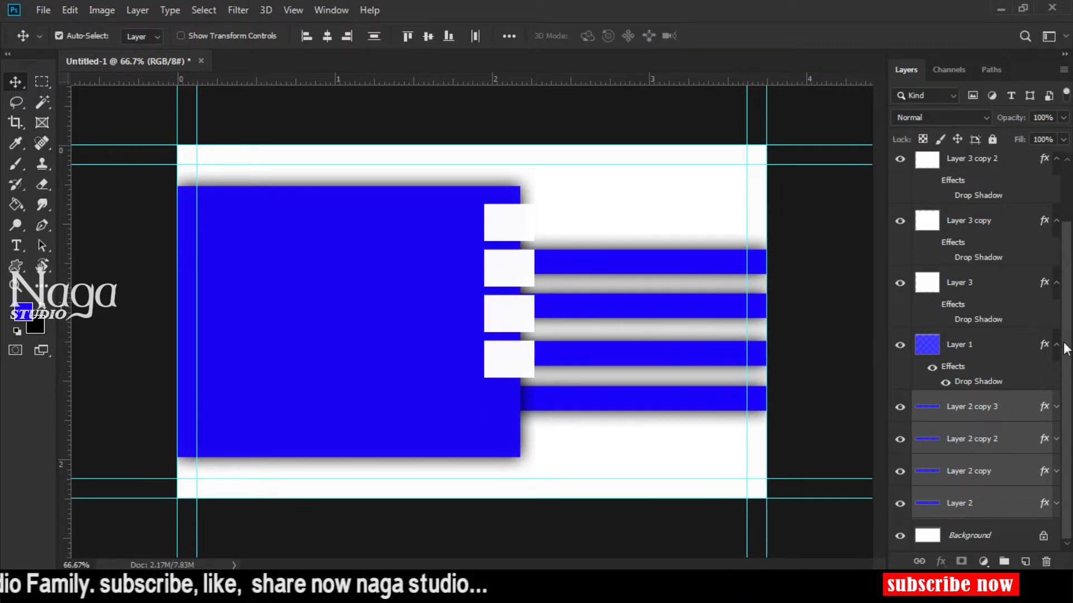
Step: Select all four white squares and move them down to line up with the strips
left_click_drag(1061, 345, 1063, 274)
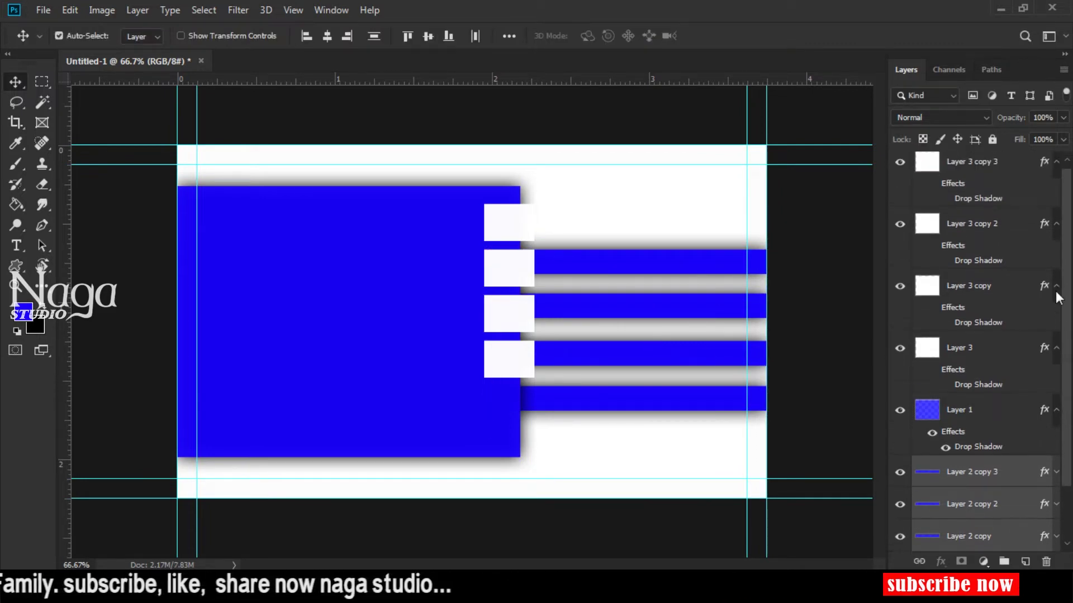
left_click(972, 166)
left_click(1056, 167)
left_click(1055, 199)
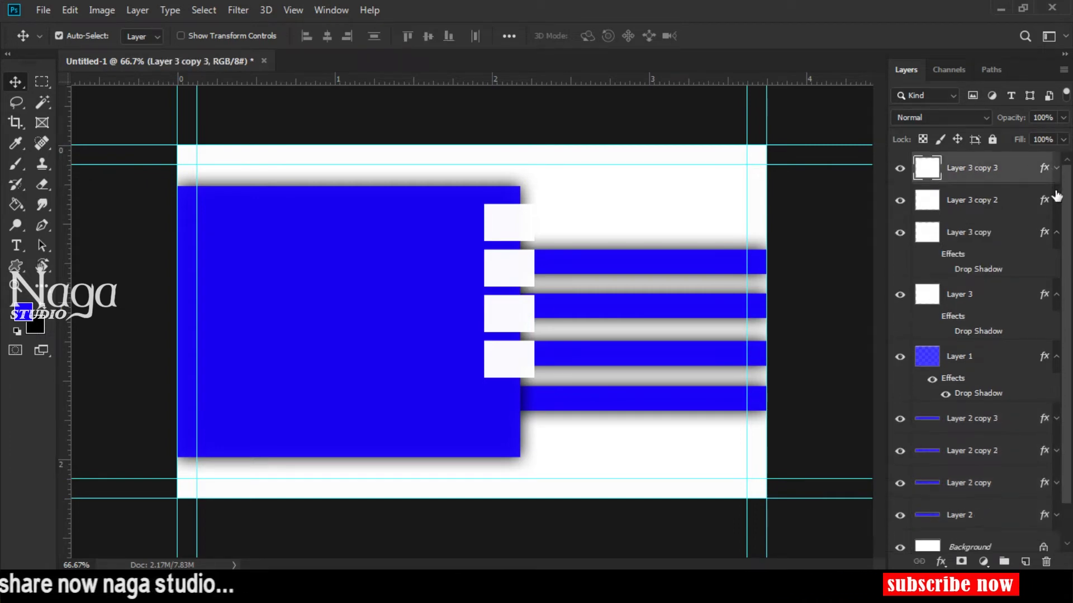
left_click(1056, 233)
left_click(1056, 265)
left_click(997, 271, "ctrl")
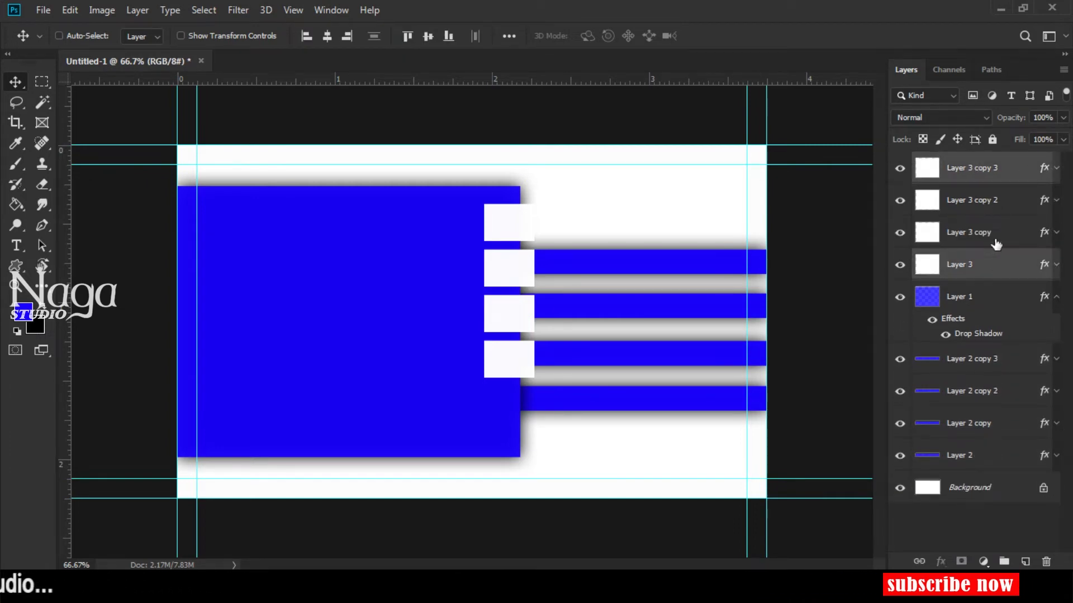
key("ctrl+t")
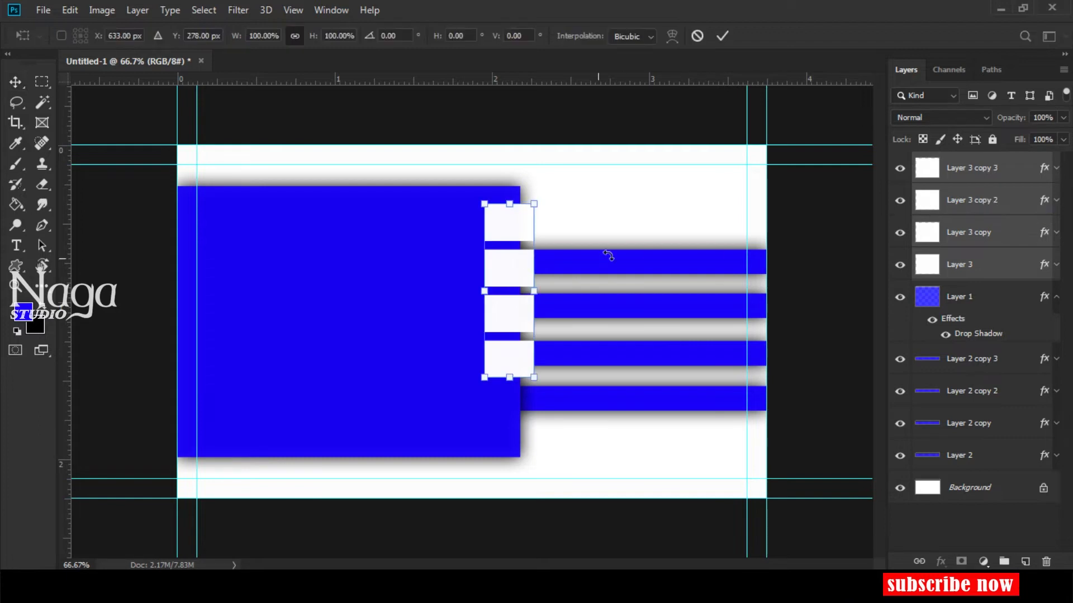
left_click_drag(512, 280, 515, 300)
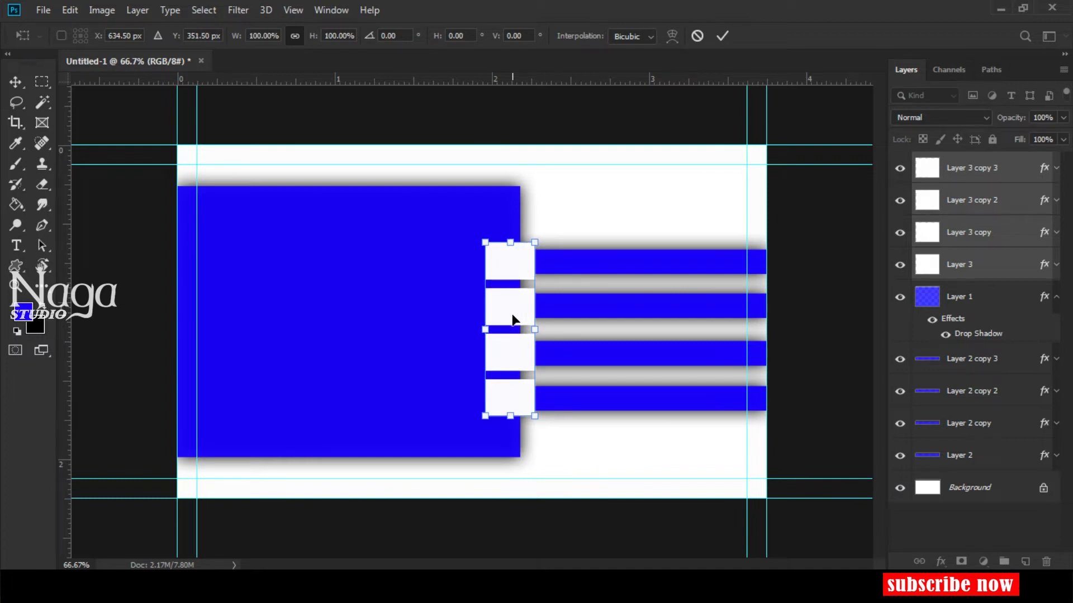
key("Return")
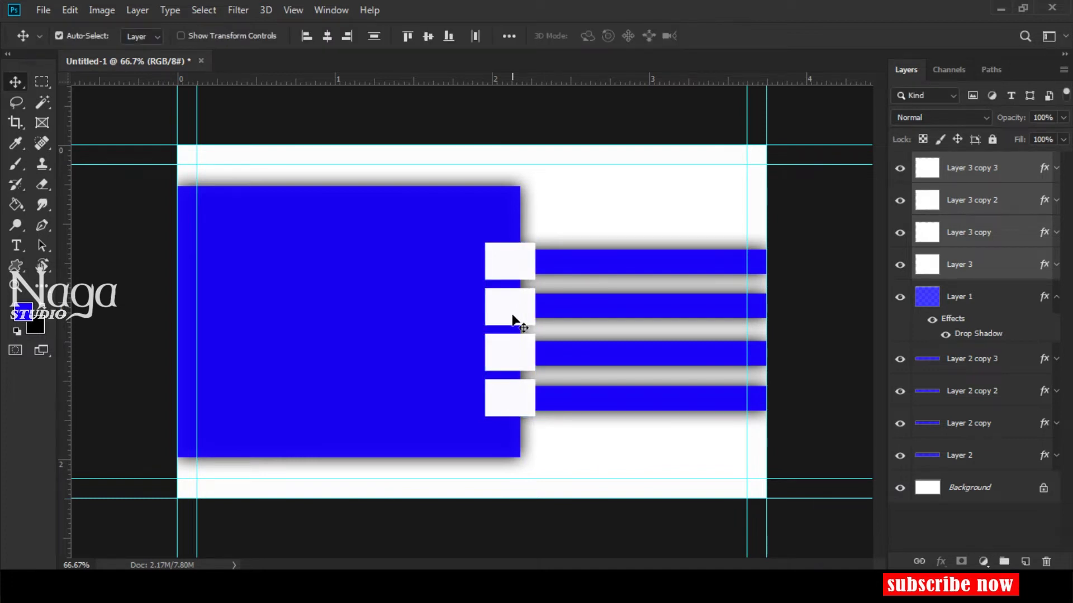
Step: Dismiss a chat notification and select Layer 1, the blue block
left_click(1056, 518)
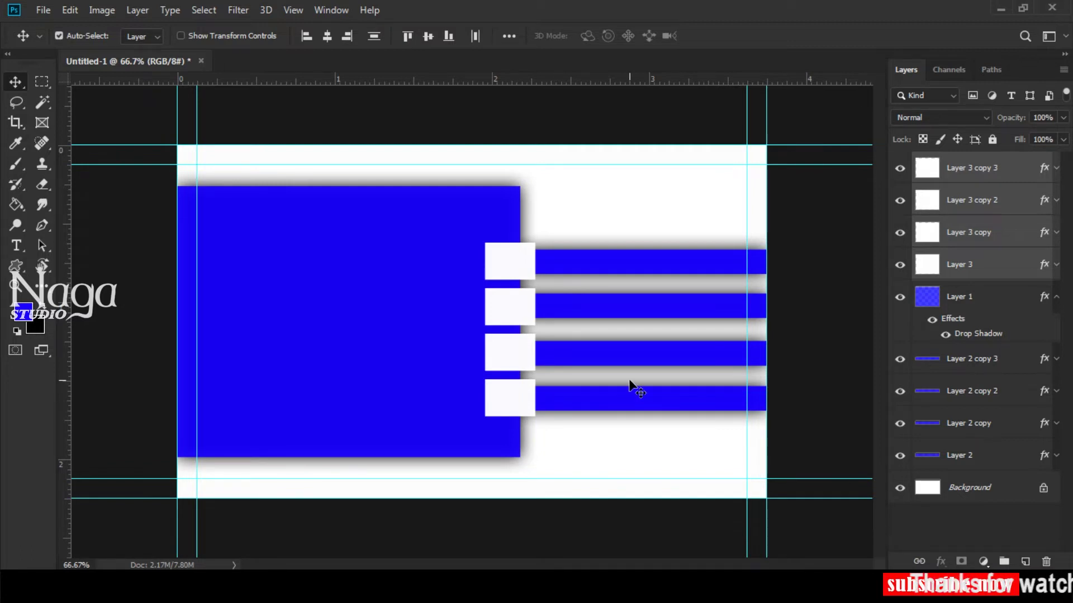
right_click(401, 350)
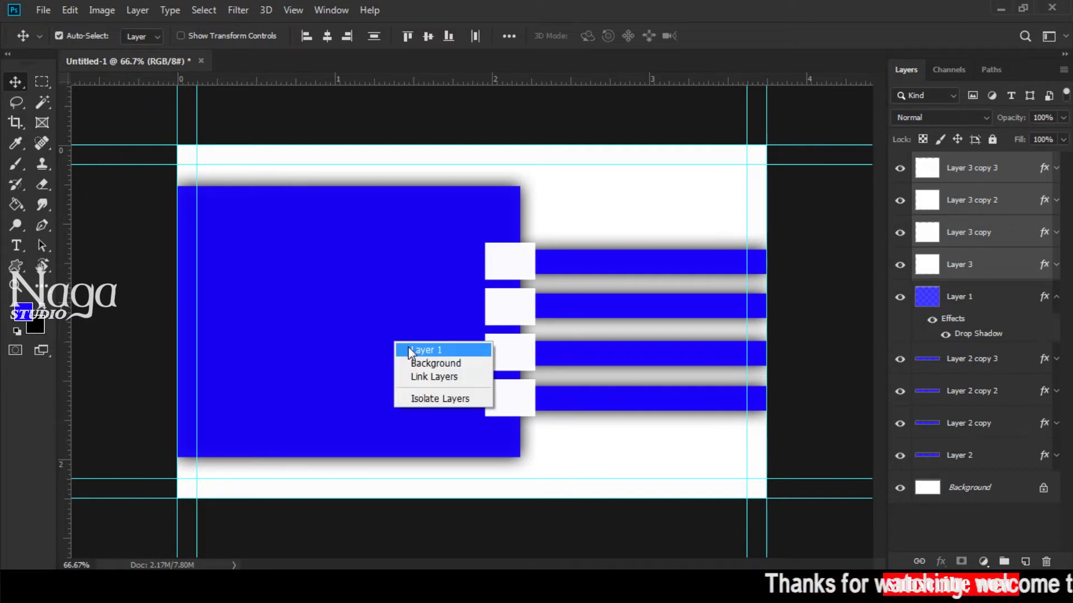
left_click(408, 346)
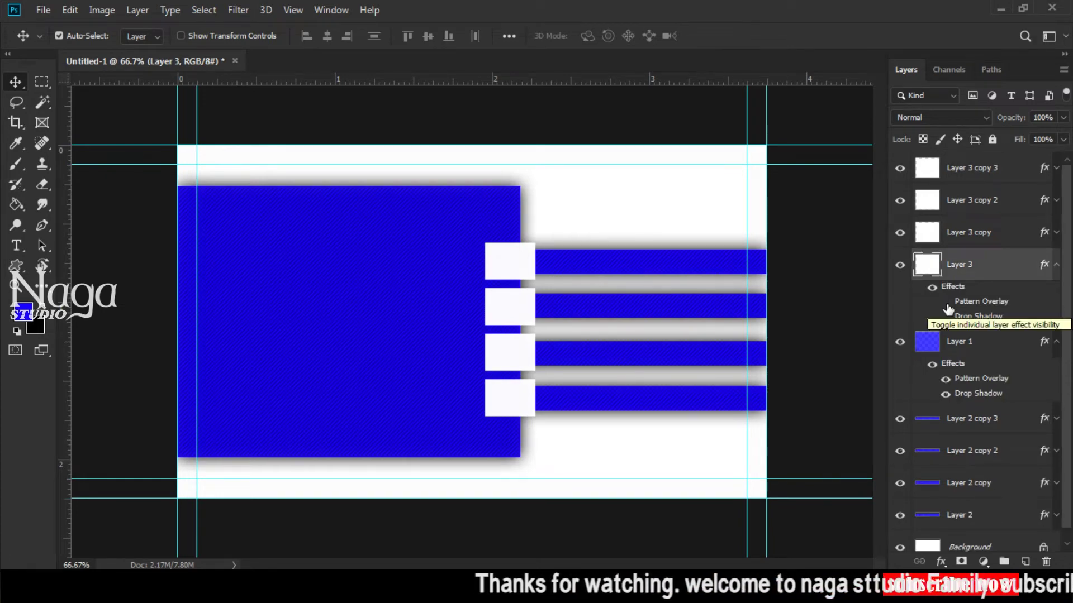
Step: Review the Pattern Overlay settings on the Layer 2 copy 3 strip
left_click(961, 421)
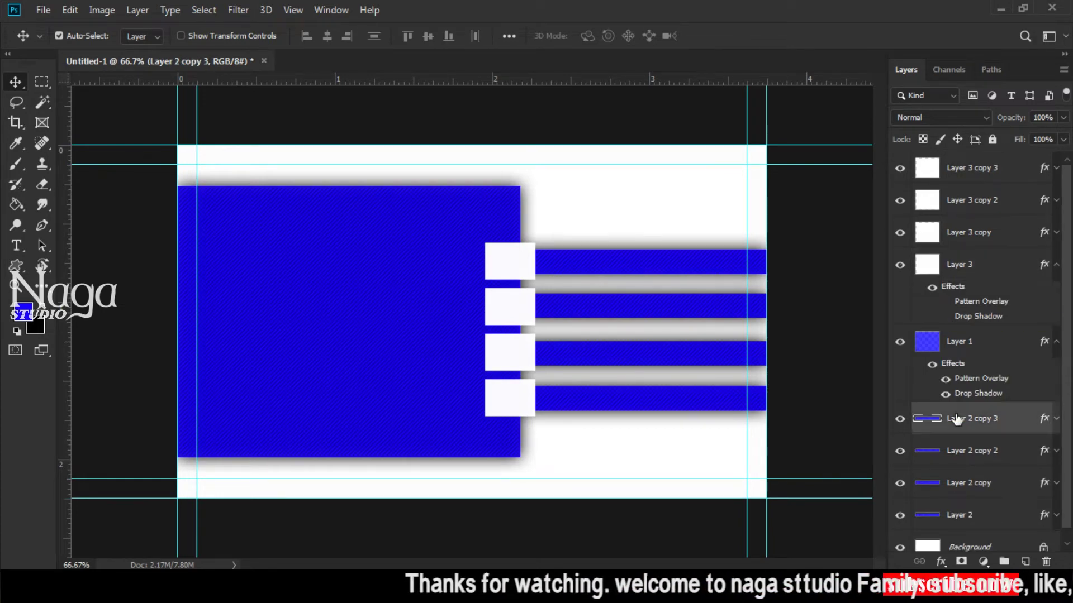
left_click(1055, 418)
double_click(967, 457)
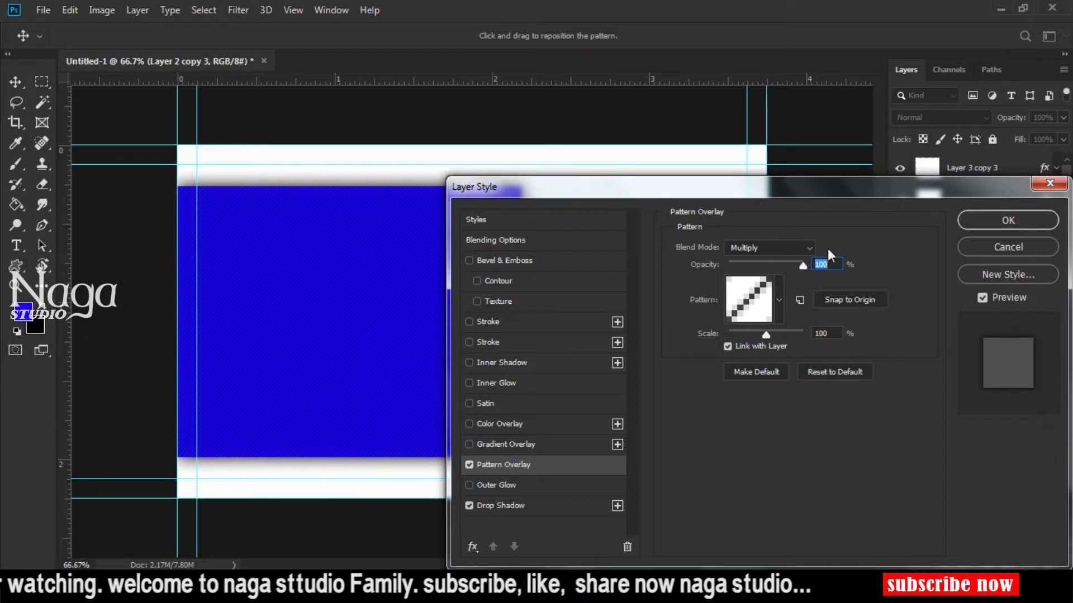
left_click(975, 246)
Step: Scale Layer 1's diagonal-stripe pattern overlay down to 75%
left_click(975, 347)
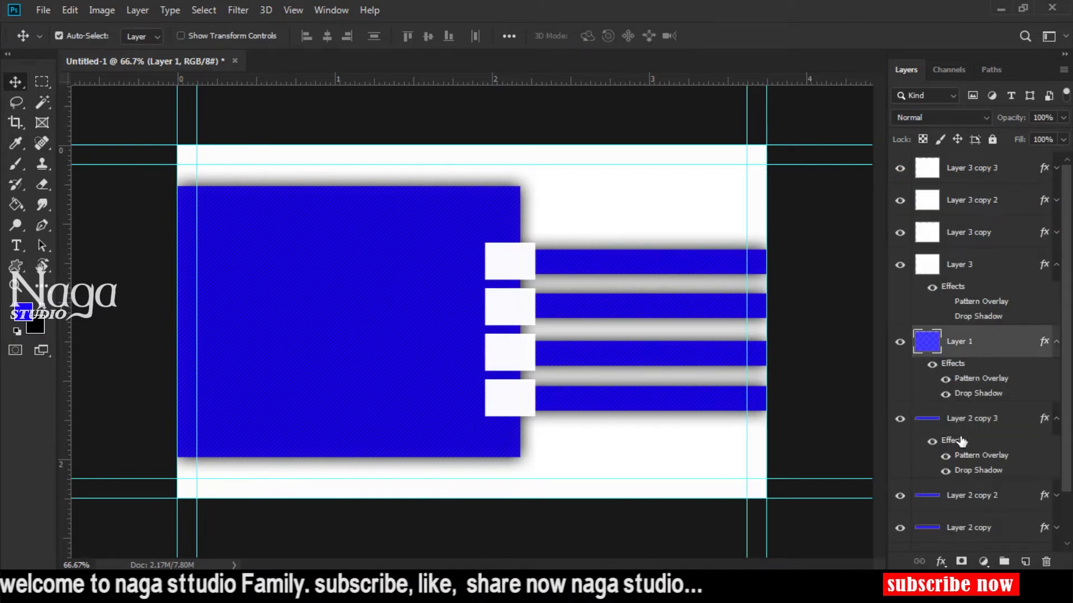
double_click(963, 380)
left_click_drag(767, 334, 752, 335)
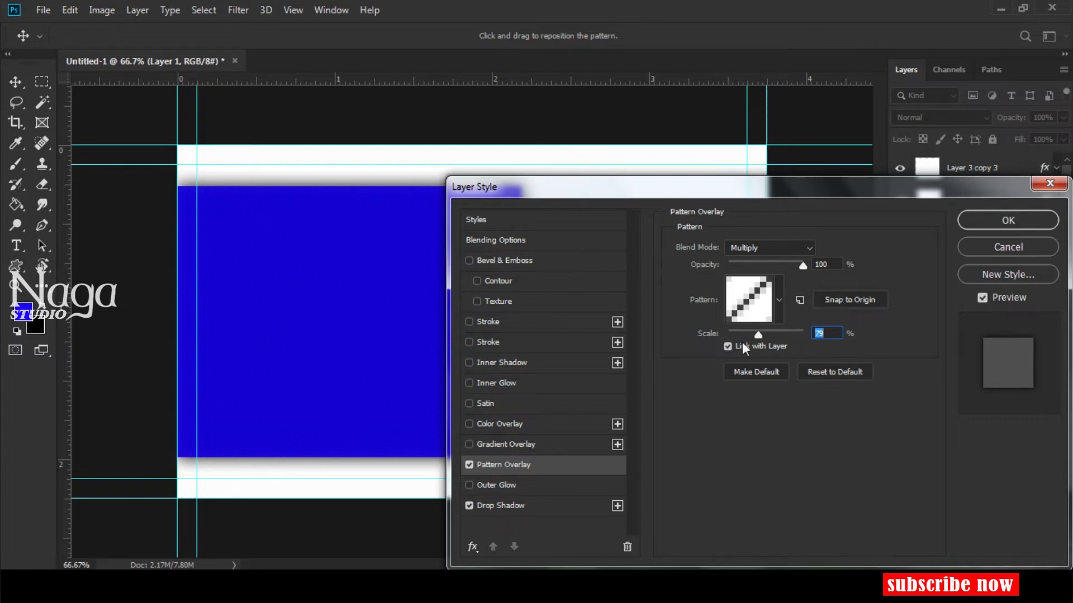
left_click(1014, 222)
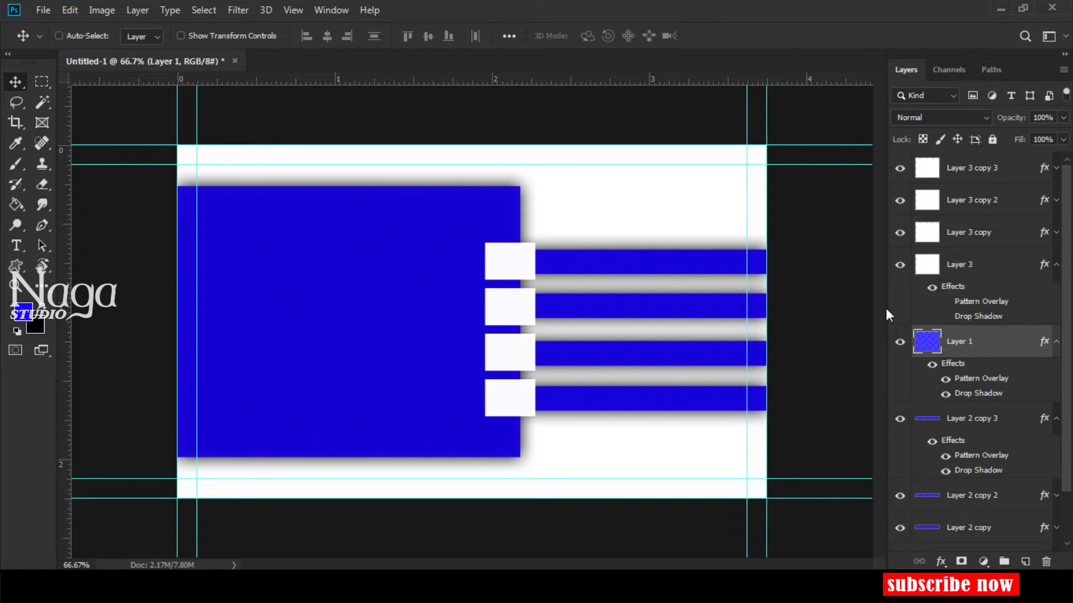
key("ctrl+o")
Step: Open naga 002.psd and drag the gold Naga Studio logo onto the blue block
left_click_drag(522, 129, 521, 207)
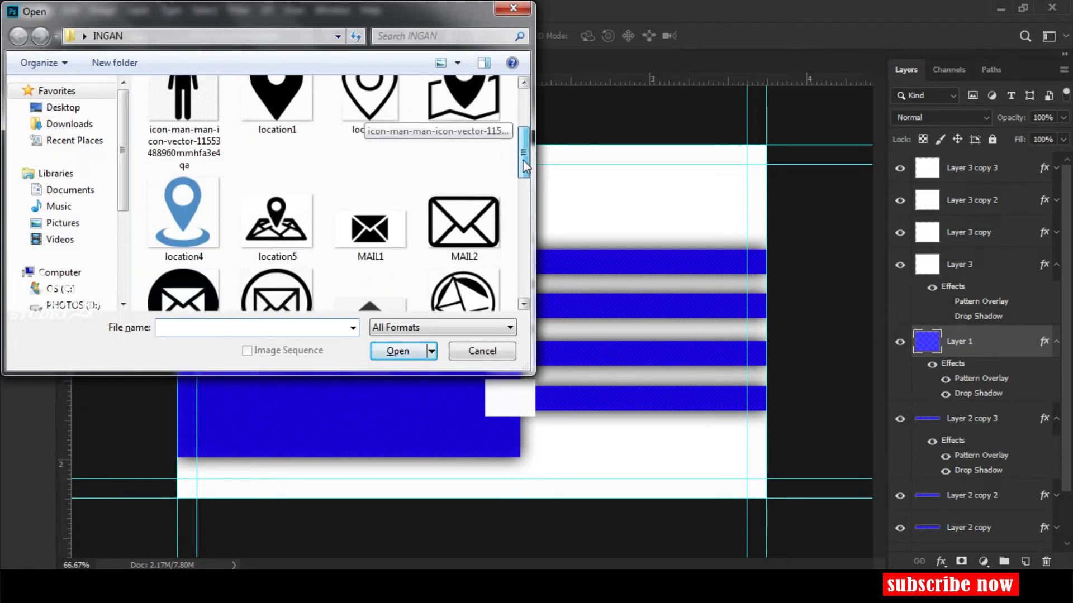
double_click(166, 252)
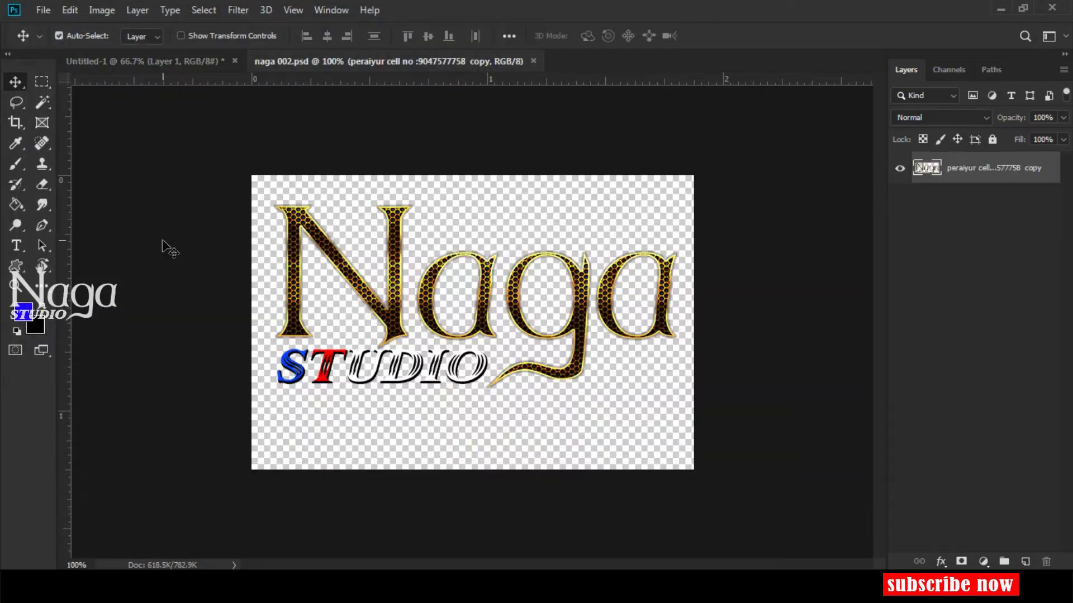
right_click(431, 302)
left_click(438, 305)
mouse_move(438, 304)
left_mouse_down()
mouse_move(410, 342)
mouse_move(290, 321)
mouse_move(339, 333)
left_mouse_up()
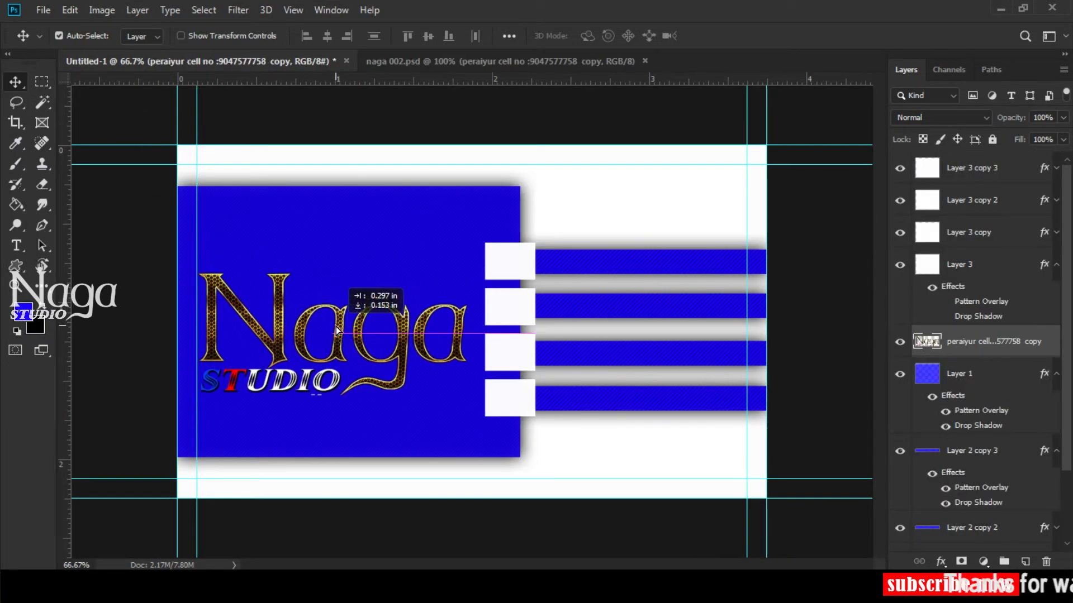
Step: Close naga 002.psd, keeping the logo on the business card
left_click(428, 60)
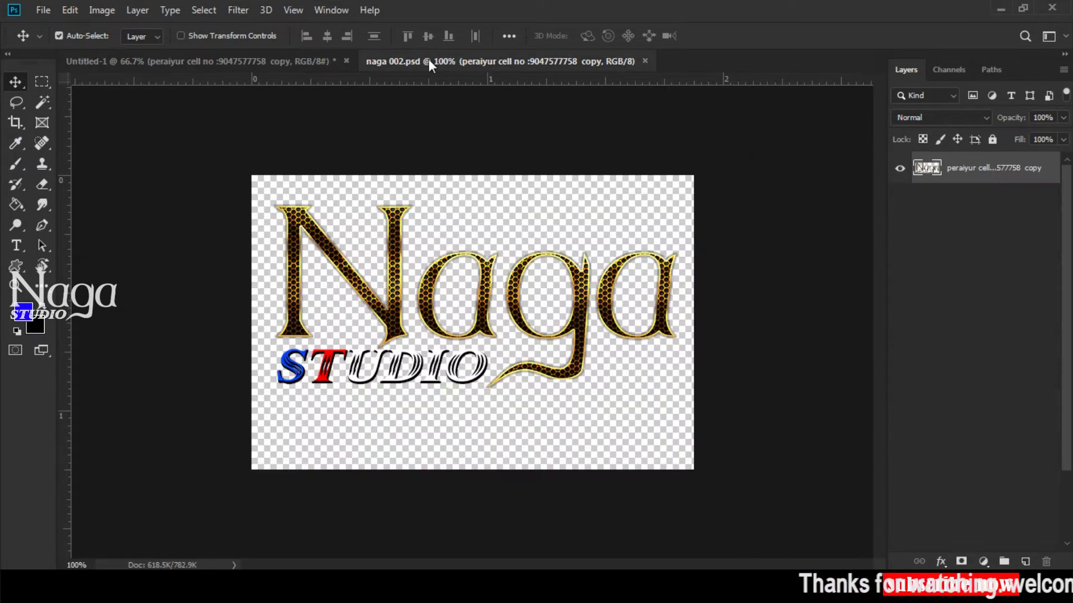
left_click(645, 60)
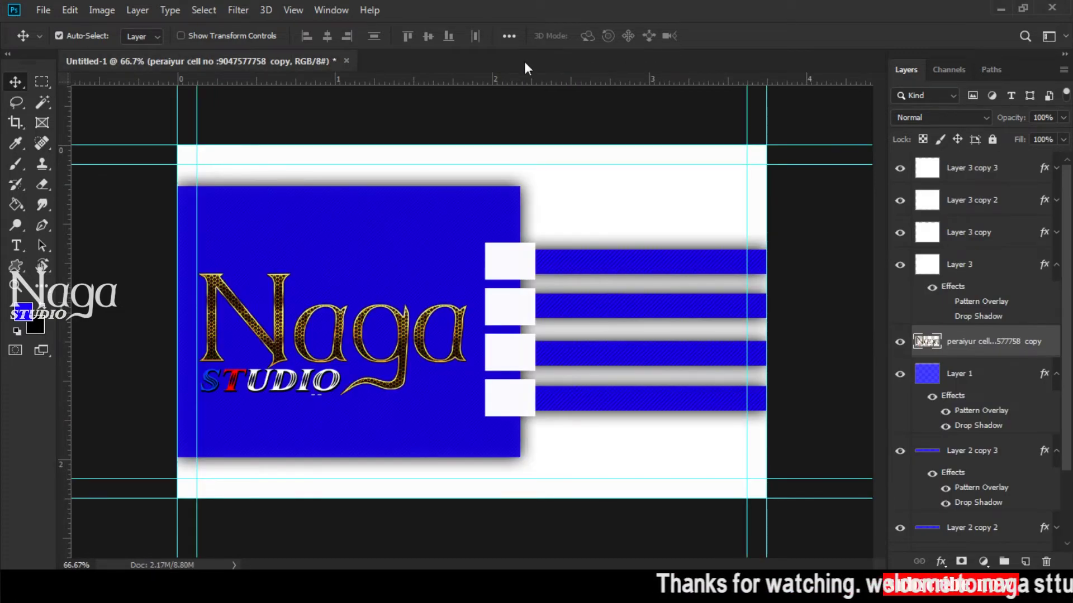
key("ctrl")
key("ctrl+o")
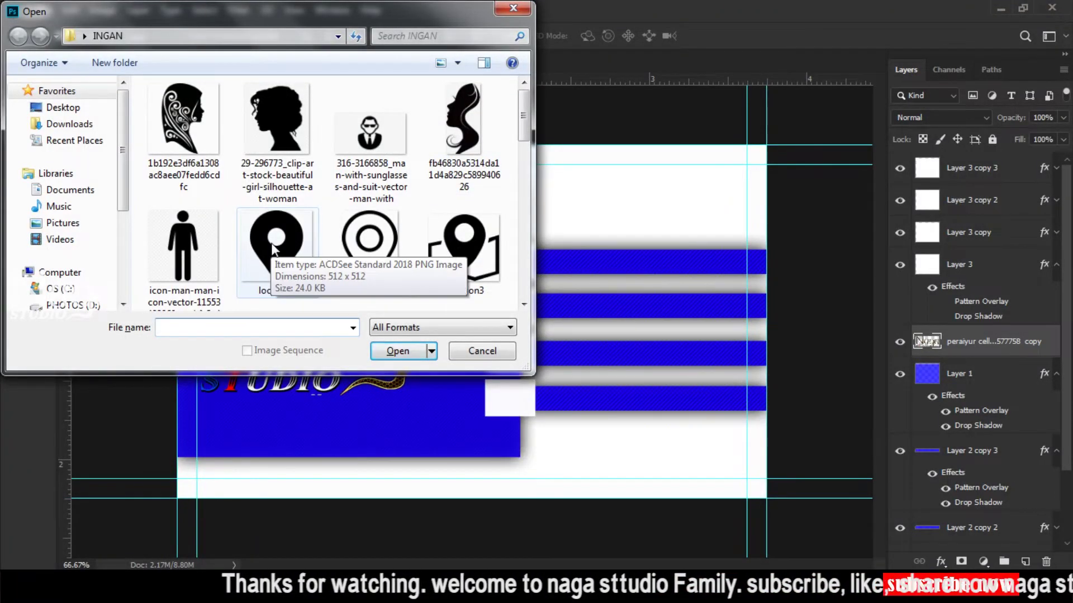
Step: Bring the location2 pin icon into the card and raise its layer to the top
double_click(369, 240)
right_click(452, 140)
left_click(489, 148)
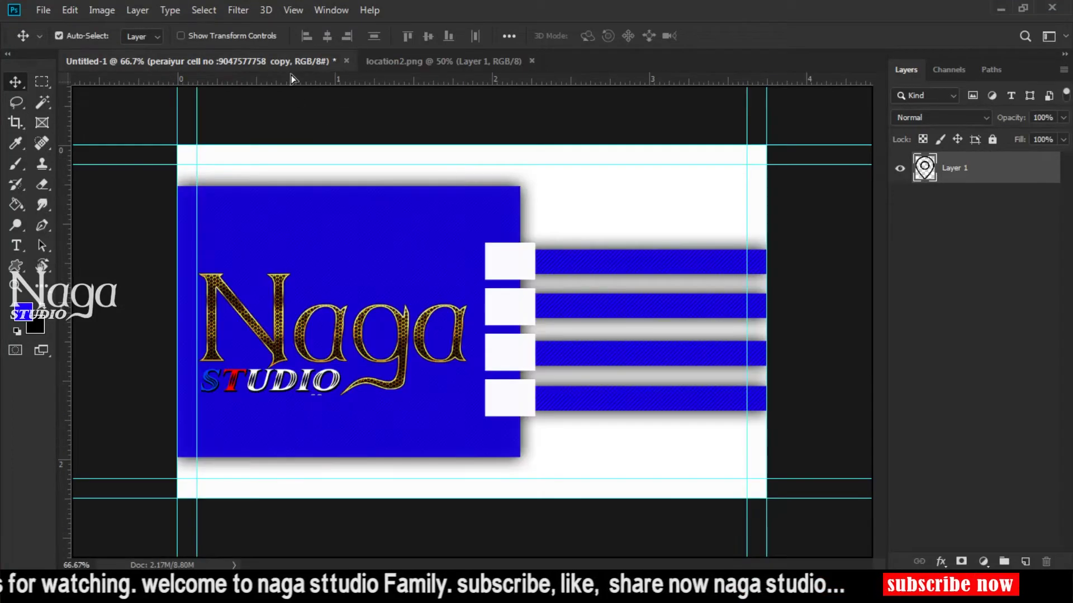
left_click_drag(494, 171, 507, 265)
key("ctrl+bracketright")
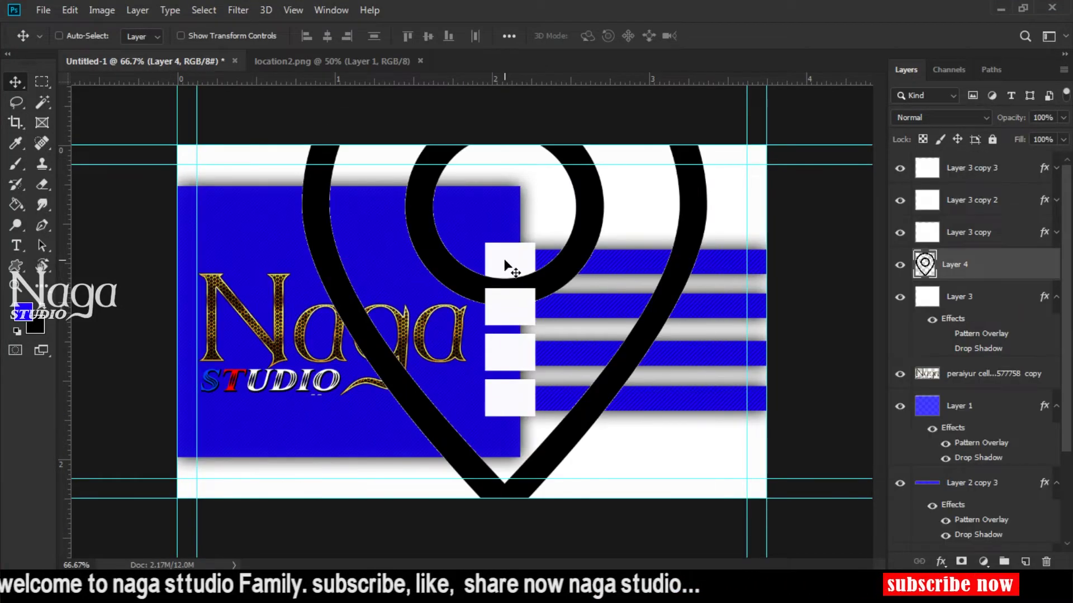
key("ctrl+bracketright")
key("ctrl+bracketright")
key("ctrl+bracketright")
Step: Shrink the pin icon and fit it inside the top white square
key("ctrl+t")
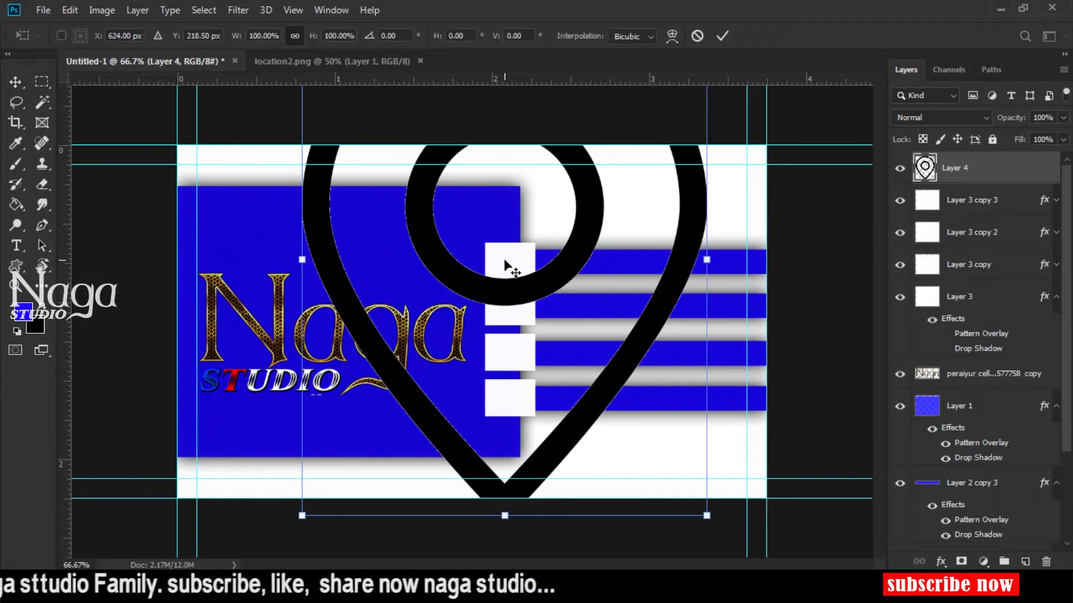
left_click_drag(706, 515, 467, 213)
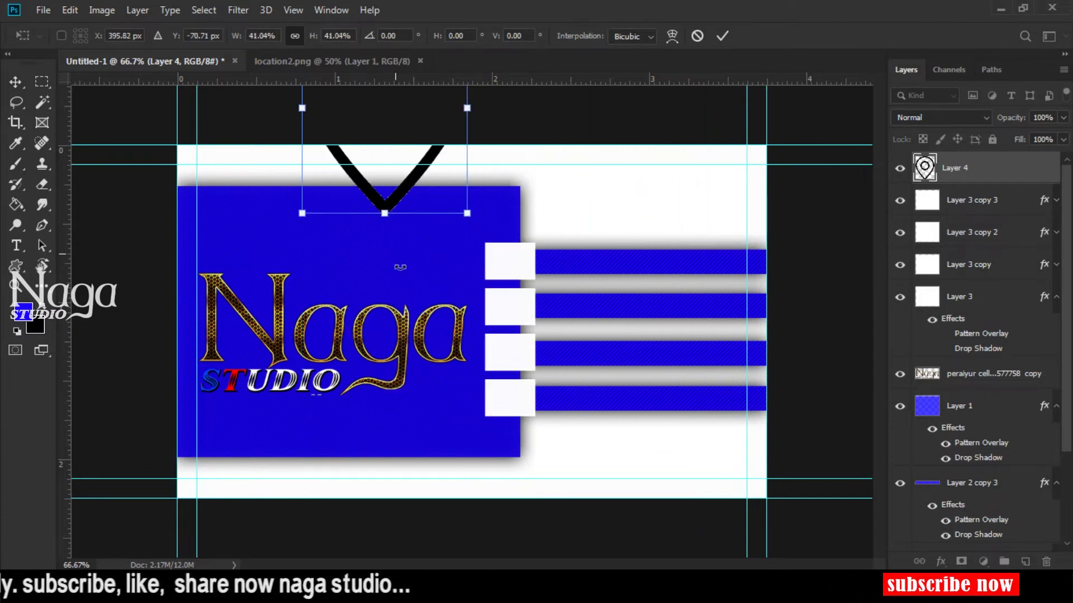
left_click_drag(377, 201, 547, 436)
mouse_move(637, 452)
left_mouse_down()
mouse_move(556, 313)
mouse_move(493, 289)
left_mouse_up()
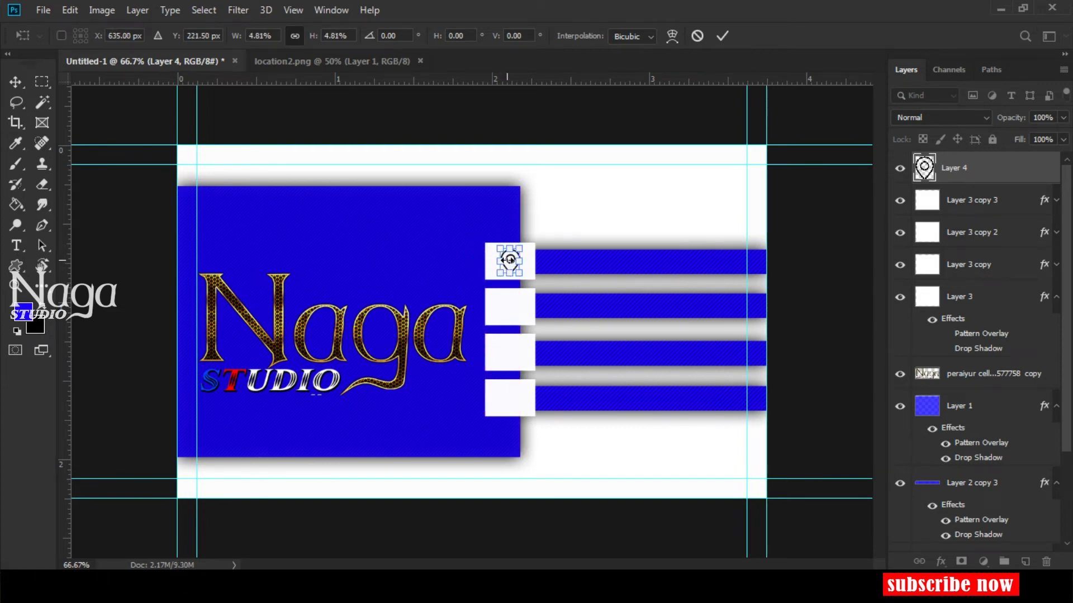
key("Return")
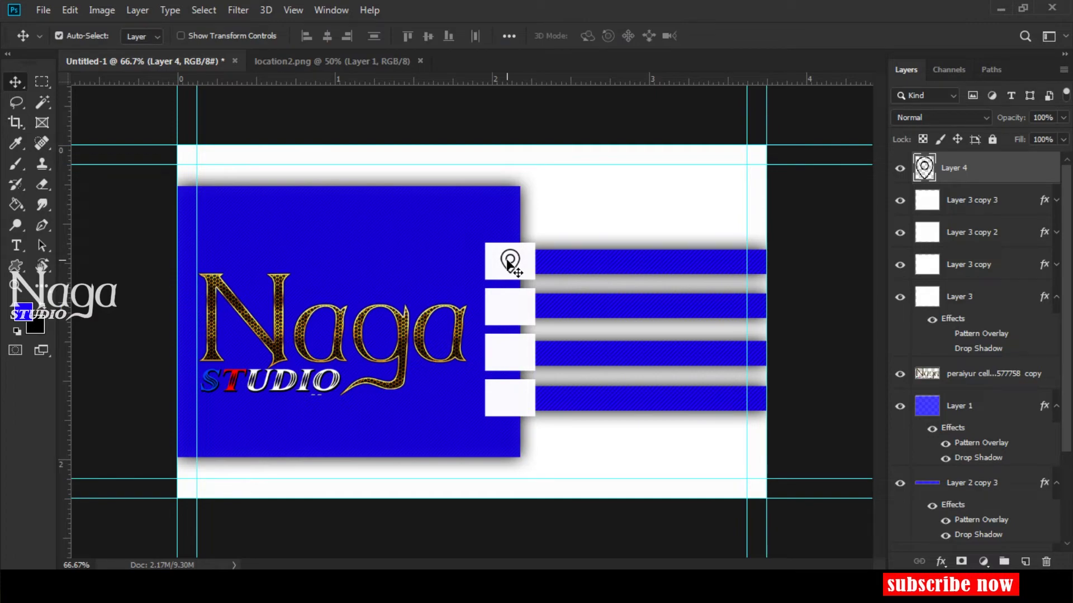
key("ctrl+o")
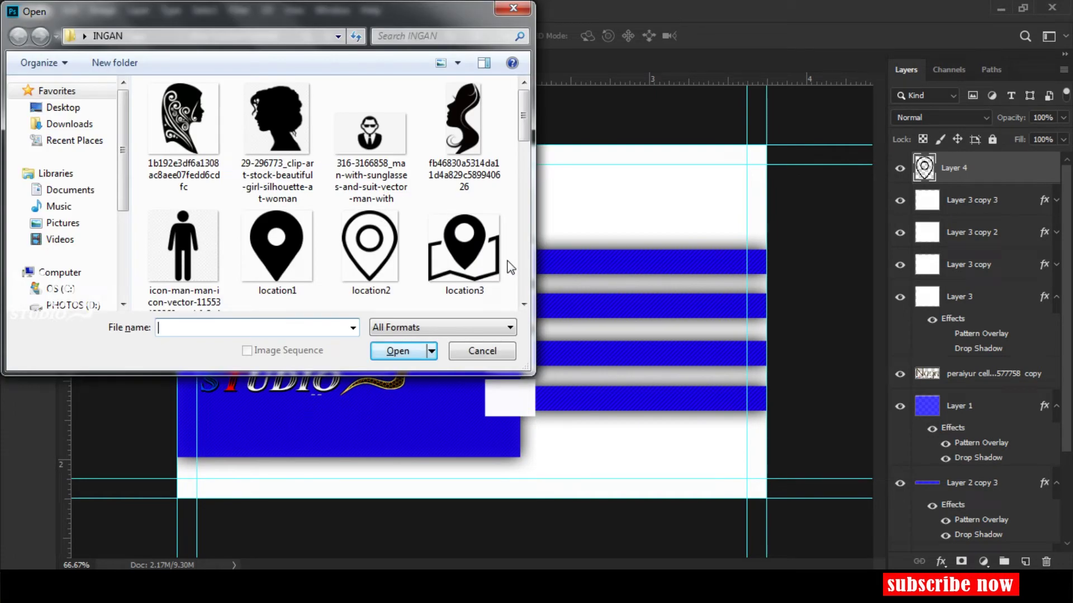
Step: Open MAIL1.png and copy its envelope layer into the business card
left_click_drag(529, 130, 525, 174)
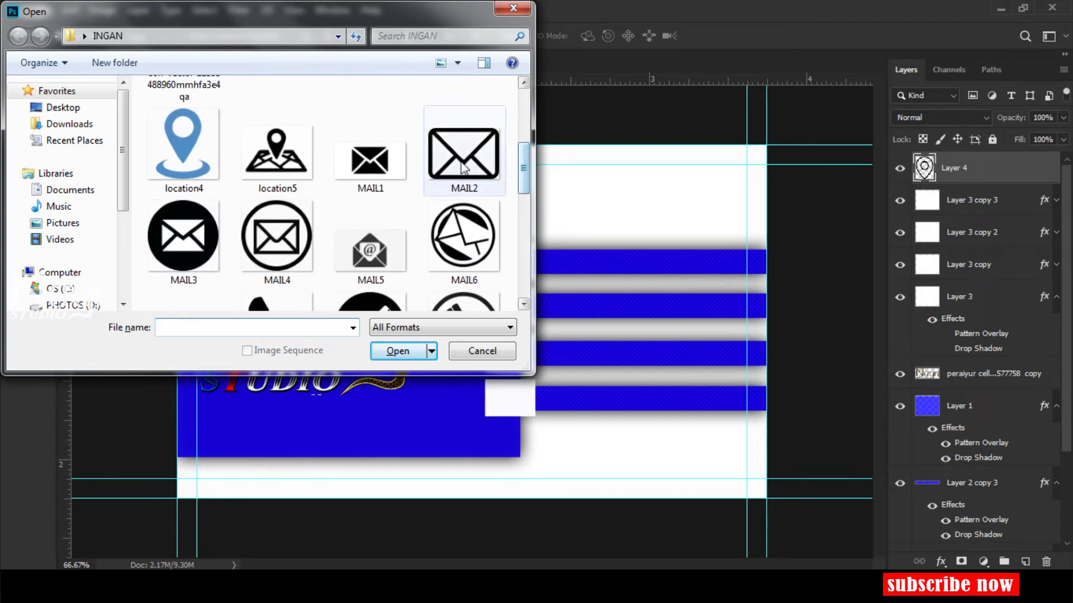
double_click(369, 162)
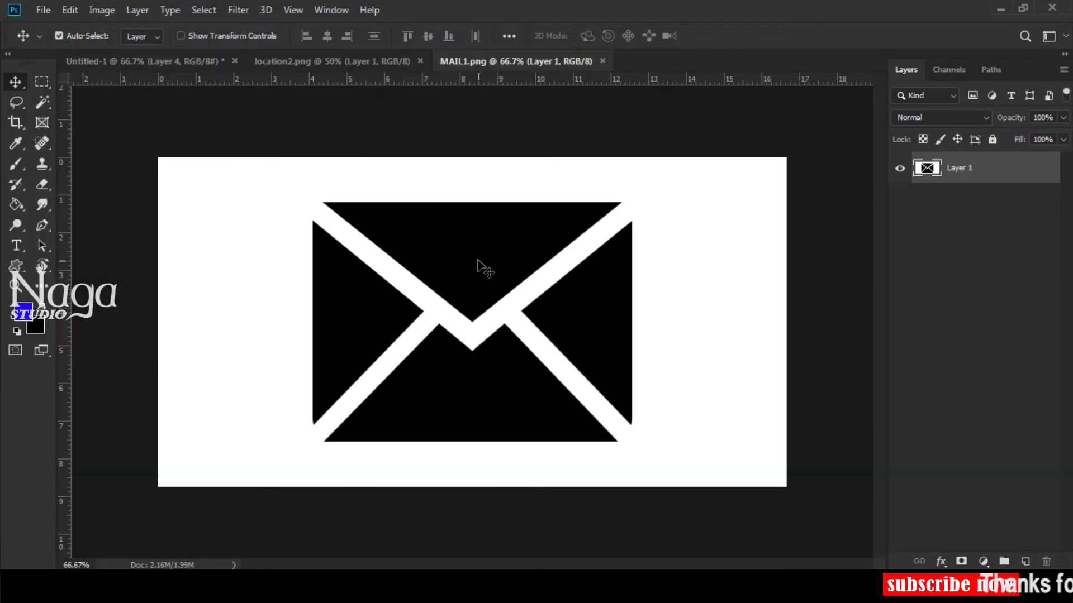
left_click(488, 260)
left_click_drag(489, 263, 505, 301)
Step: Scale the envelope to 9.07% and fit it into the second white box
key("ctrl+t")
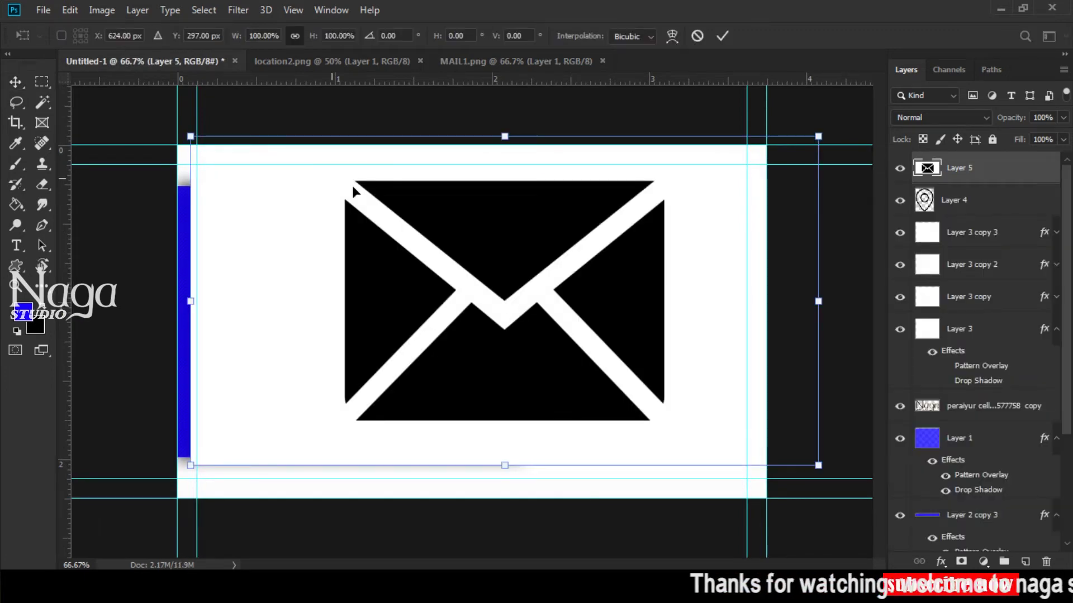
mouse_move(185, 131)
left_mouse_down()
mouse_move(708, 403)
mouse_move(555, 353)
mouse_move(477, 312)
left_mouse_up()
mouse_move(559, 338)
left_mouse_down()
mouse_move(499, 312)
mouse_move(511, 307)
left_mouse_up()
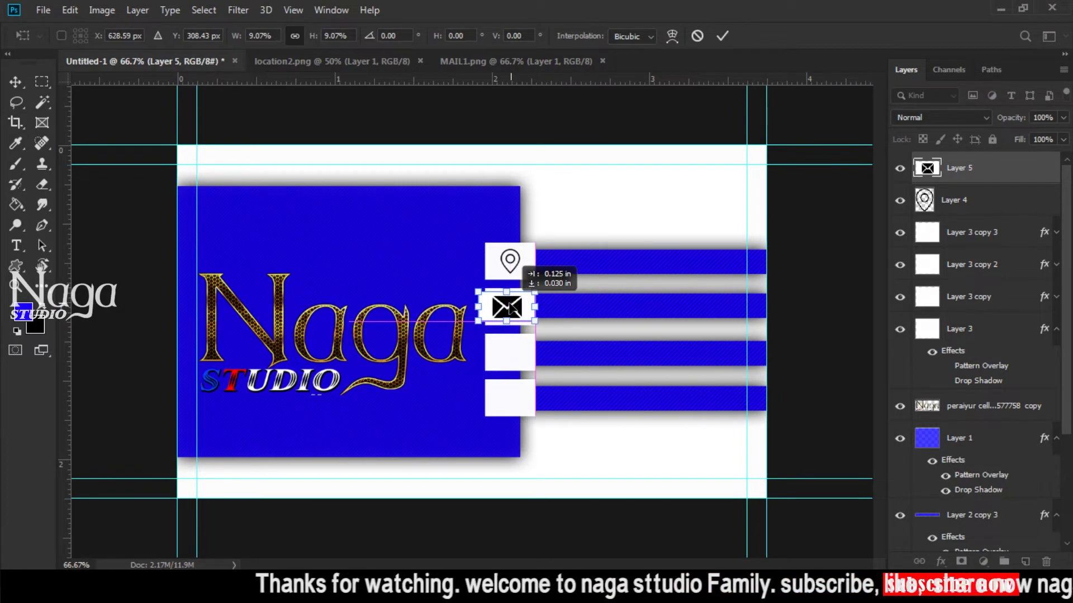
key("Return")
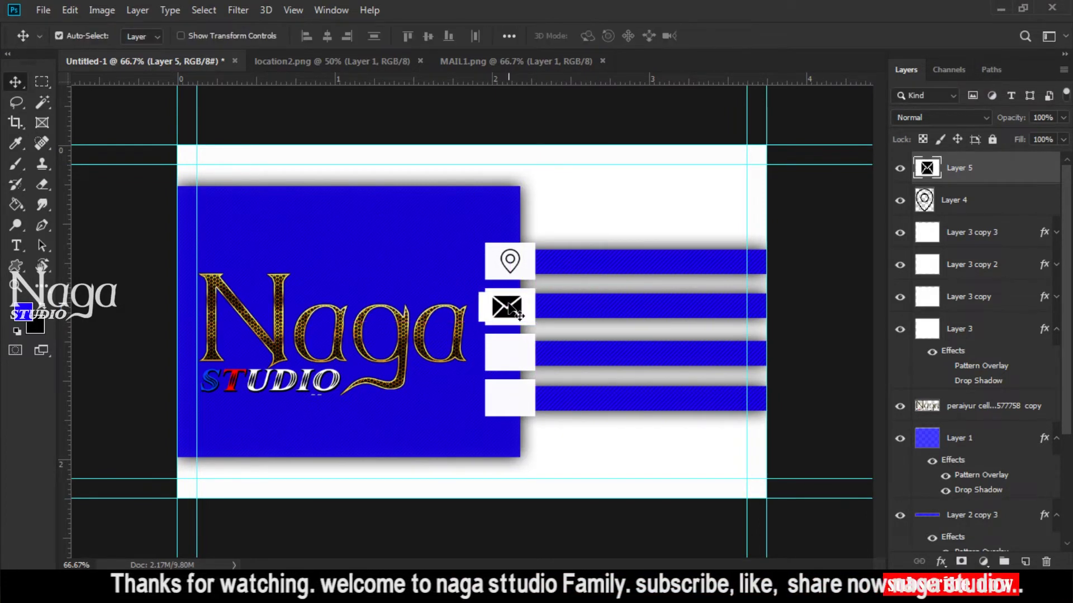
Step: Set the envelope layer's blend mode to Multiply
left_click(984, 118)
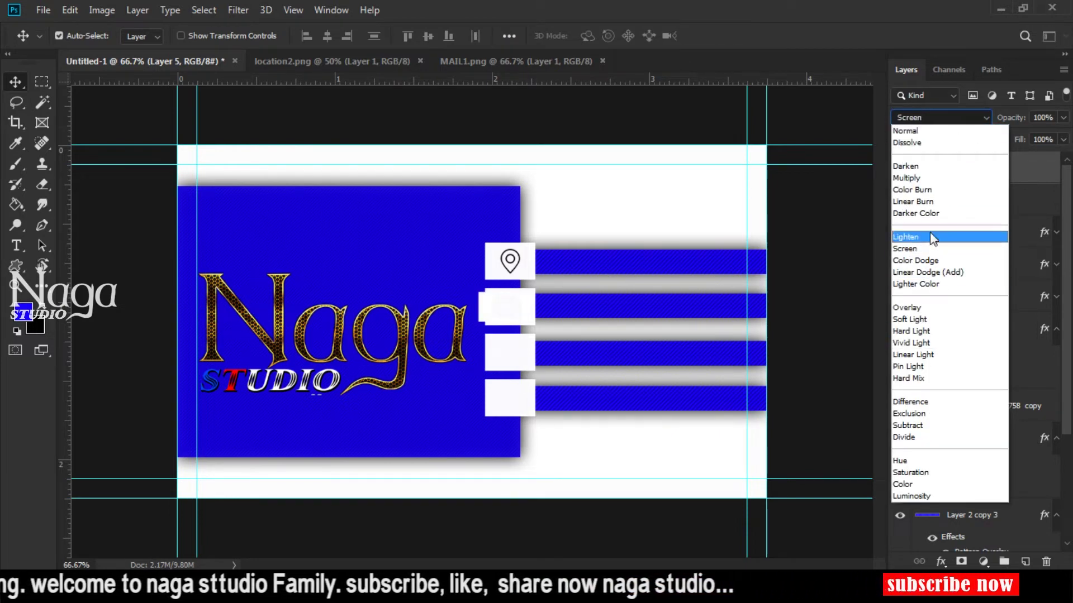
left_click(926, 179)
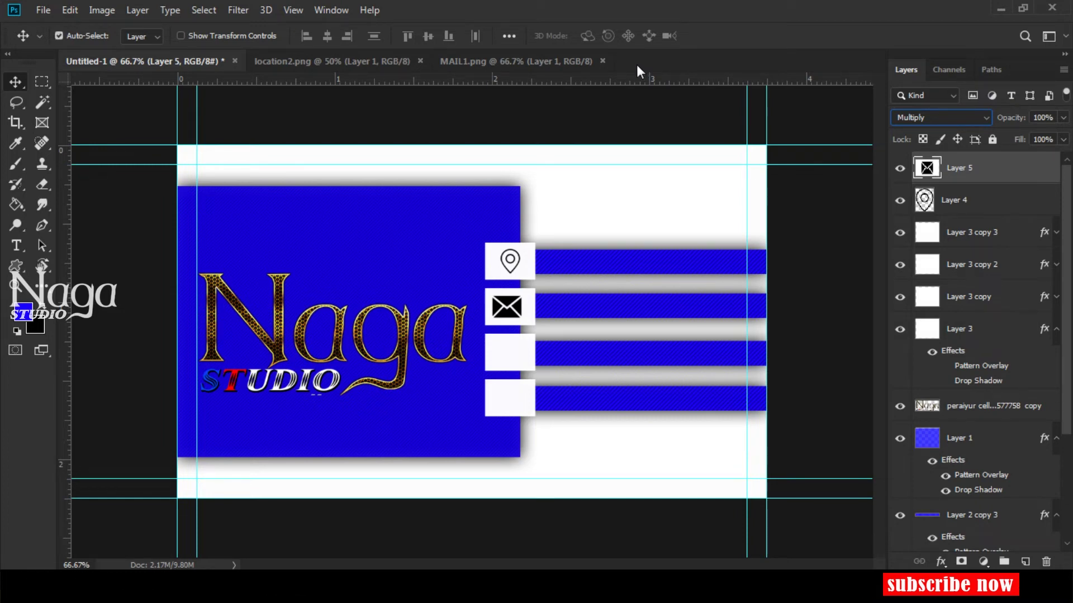
left_click(43, 10)
Step: Try opening the WEBSITE4 globe image and dismiss the 'Not a PNG file' error
left_click(59, 41)
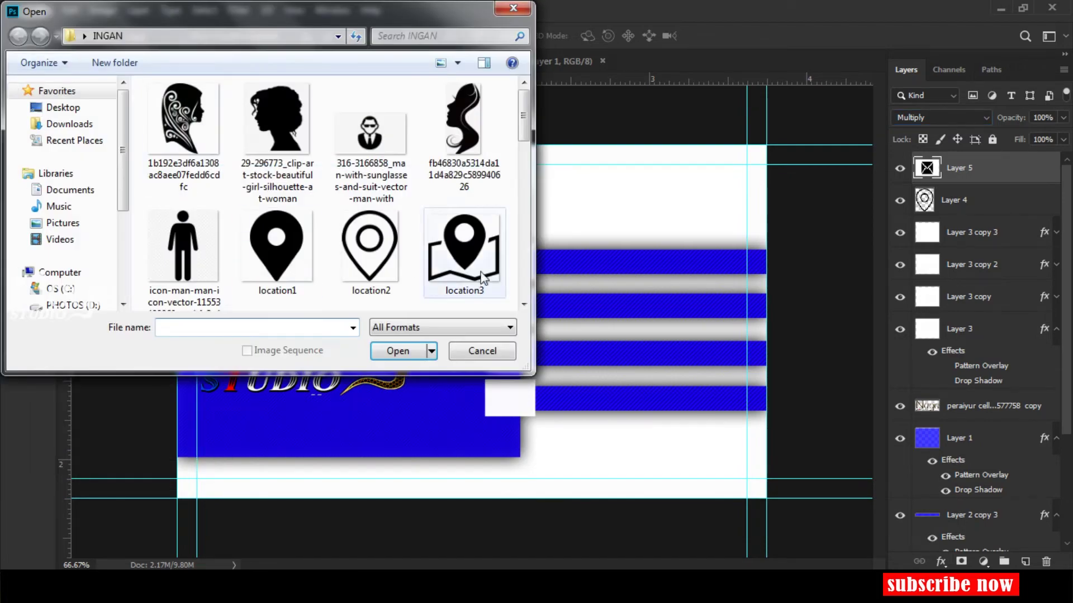
left_click_drag(520, 132, 528, 200)
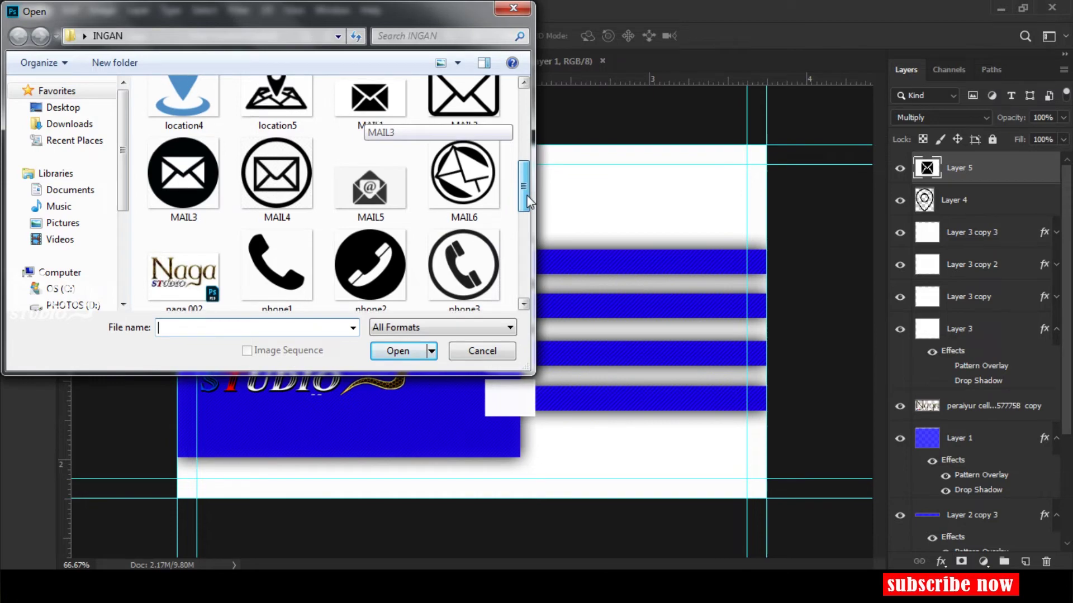
scroll(447, 274, "down", 2)
scroll(447, 274, "down", 2)
double_click(369, 268)
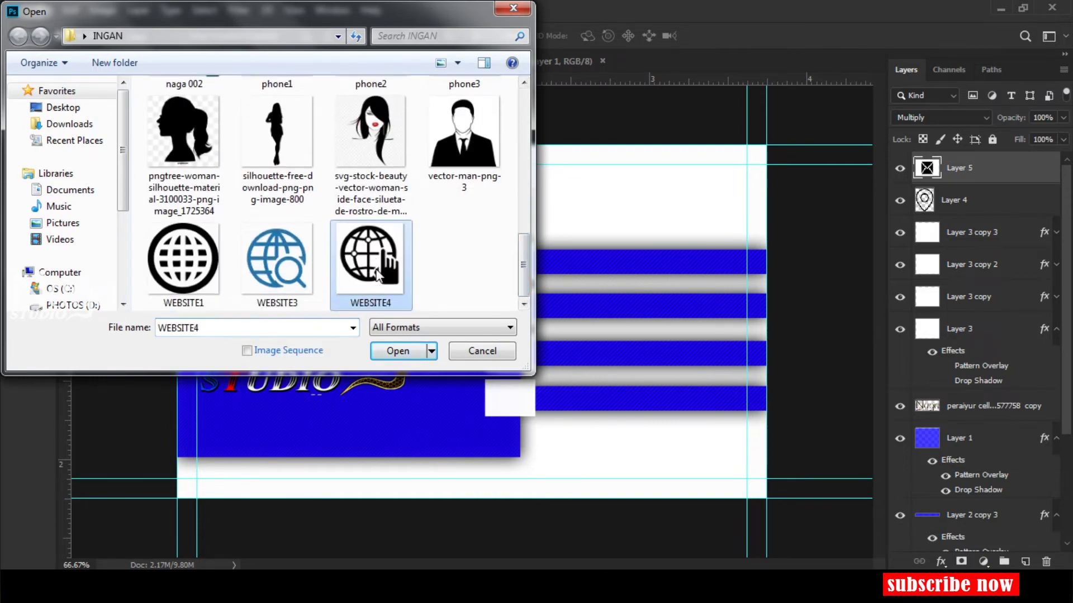
left_click(488, 229)
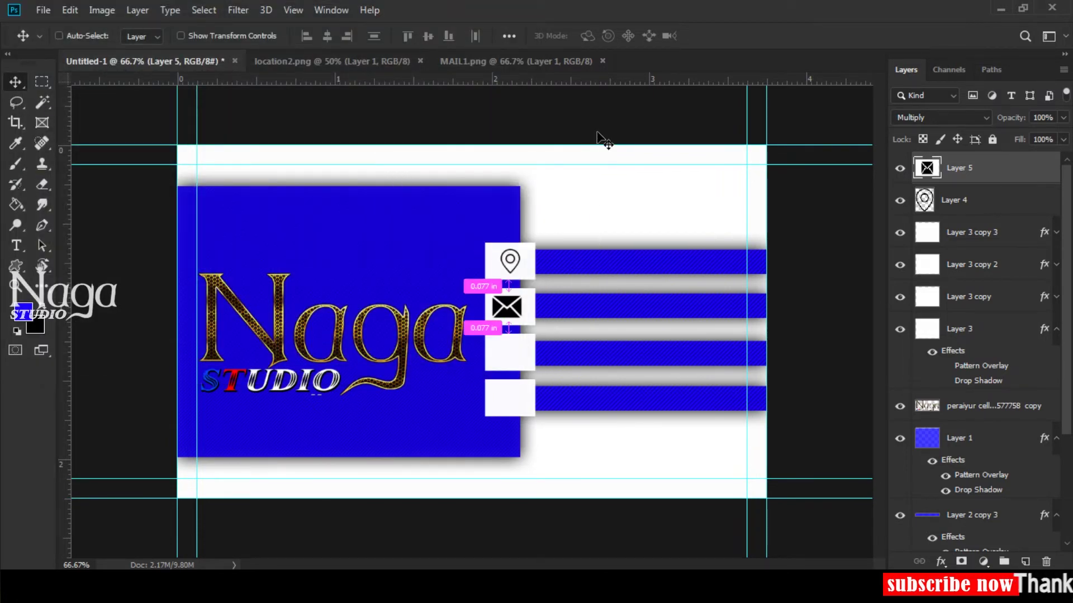
Step: Open WEBSITE3.png and turn the globe solid black with Lightness -100
key("ctrl+o")
left_click_drag(520, 117, 523, 266)
double_click(257, 277)
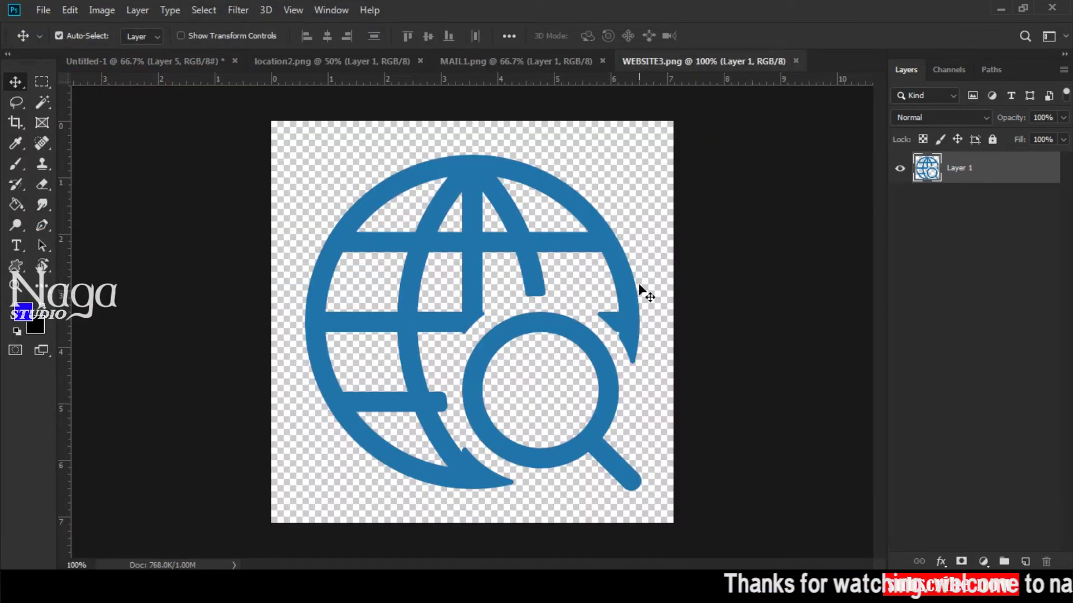
right_click(624, 289)
left_click(631, 287)
left_click_drag(632, 288, 626, 280)
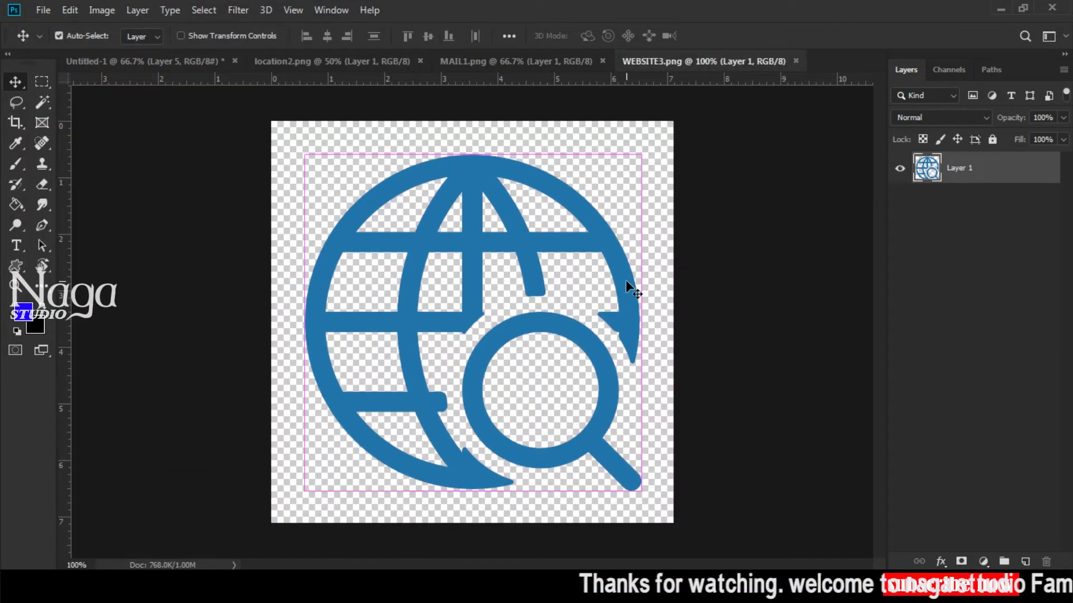
key("ctrl+u")
left_click_drag(835, 483, 758, 482)
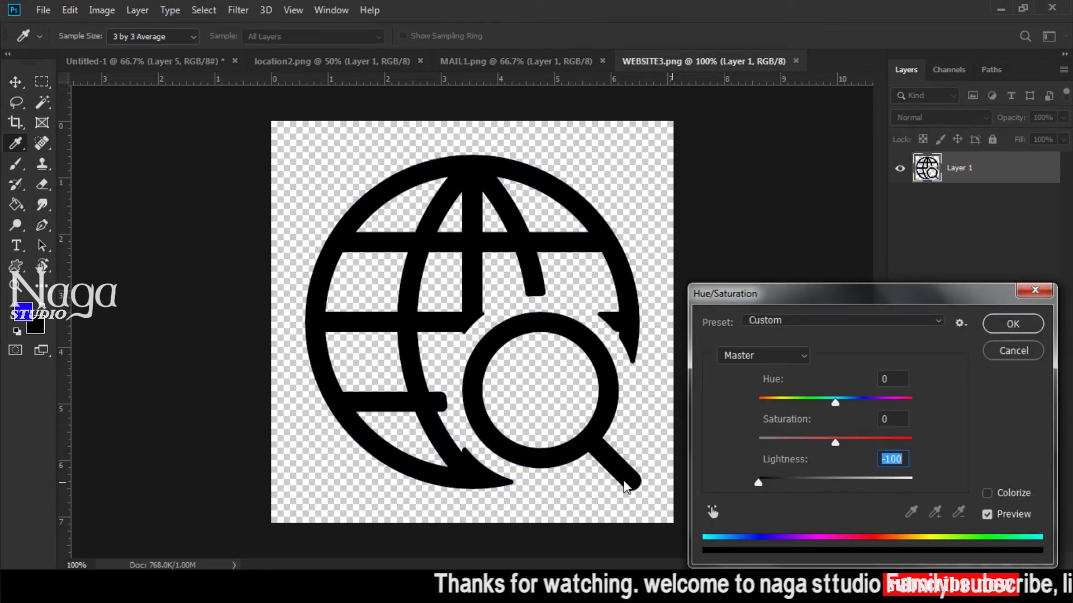
left_click(1013, 323)
Step: Copy the black globe into the card, scaled to 9.07% in the third white box
key("v")
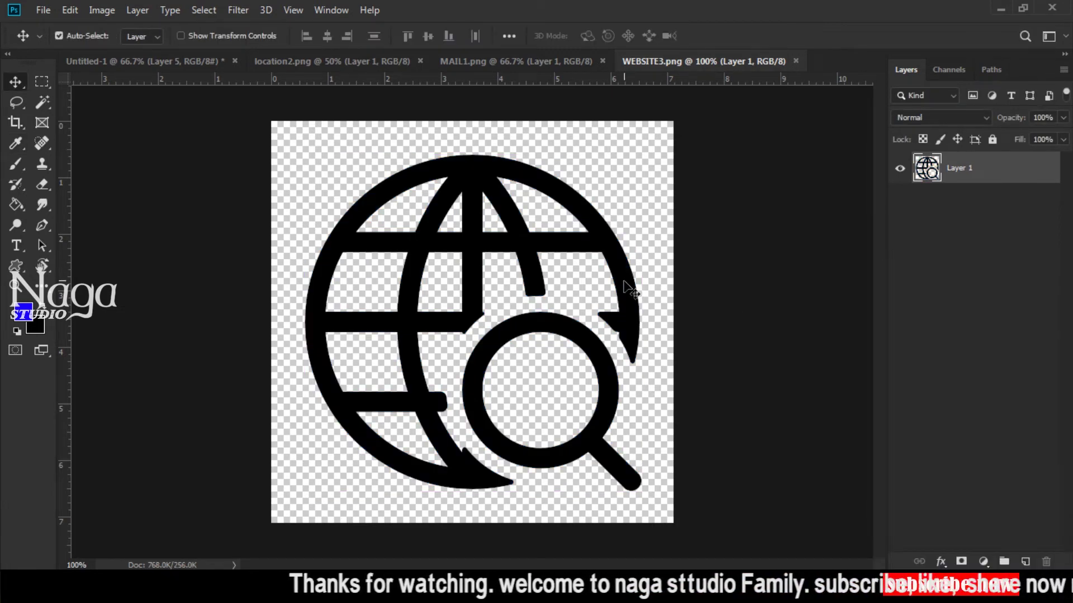
left_click_drag(634, 291, 468, 270)
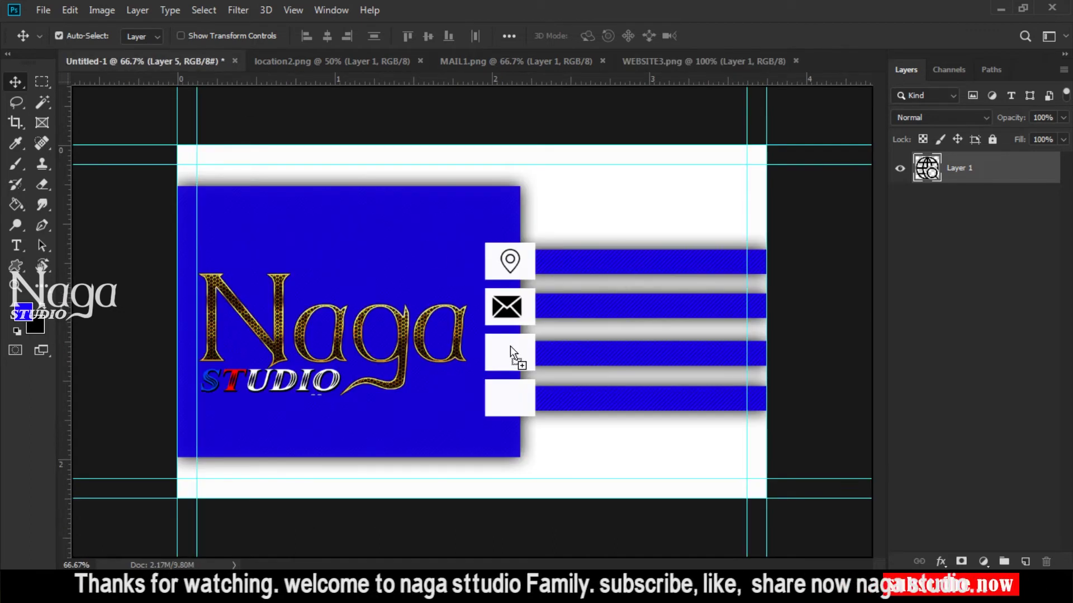
left_click_drag(467, 267, 512, 350)
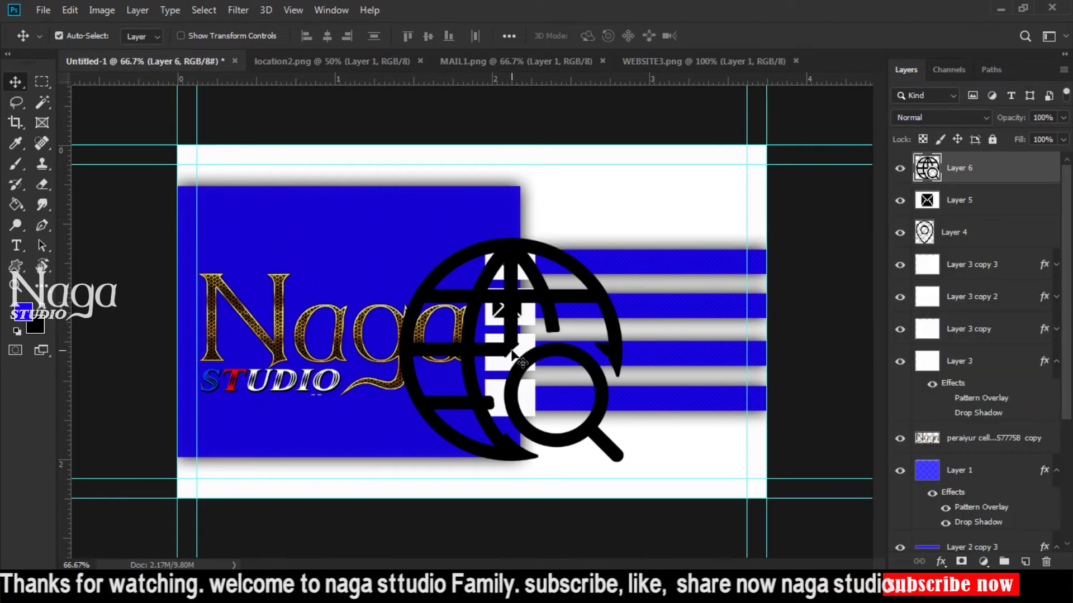
key("ctrl+t")
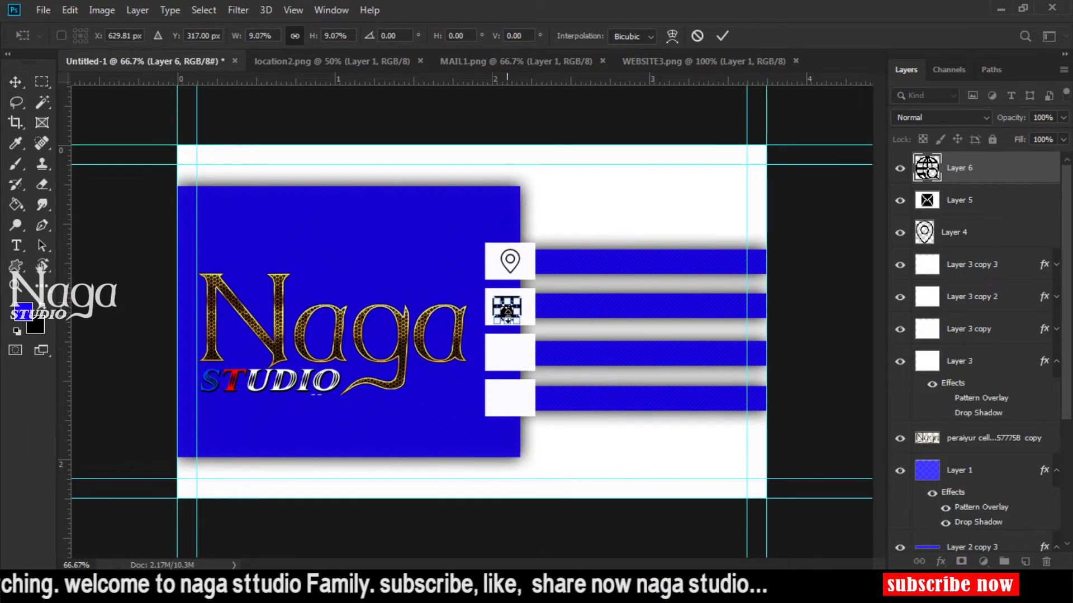
left_click_drag(506, 310, 530, 364)
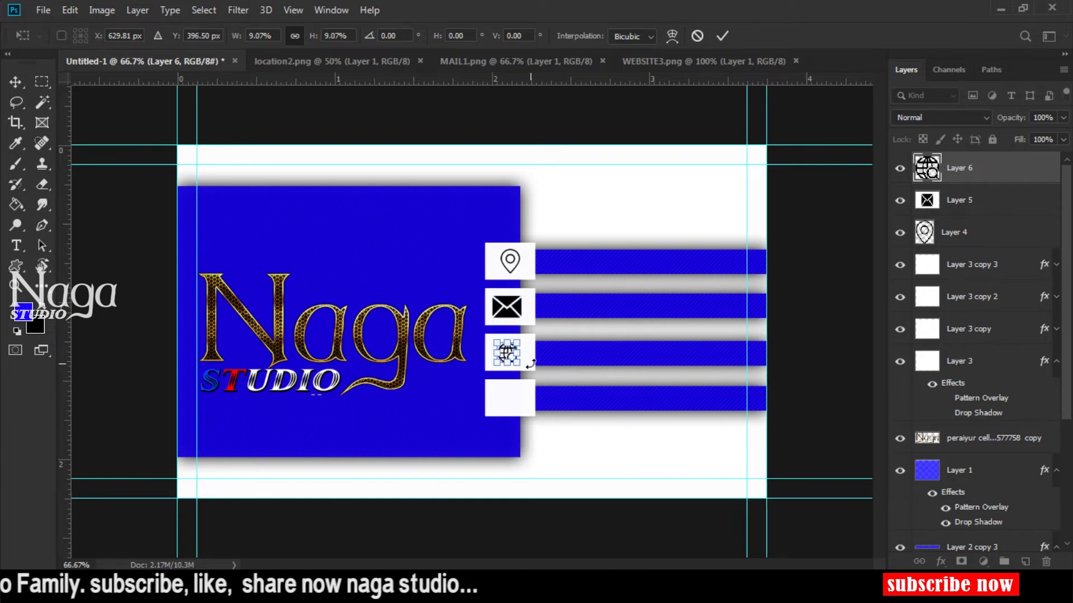
key("Return")
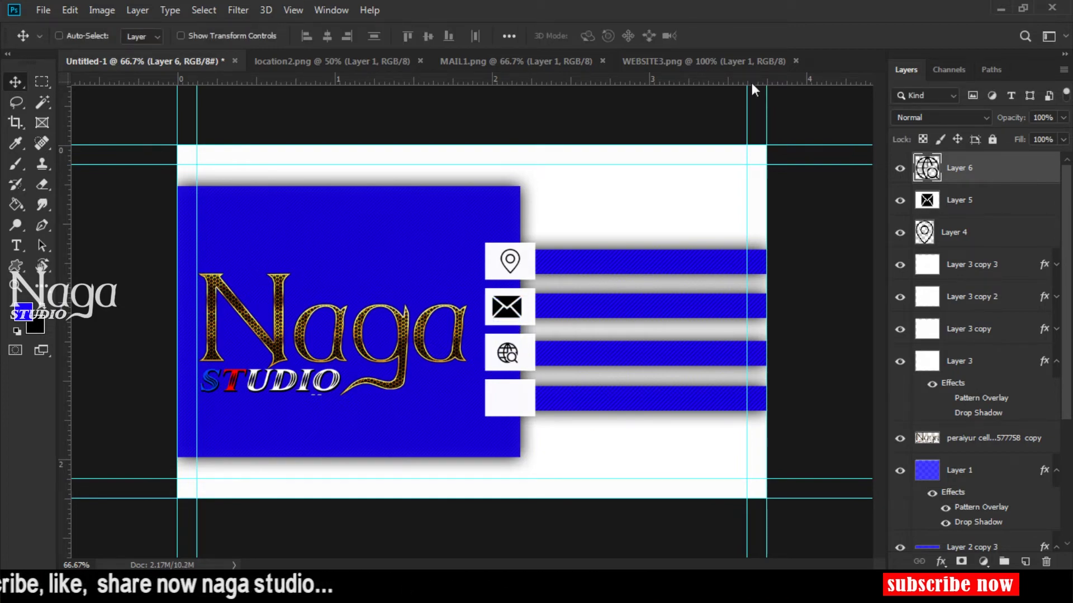
key("ctrl+o")
left_click_drag(523, 111, 524, 214)
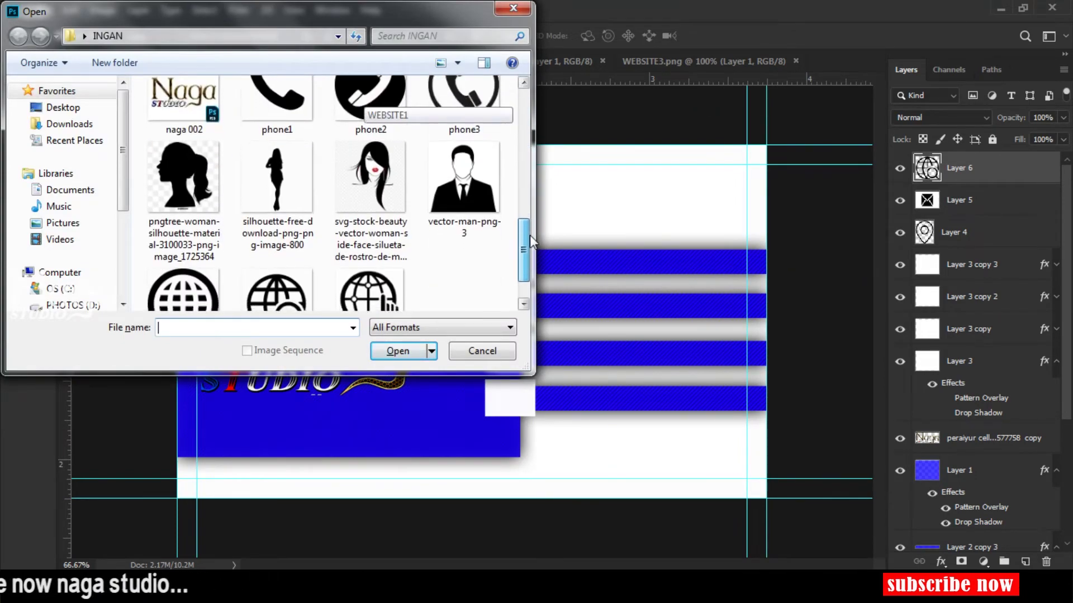
Step: Copy the phone2 icon into the card and fit it in the fourth white box
double_click(381, 186)
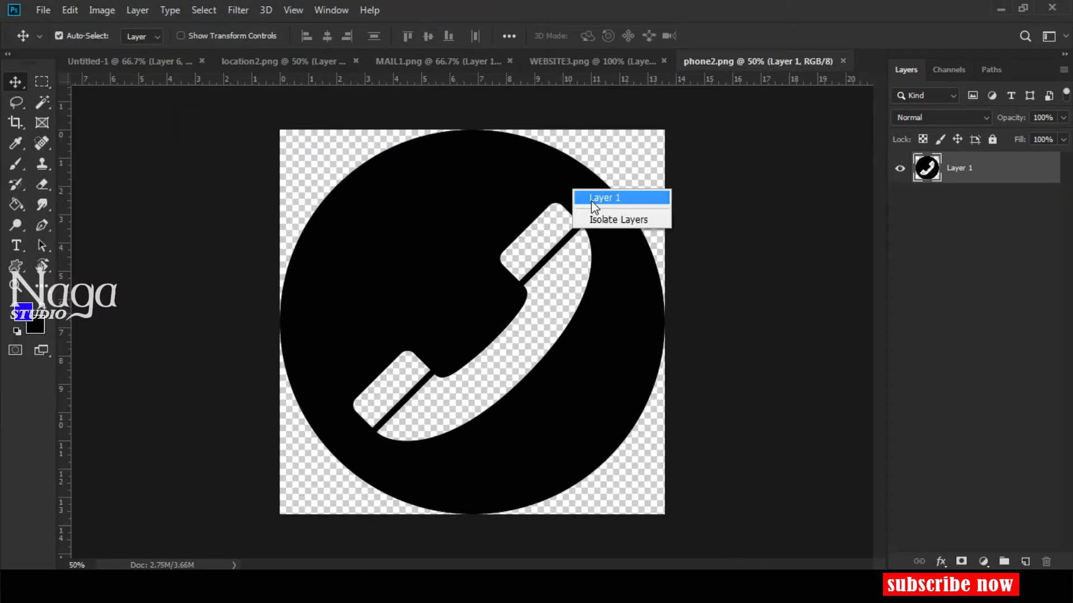
left_click(594, 198)
left_click_drag(567, 254, 527, 400)
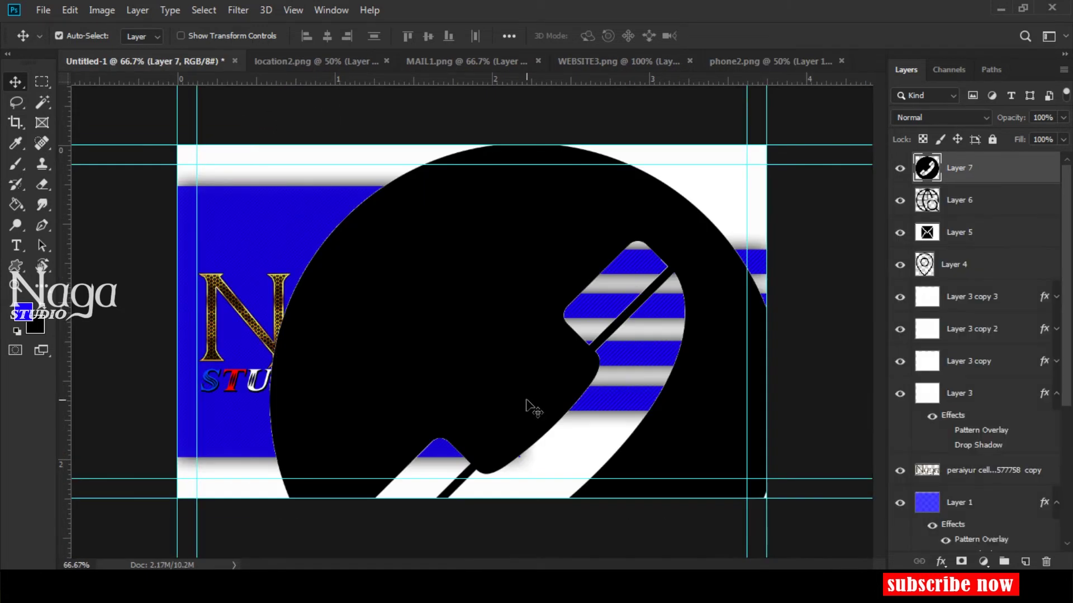
key("ctrl+t")
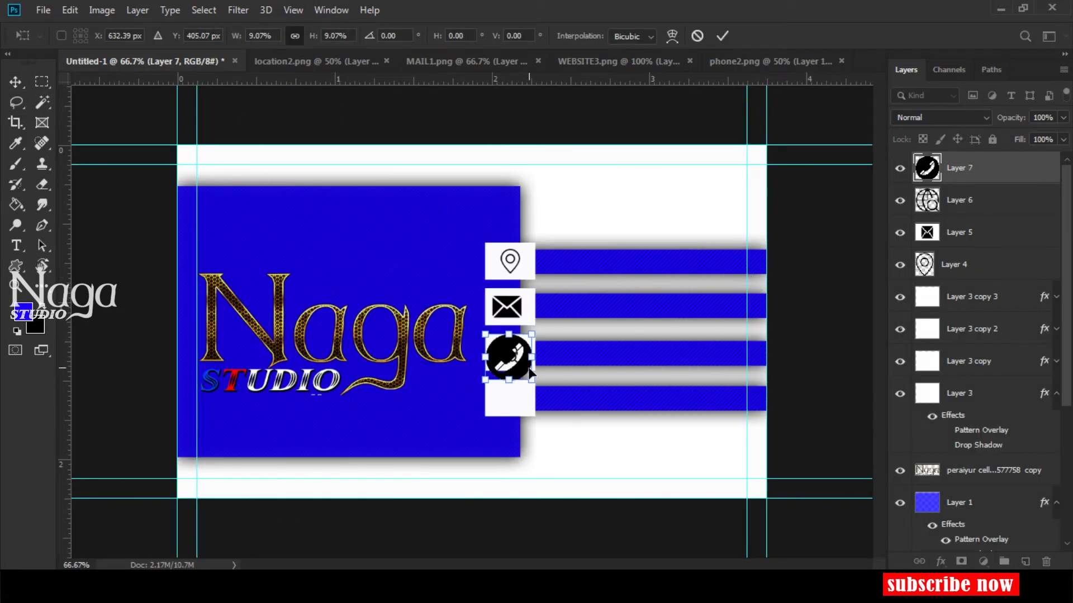
left_click_drag(525, 374, 526, 396)
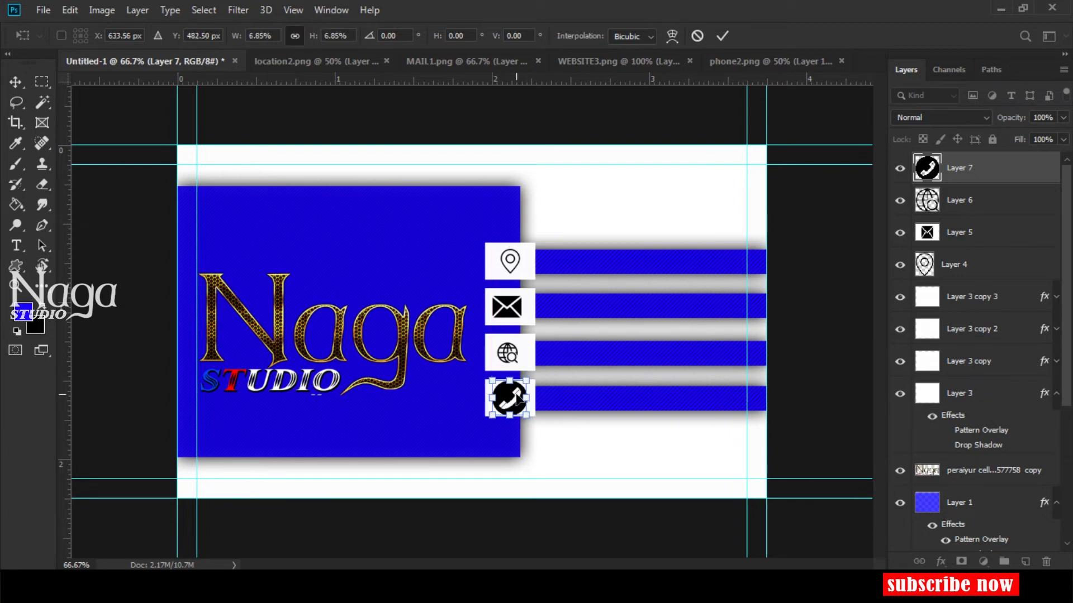
key("Return")
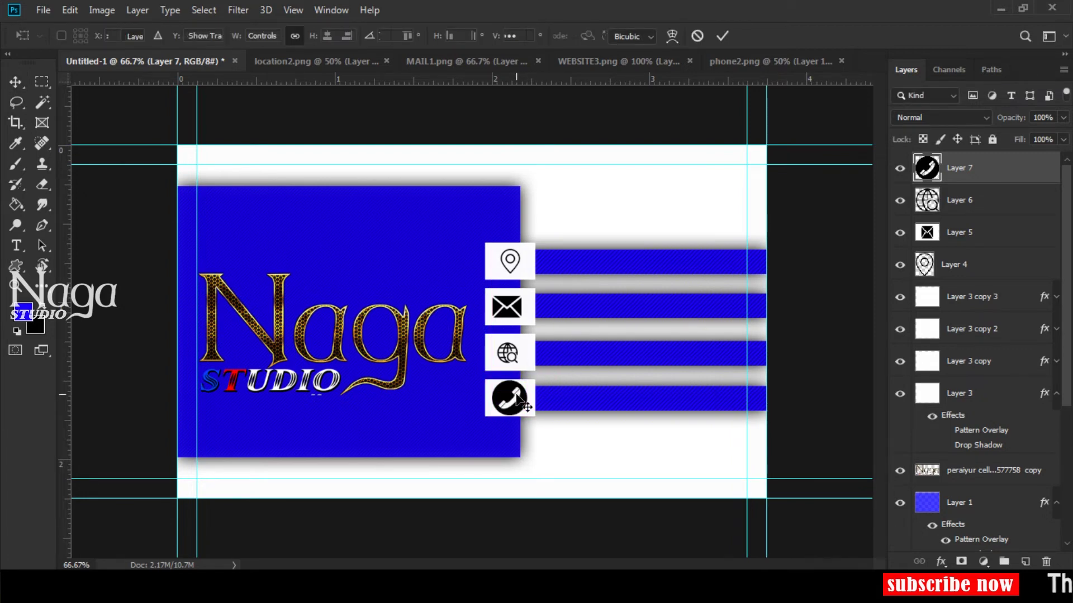
Step: Rotate the phone icon 90° clockwise
right_click(518, 398)
left_click(578, 338)
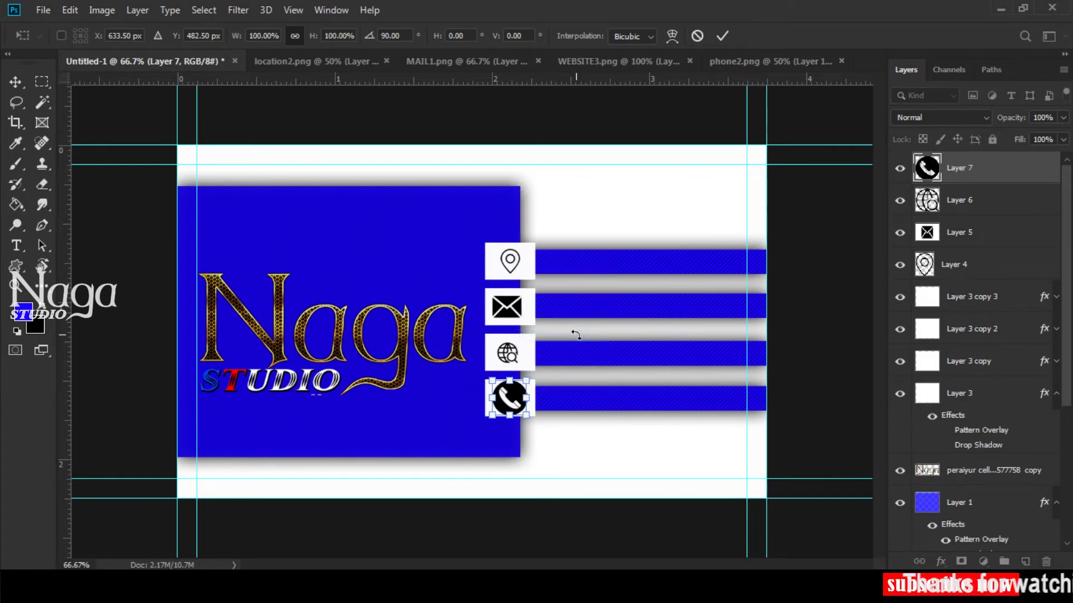
key("Return")
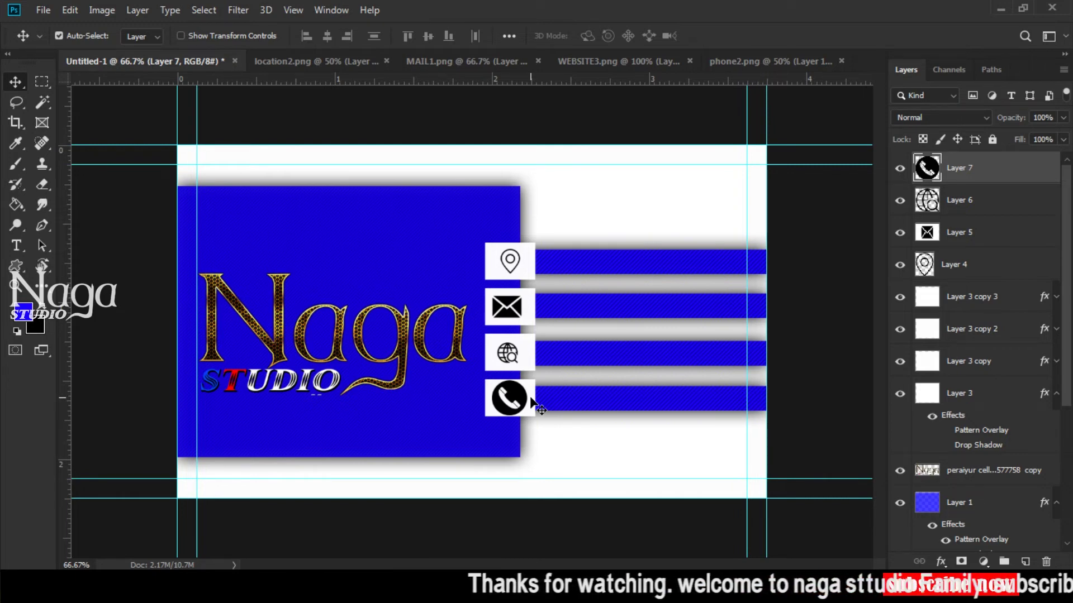
Step: Close the phone2, WEBSITE3, MAIL1 and location2 tabs and zoom in on the icon bars
left_click(841, 61)
left_click(689, 61)
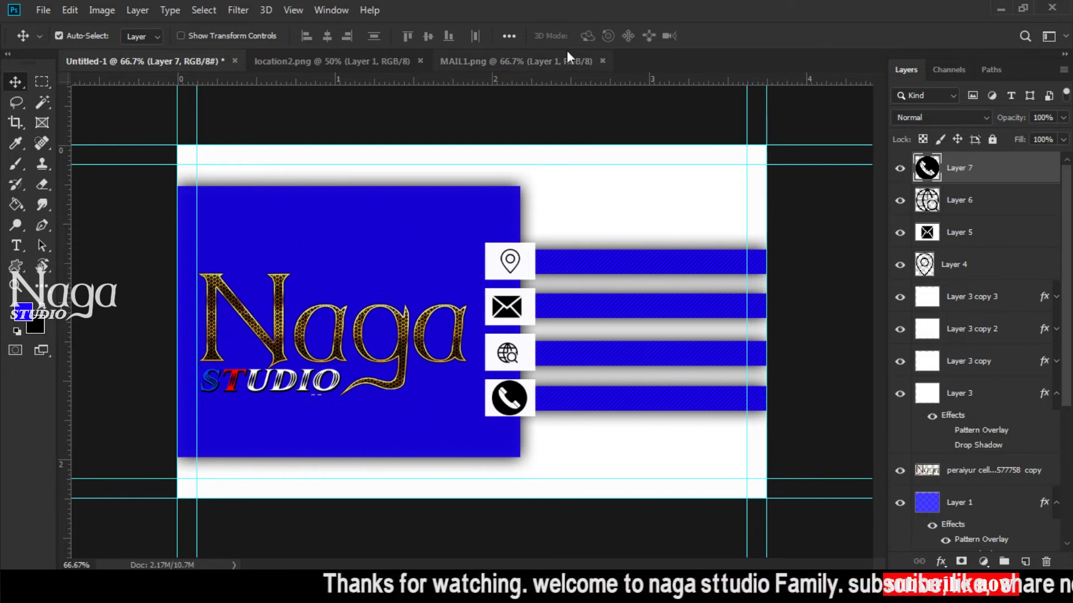
left_click(586, 61)
left_click(420, 60)
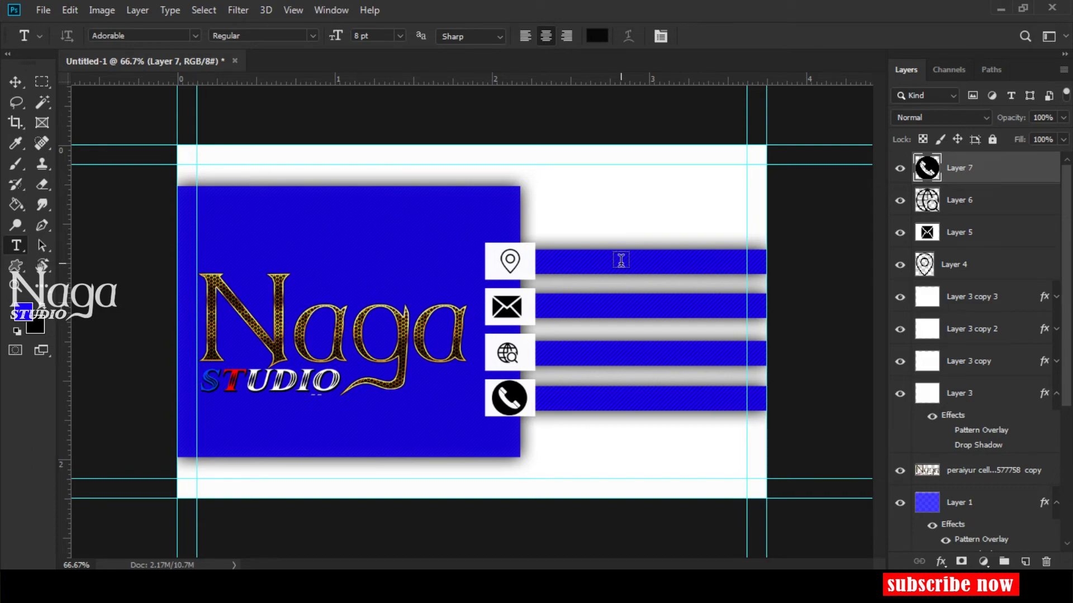
left_click(579, 264)
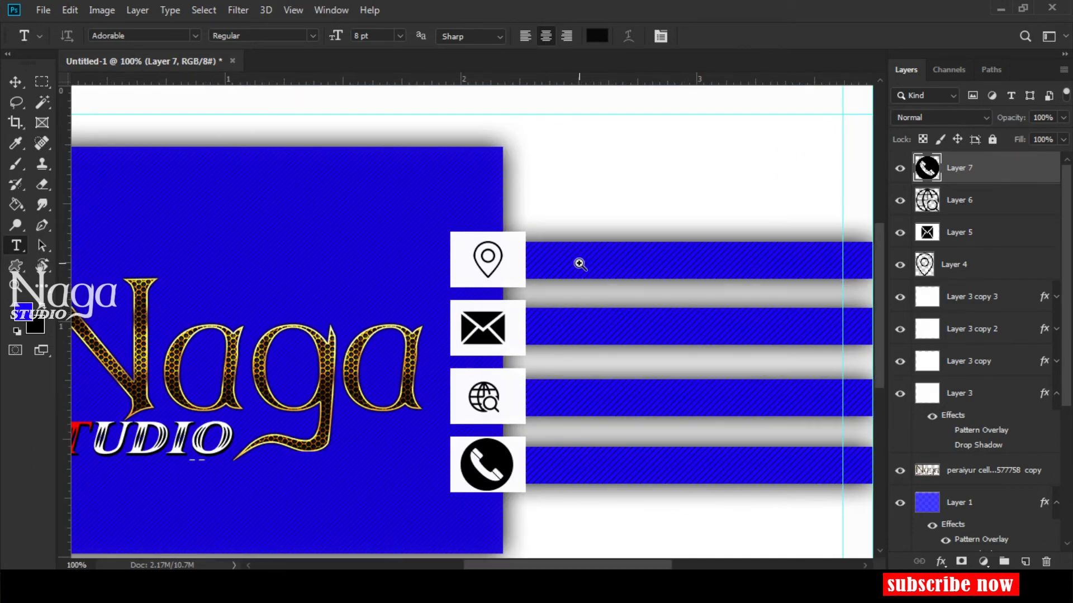
Step: Type the address in white Academy Engraved LET on the first blue bar
left_click(552, 260)
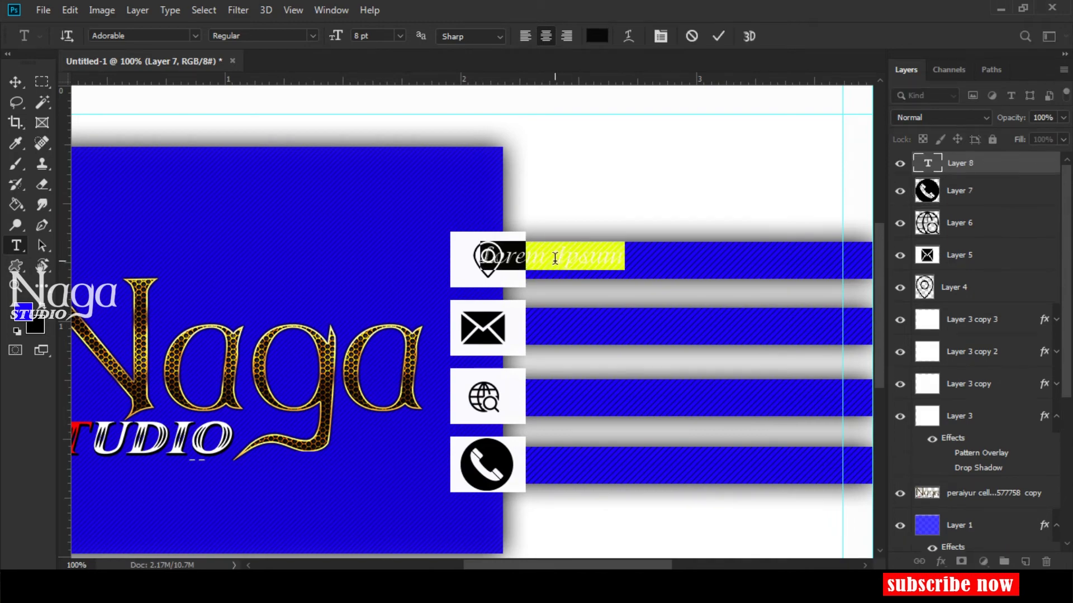
left_click(595, 36)
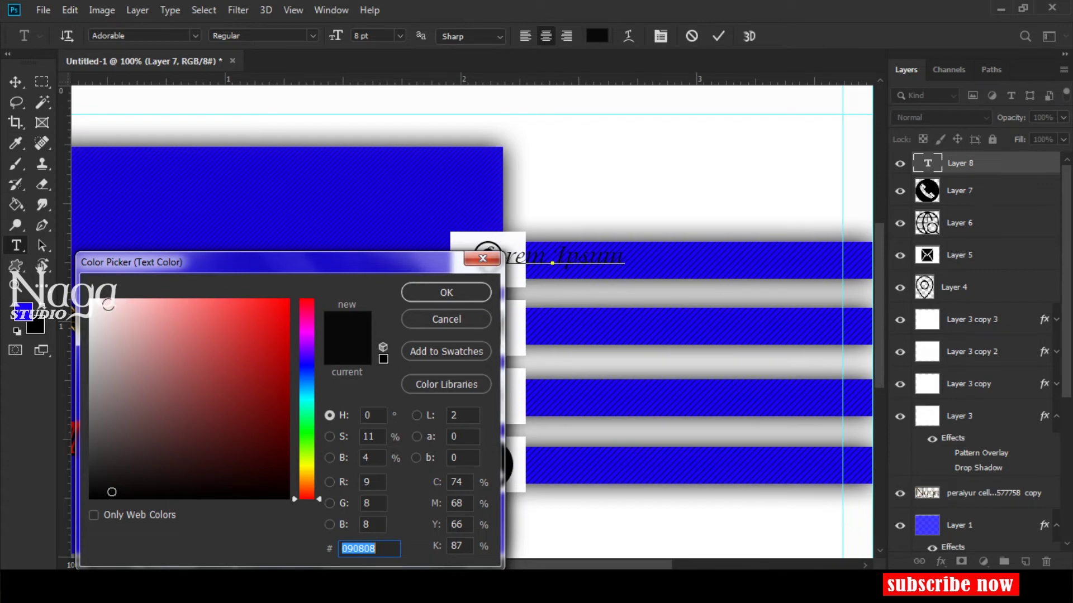
left_click(463, 300)
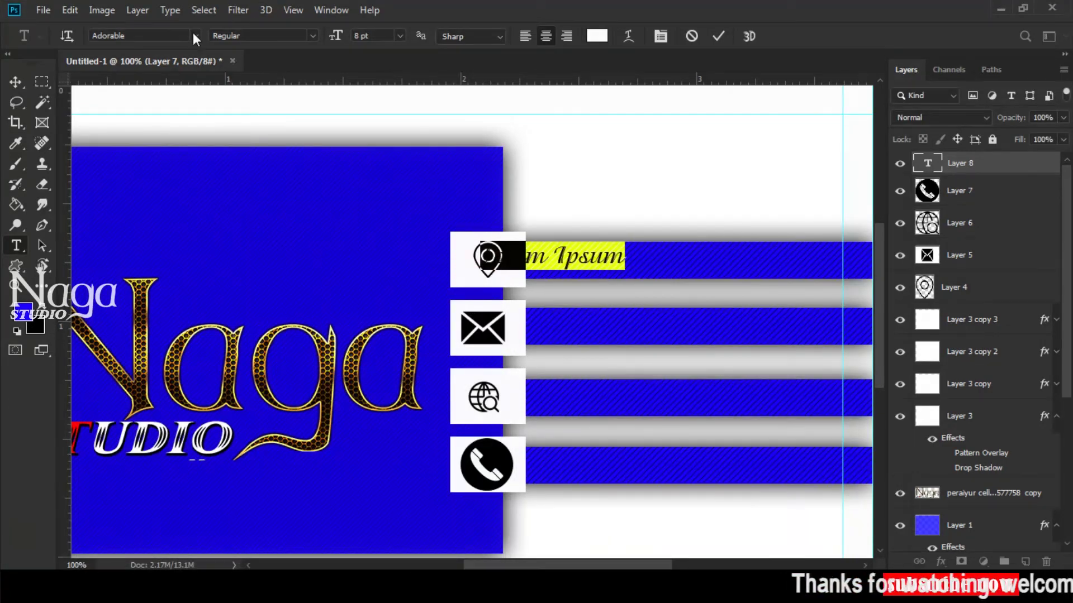
left_click(195, 36)
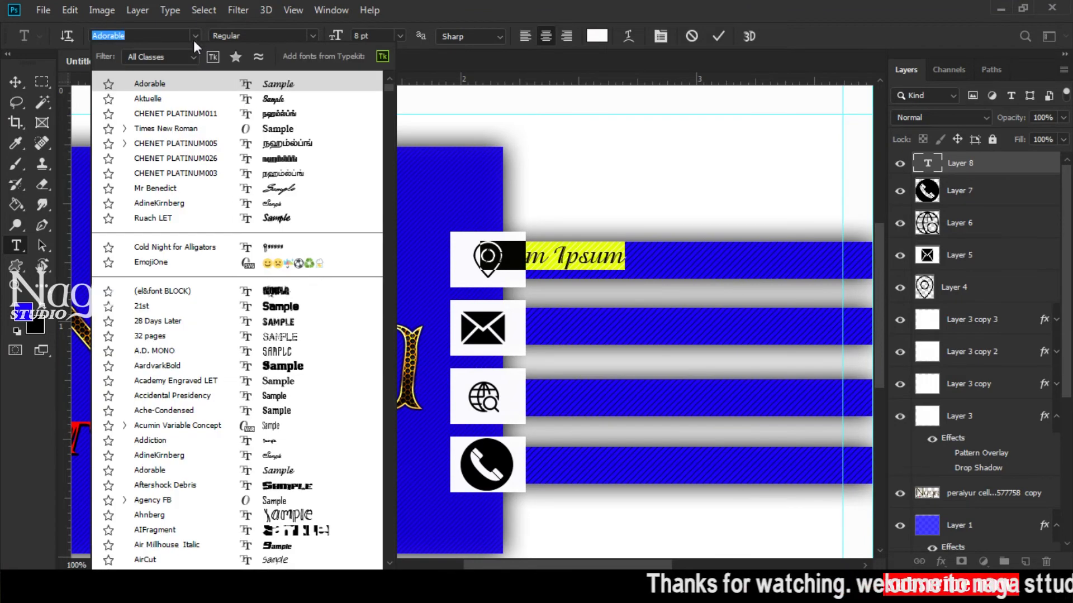
left_click(246, 383)
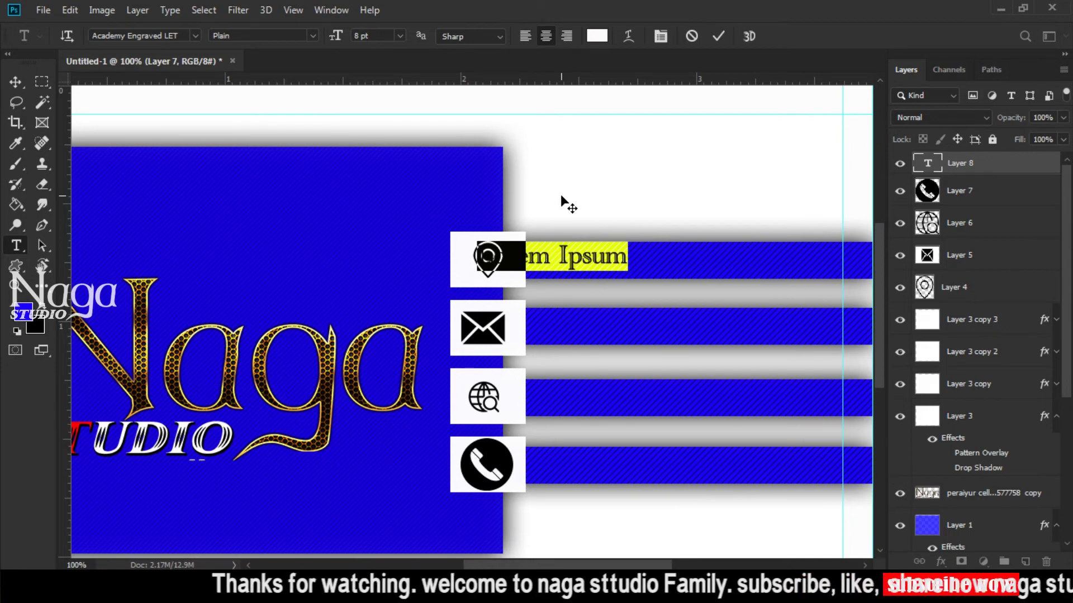
type("Mani")
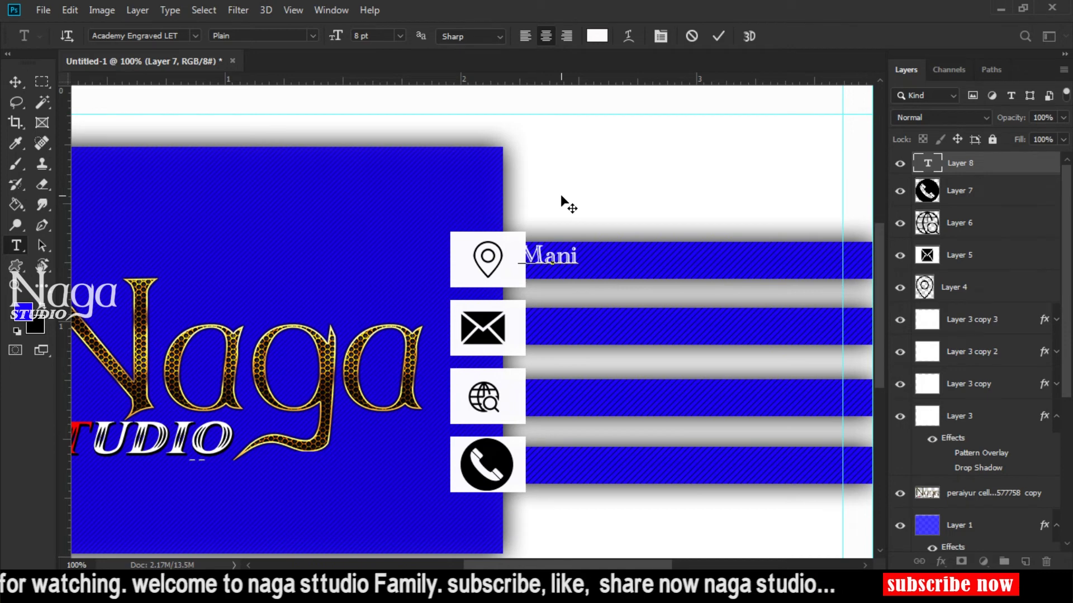
type(" Ba")
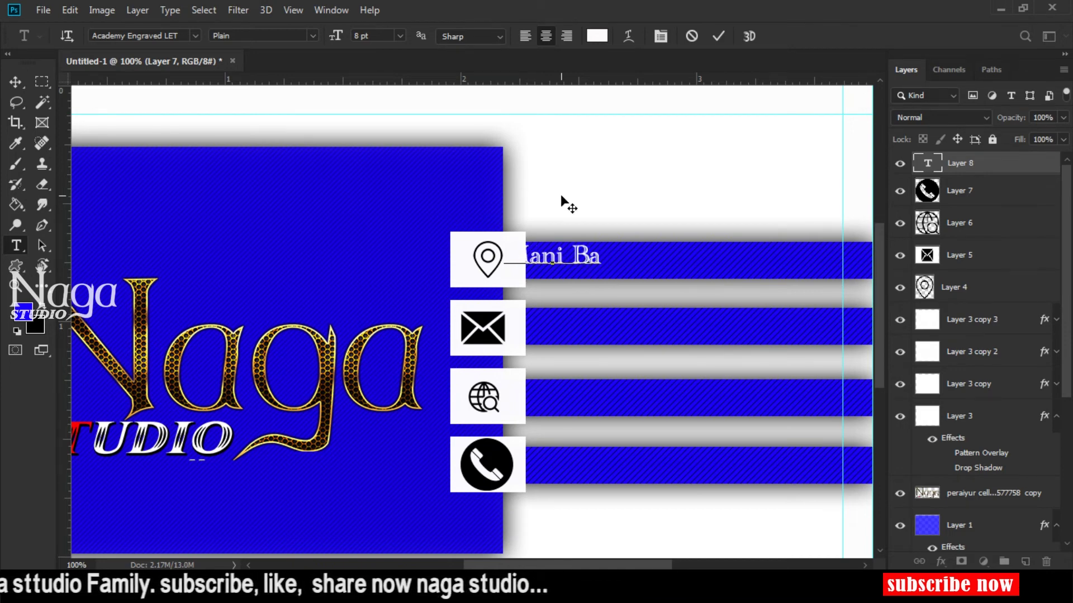
type("zaa")
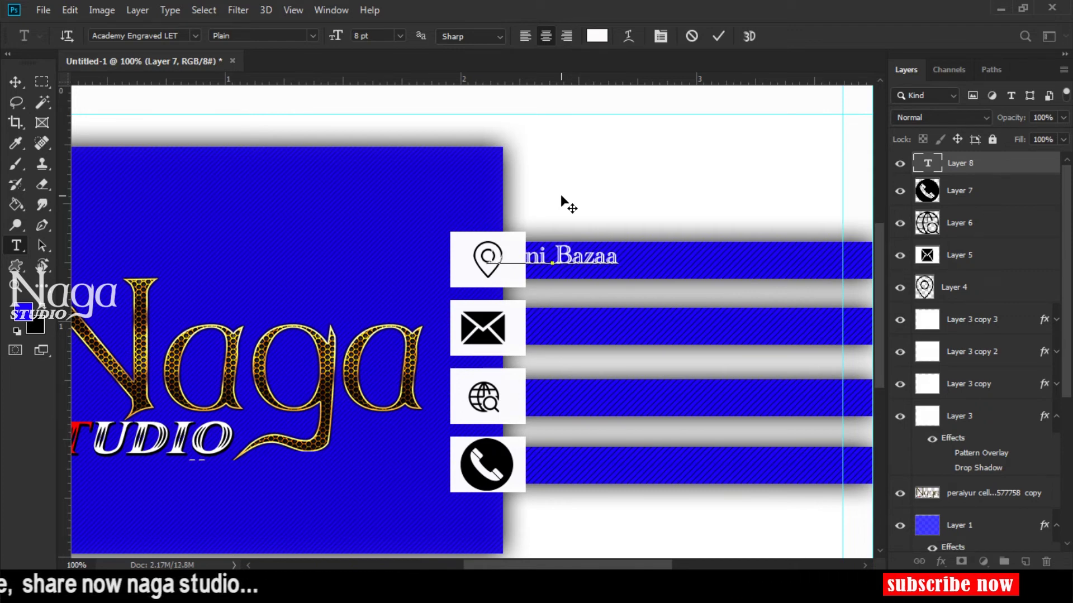
type("r, peraiyur")
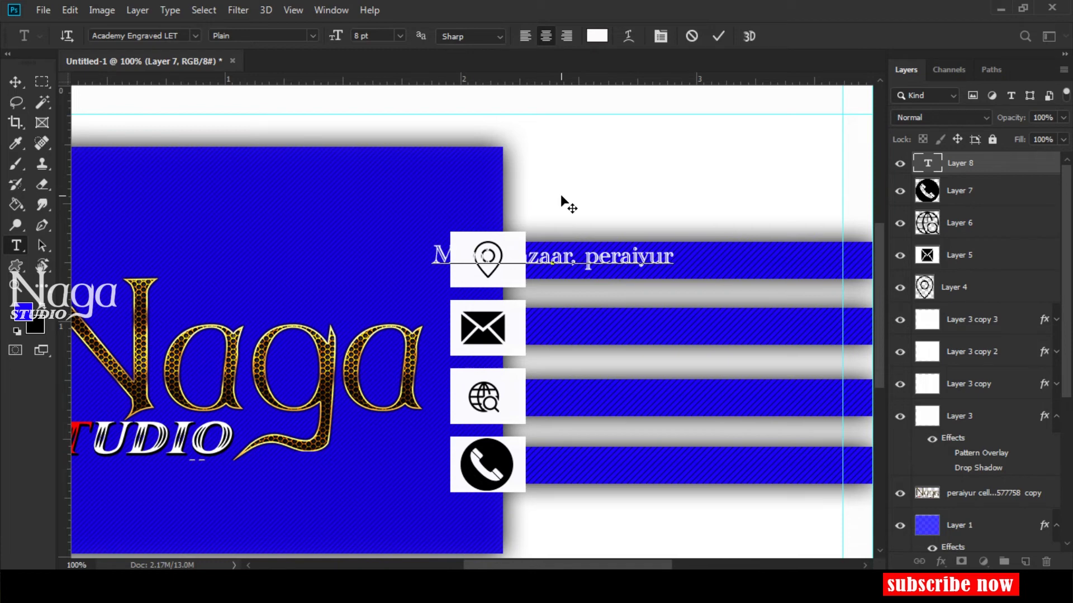
left_click(718, 37)
Step: Select the address text layer and nudge it right along the first bar
key("v")
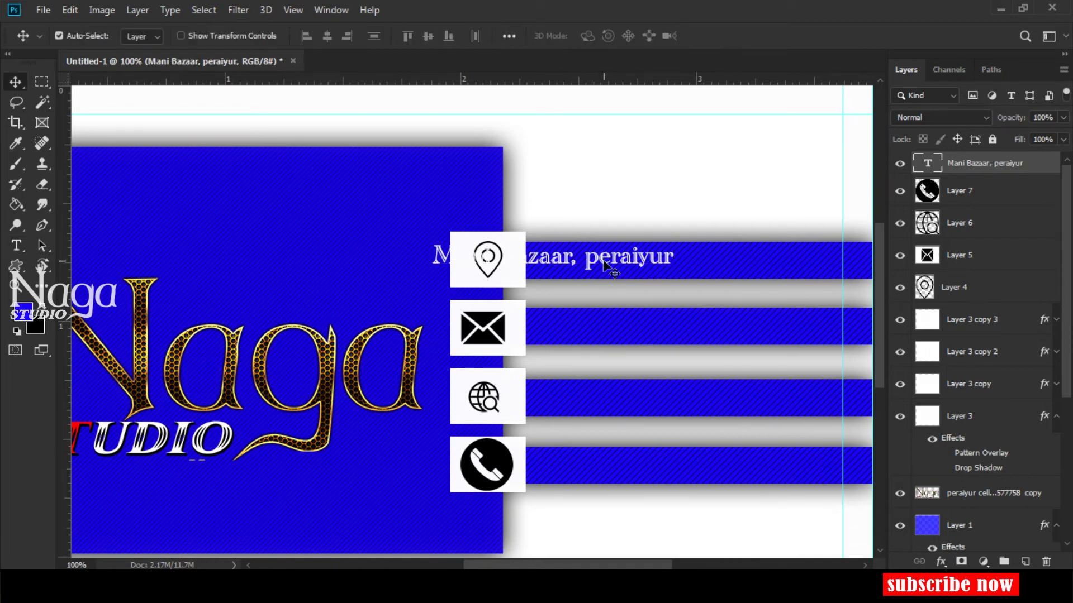
right_click(586, 261)
left_click(589, 262)
left_click_drag(631, 263, 691, 268)
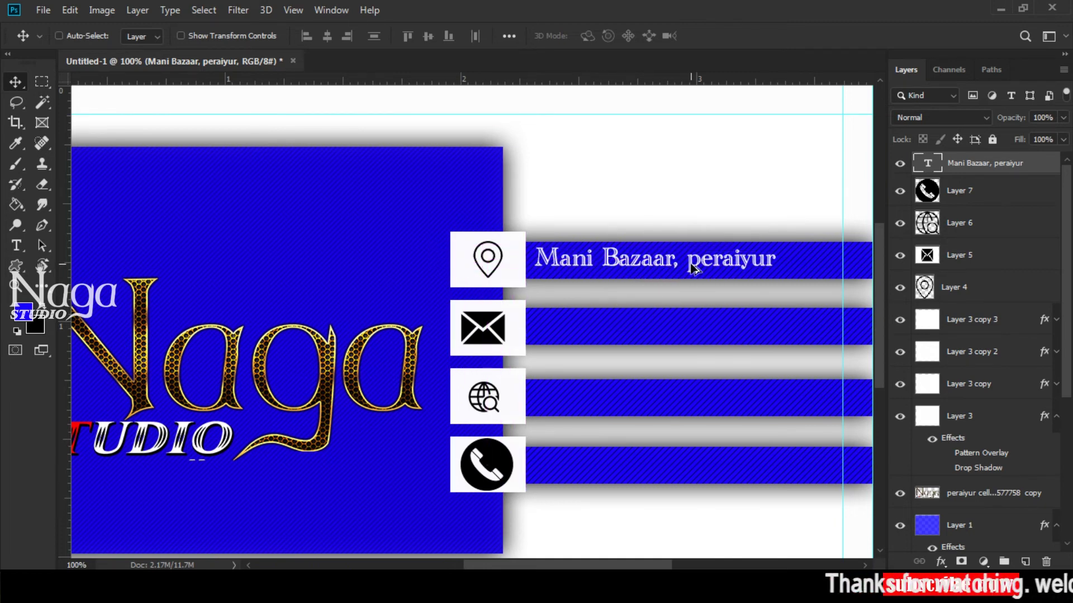
Step: Duplicate the address text onto the second bar and change it to 'use your email. id'
left_click_drag(693, 269, 689, 334)
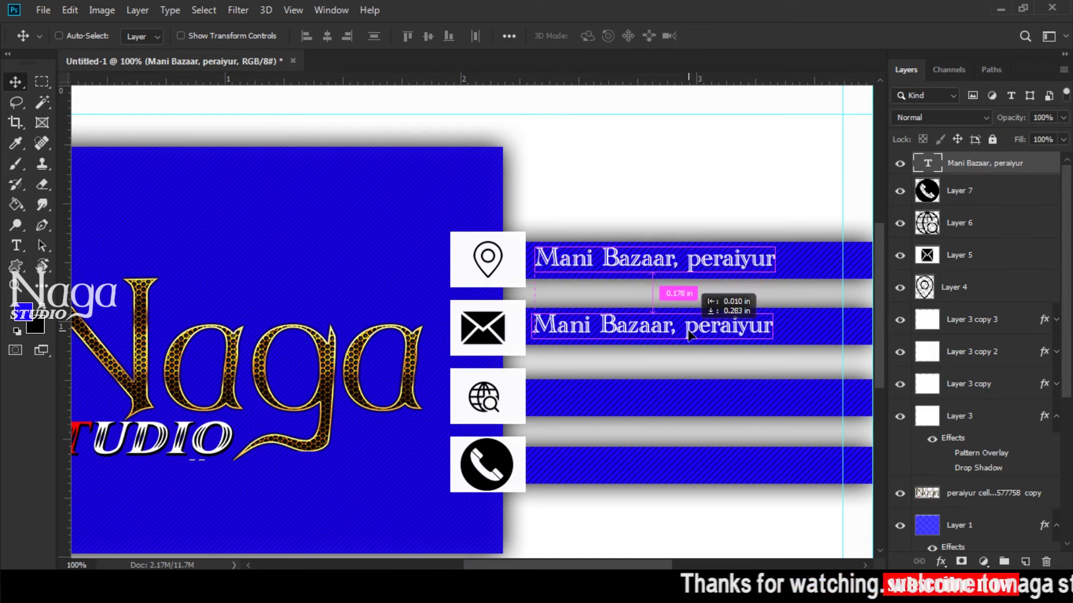
left_click_drag(690, 334, 691, 333)
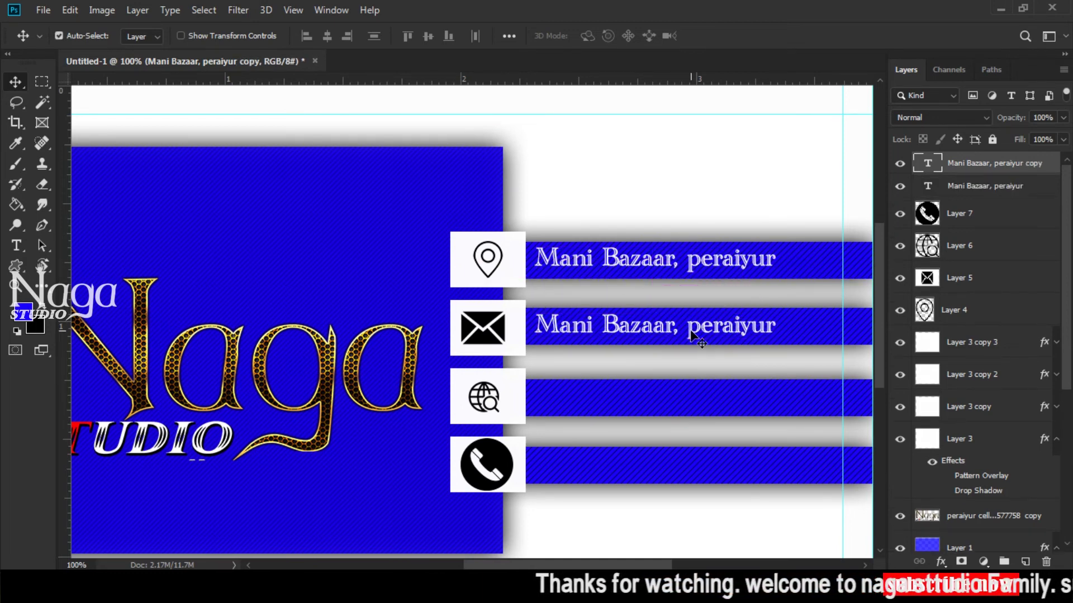
double_click(687, 332)
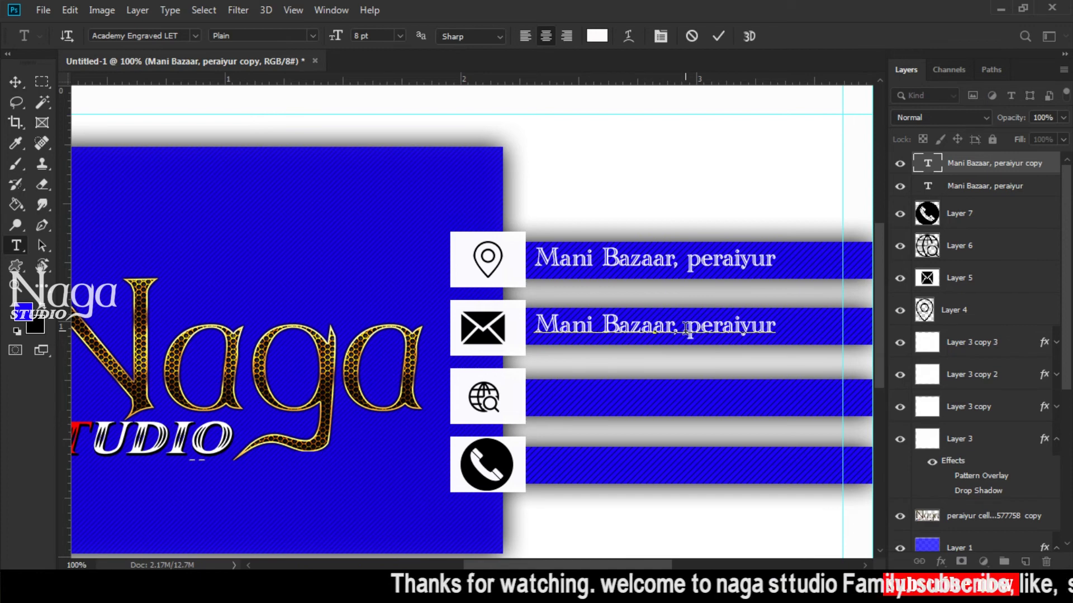
key("ctrl+a")
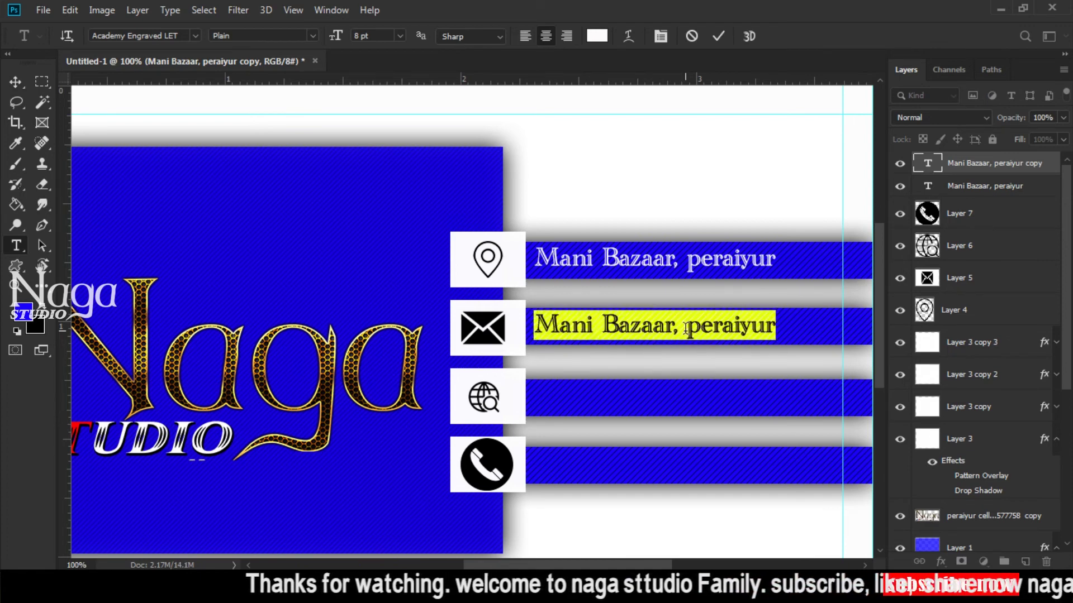
type("use your email. id")
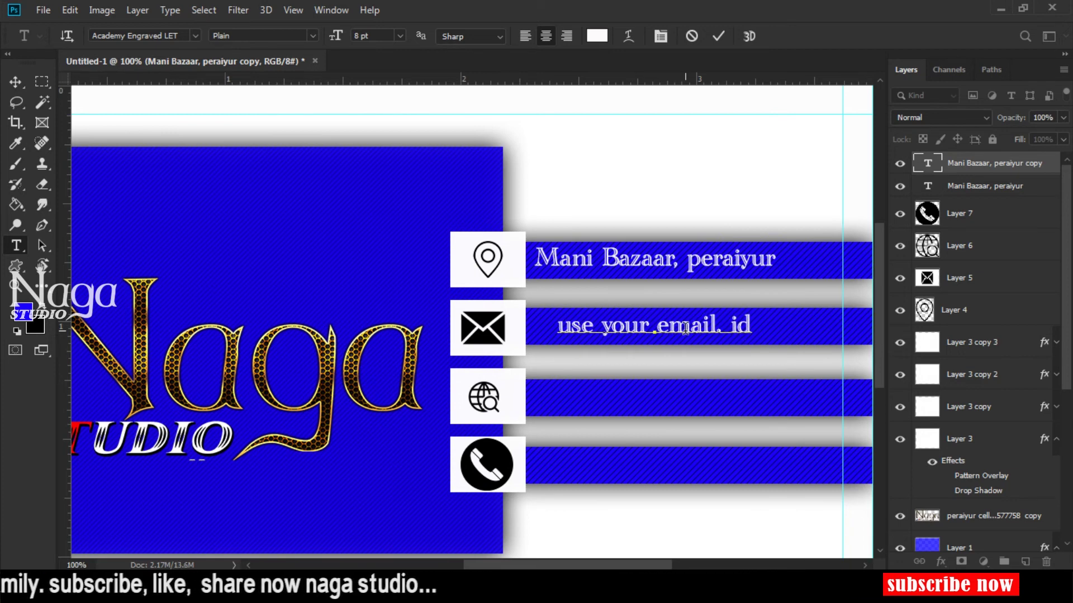
key("ctrl+Return")
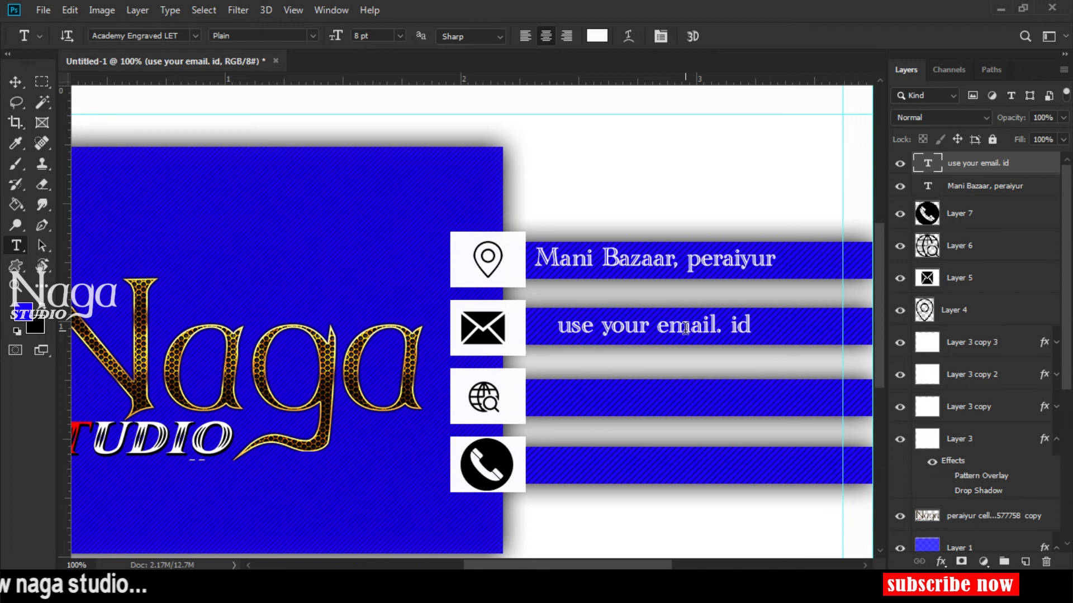
Step: Duplicate the email text onto the third bar and change it to read 'use your webpage'
key("v")
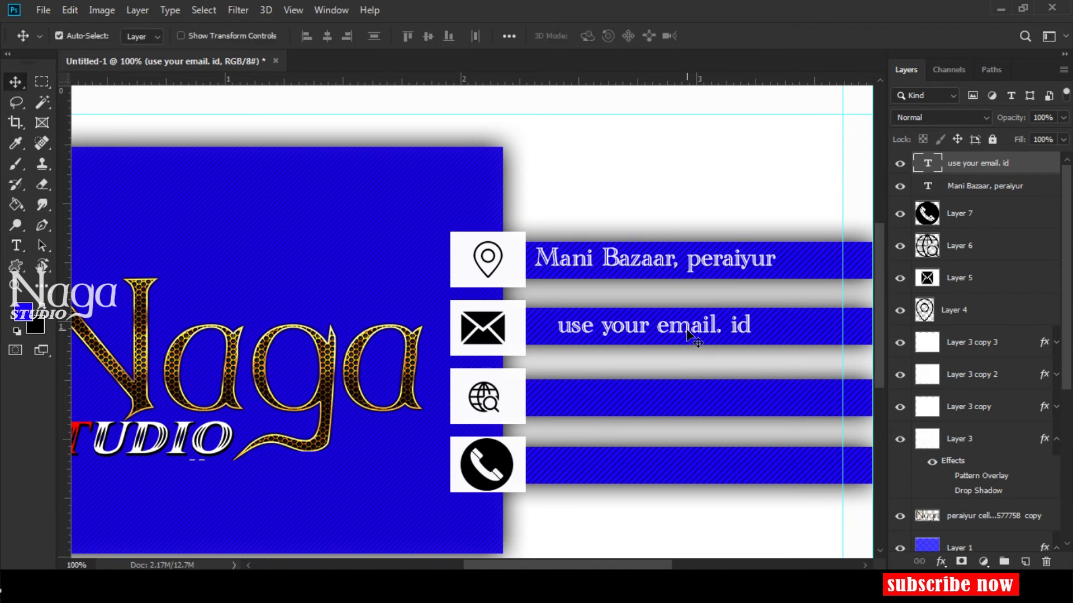
right_click(687, 331)
left_click(698, 333)
left_click_drag(682, 380, 685, 402)
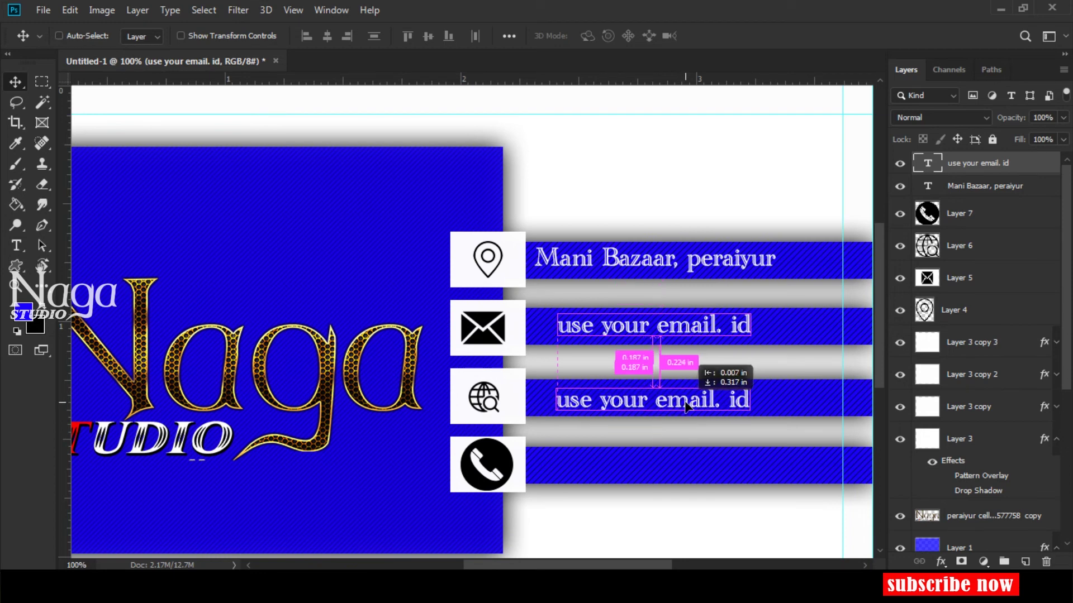
left_click_drag(688, 407, 690, 407)
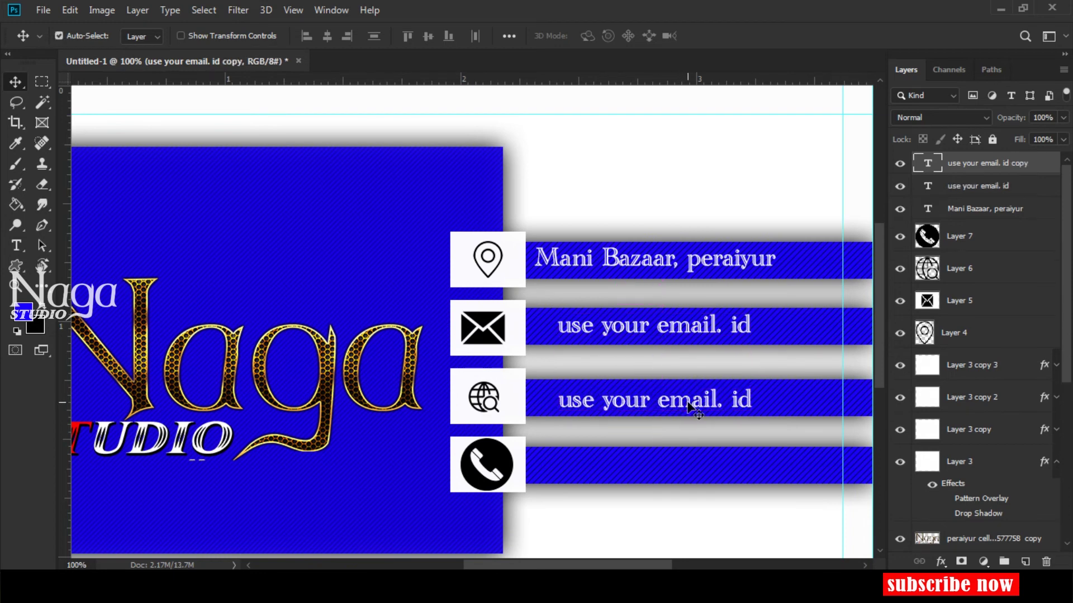
key("t")
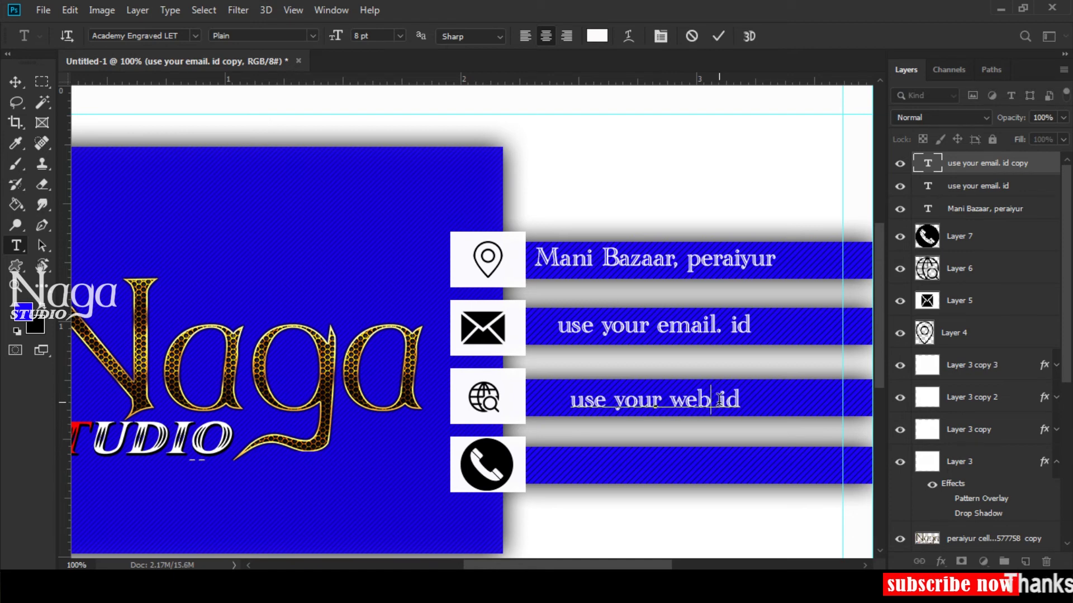
type("ge")
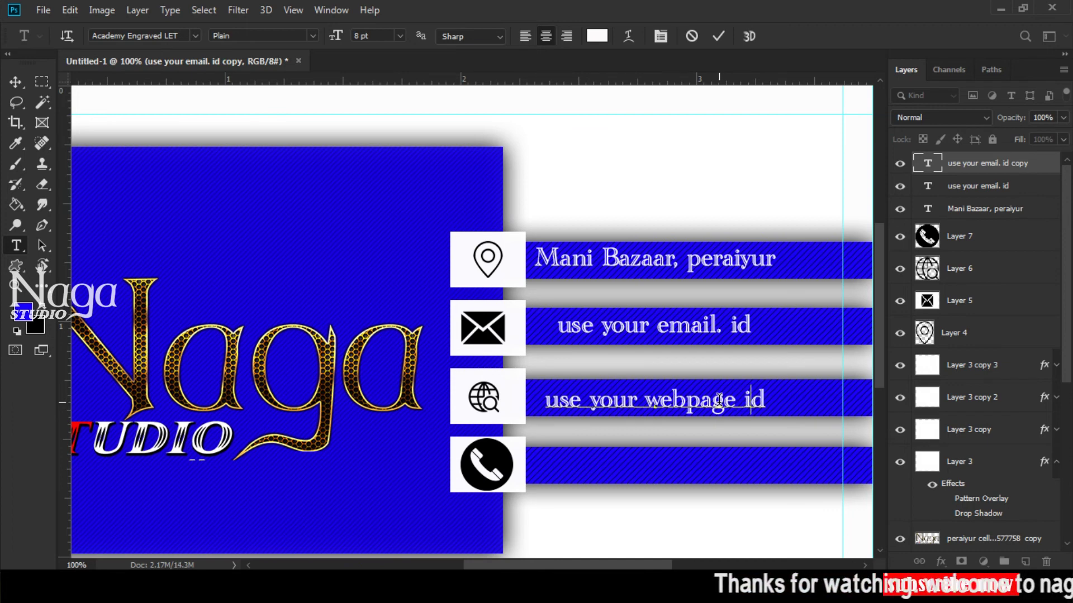
key("BackSpace")
key("BackSpace")
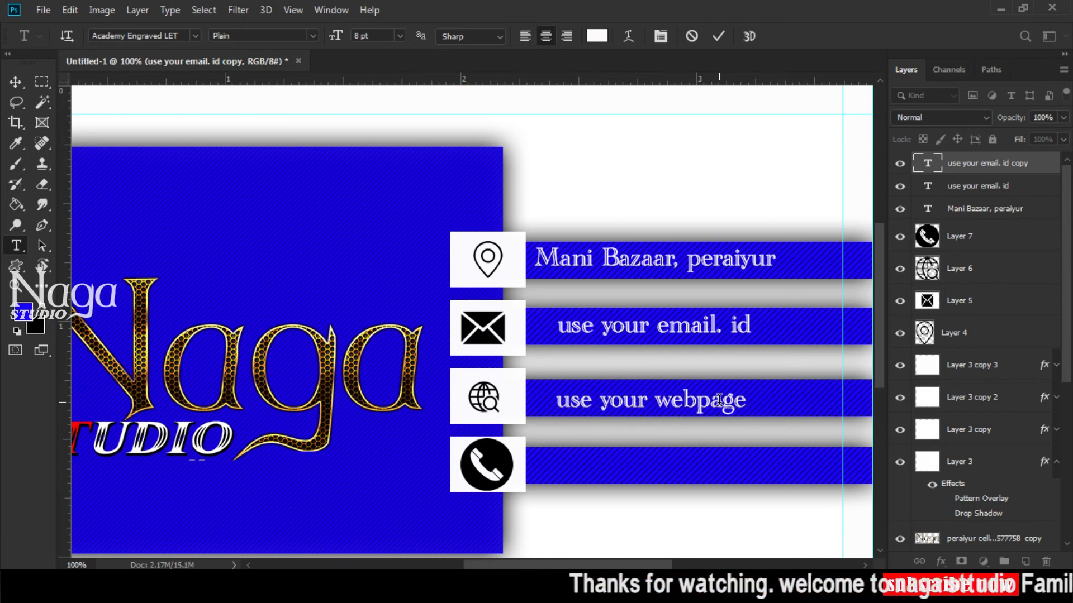
key("ctrl+Return")
Step: Copy the webpage text onto the fourth bar and replace it with the phone number
key("v")
right_click(703, 411)
key("Escape")
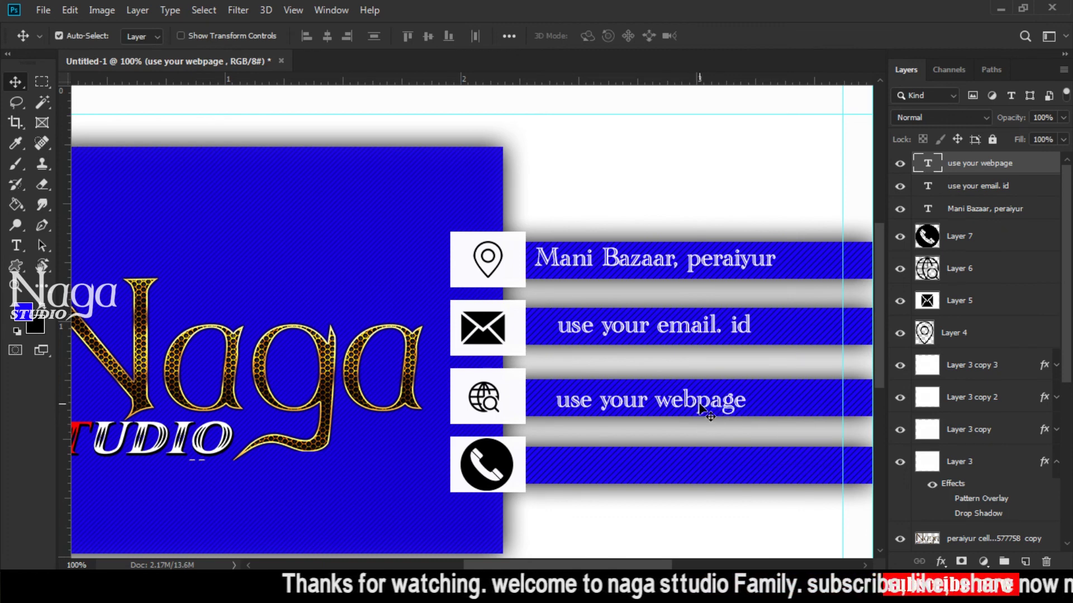
left_click_drag(703, 410, 701, 473)
key("t")
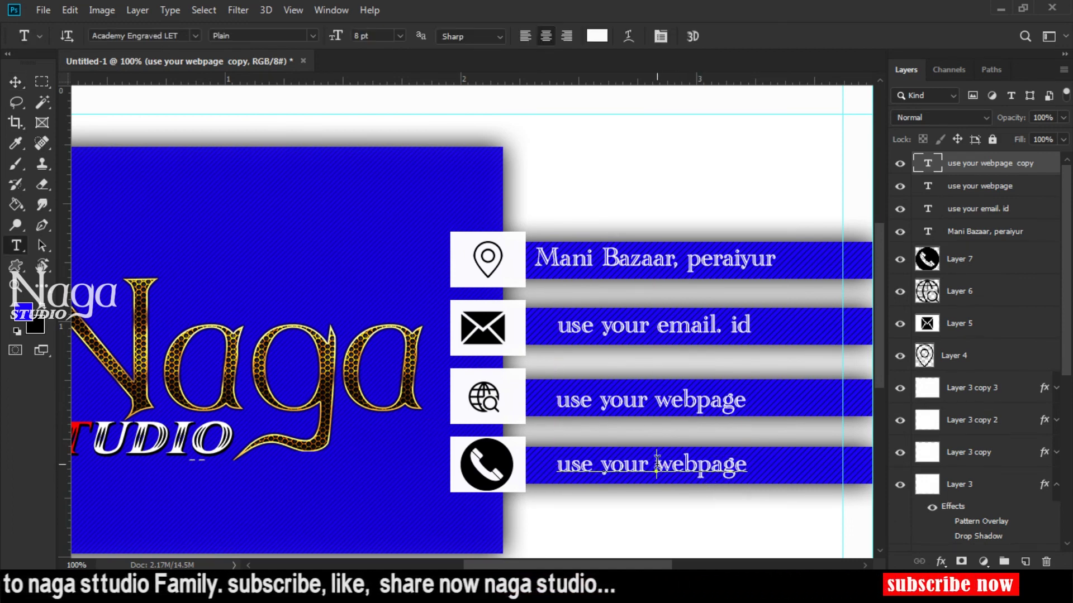
left_click(658, 462)
key("ctrl+a")
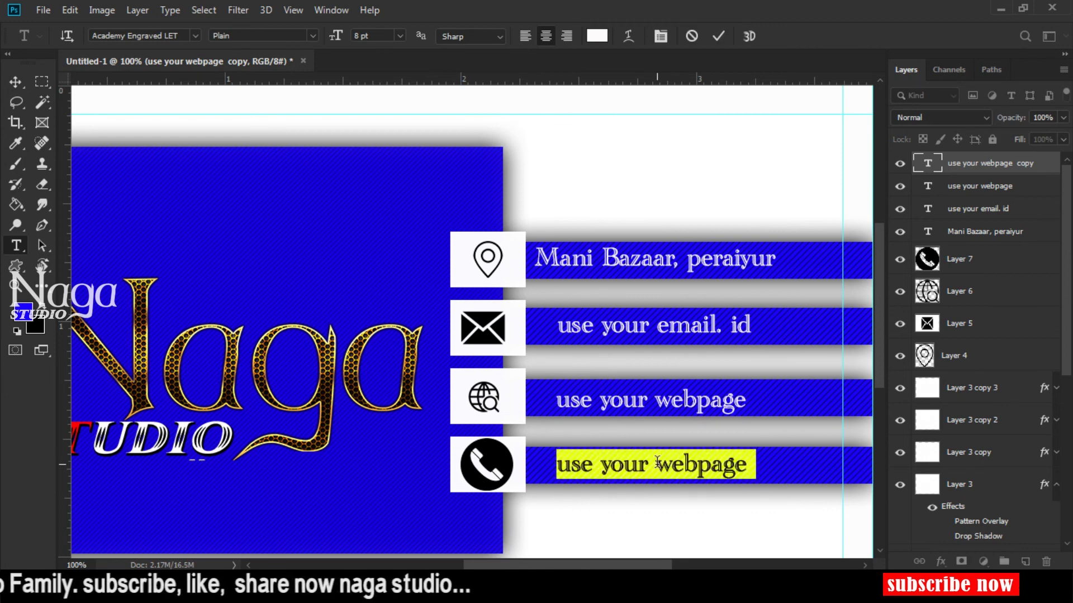
key("ctrl+Return")
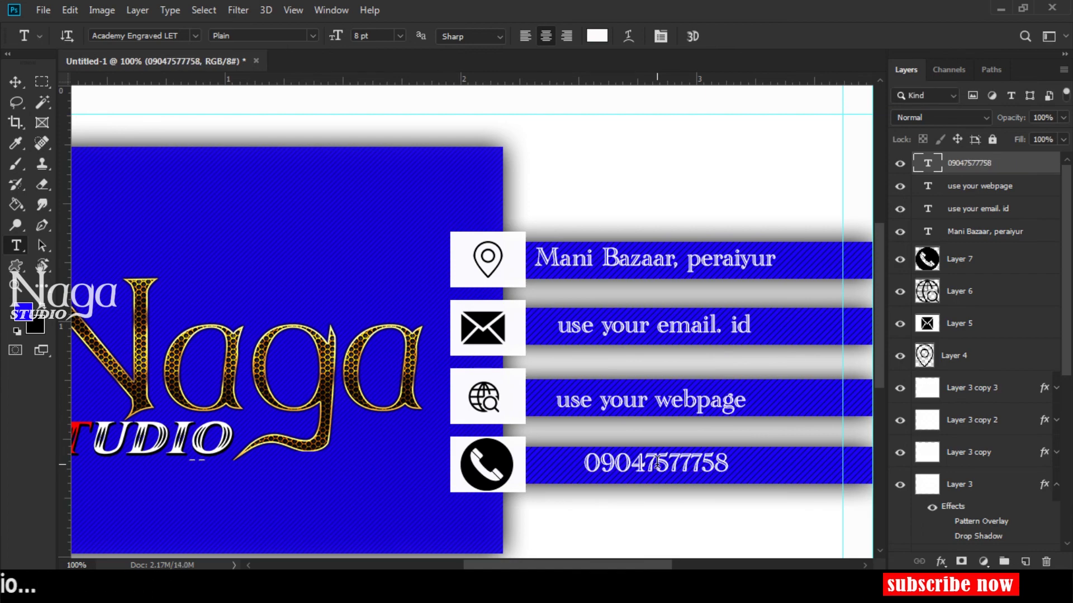
key("ctrl+0")
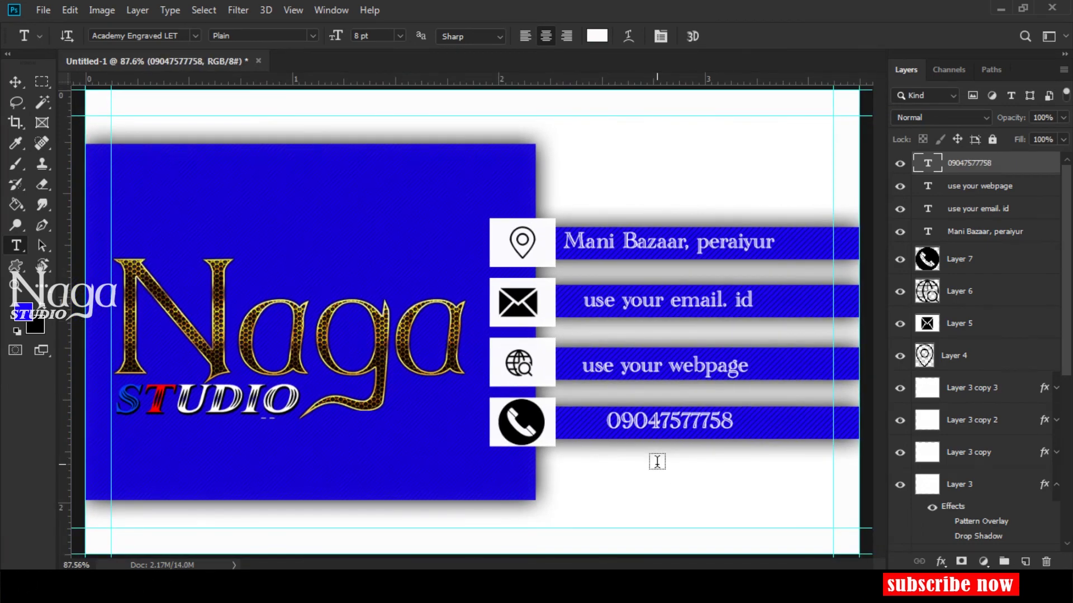